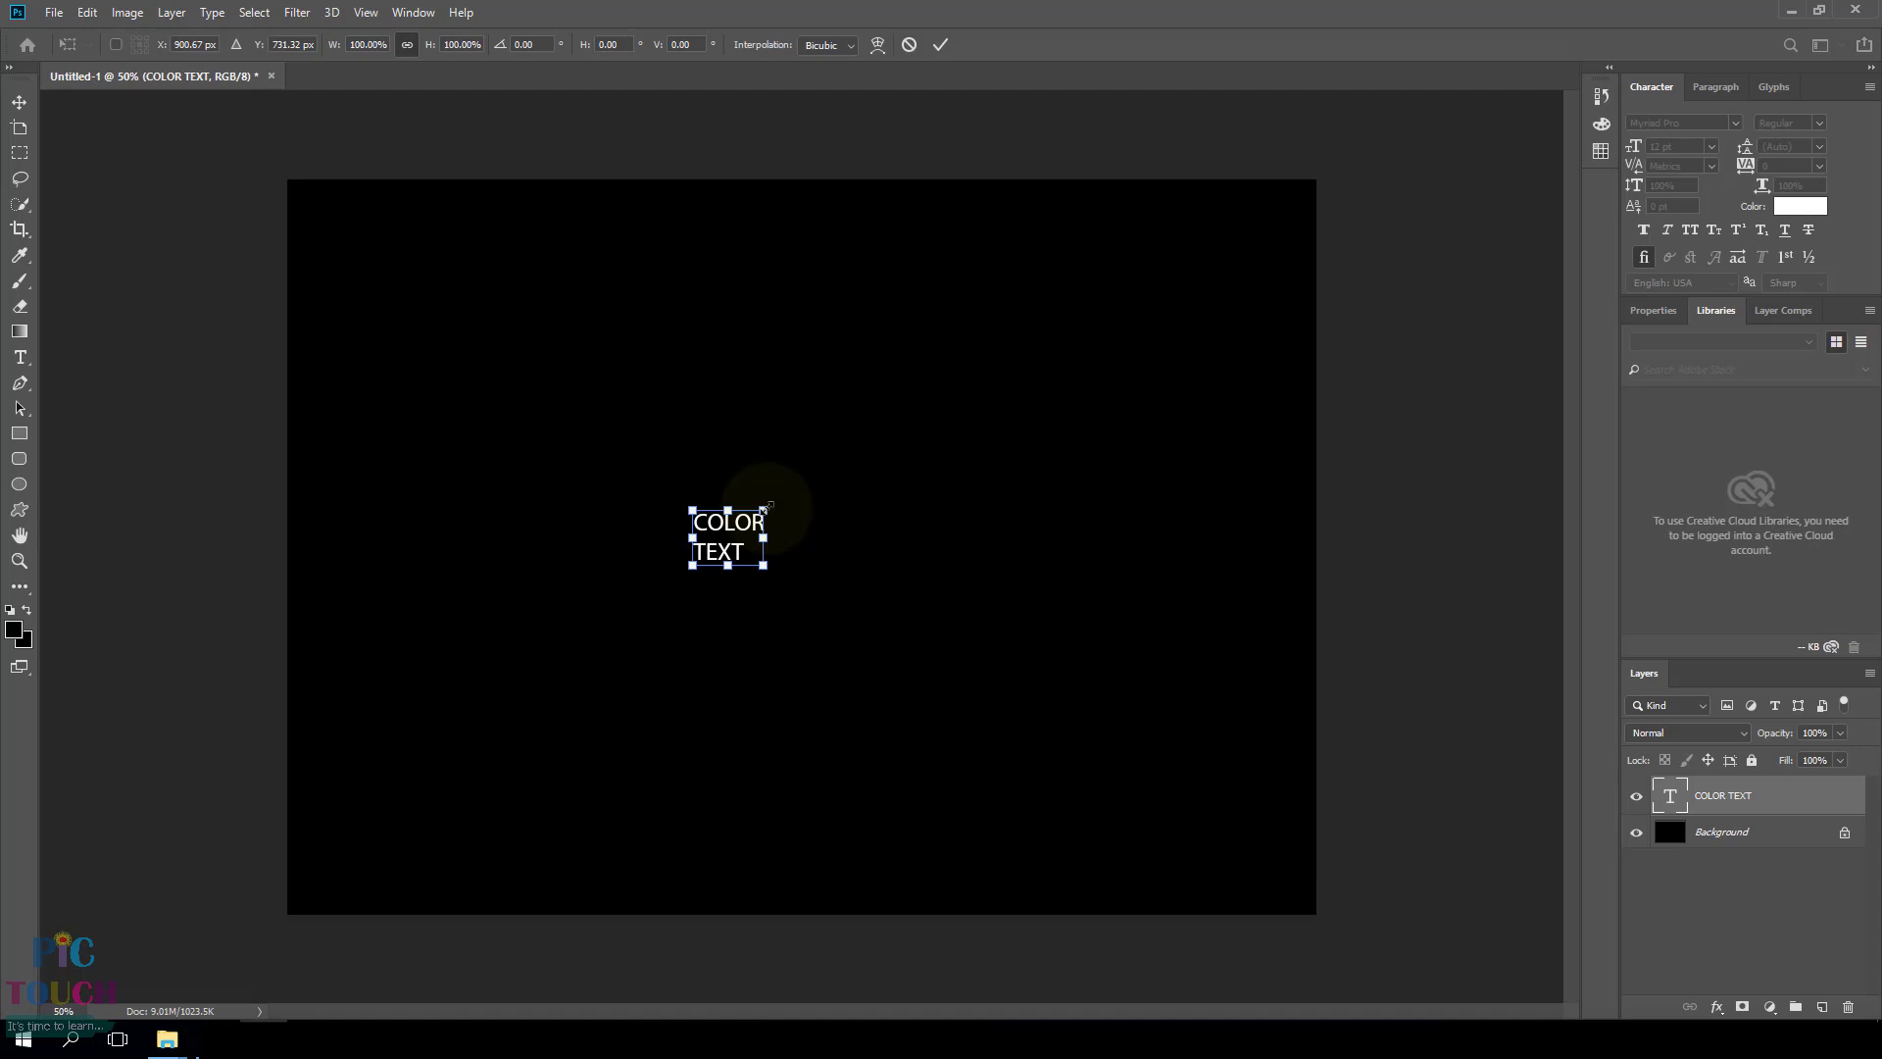
- Scale the COLOR TEXT layer to about 1030% and embolden it with Faux Bold and the Bold font style
left_click_drag(764, 508, 1143, 304)
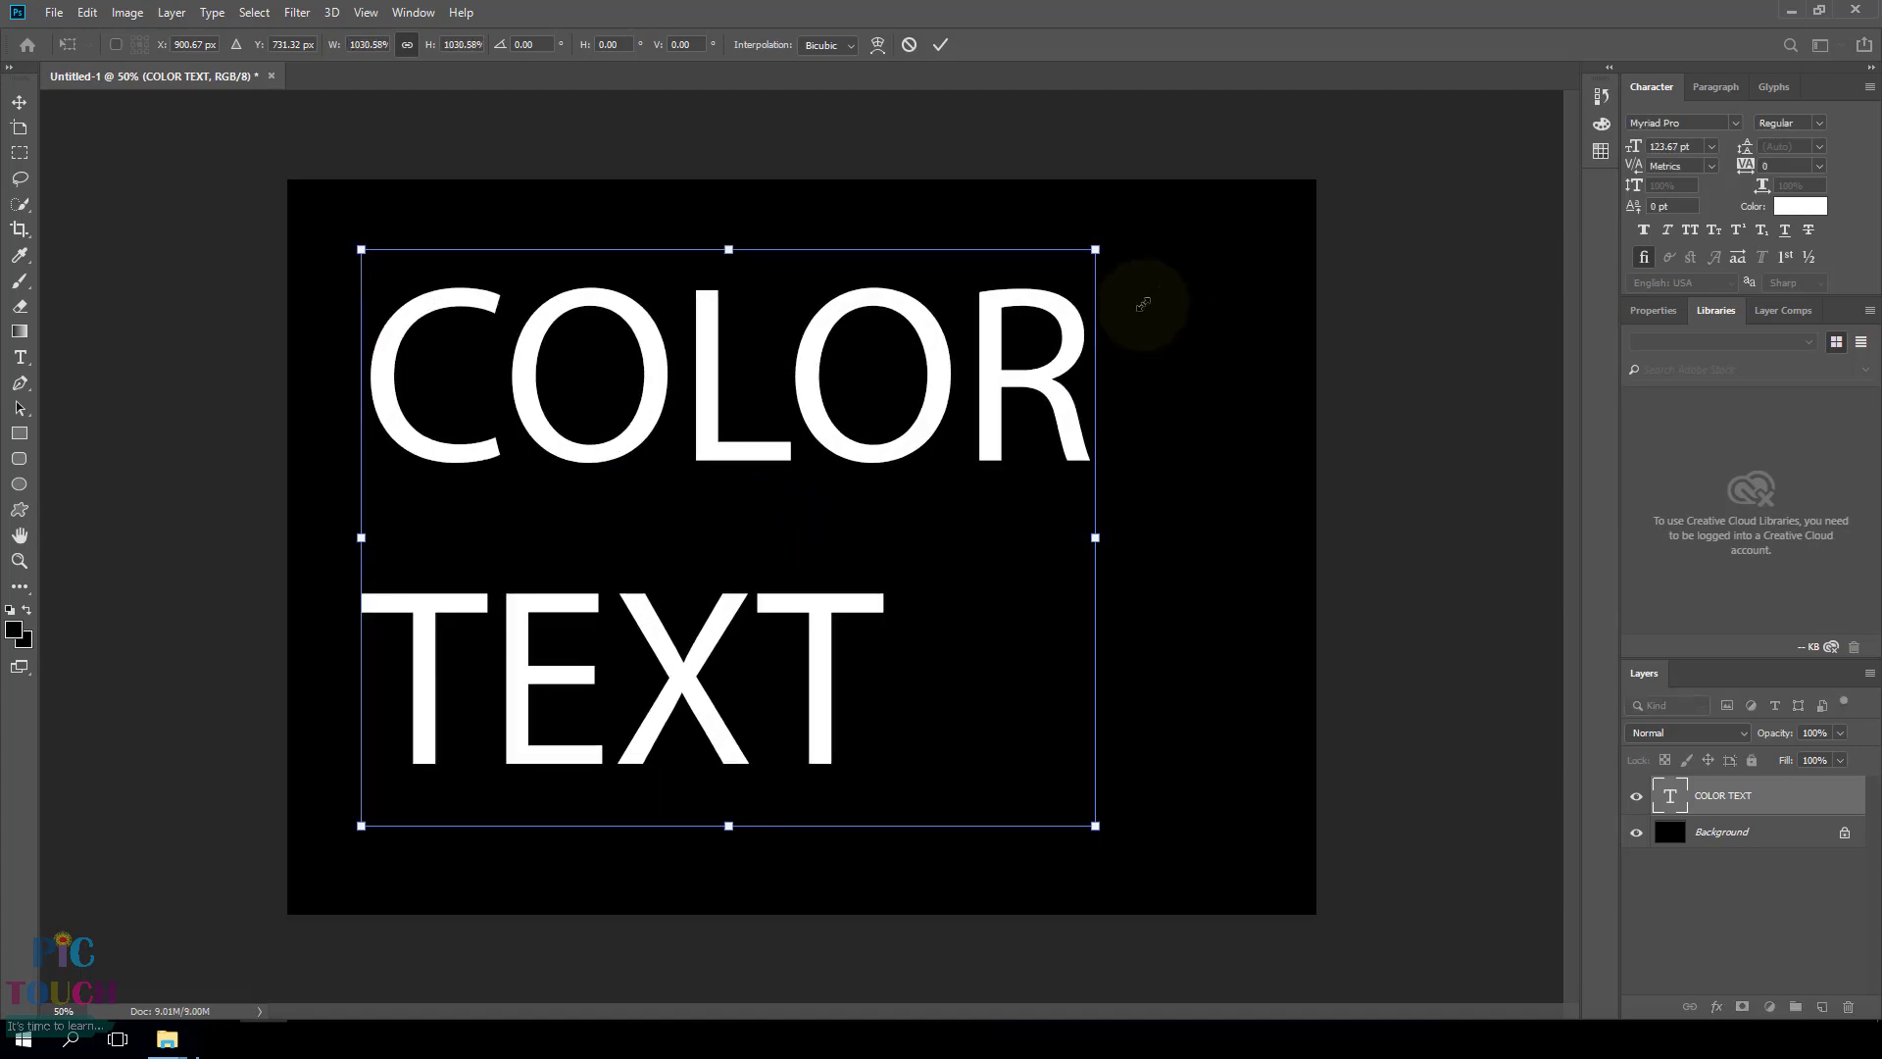
key("Return")
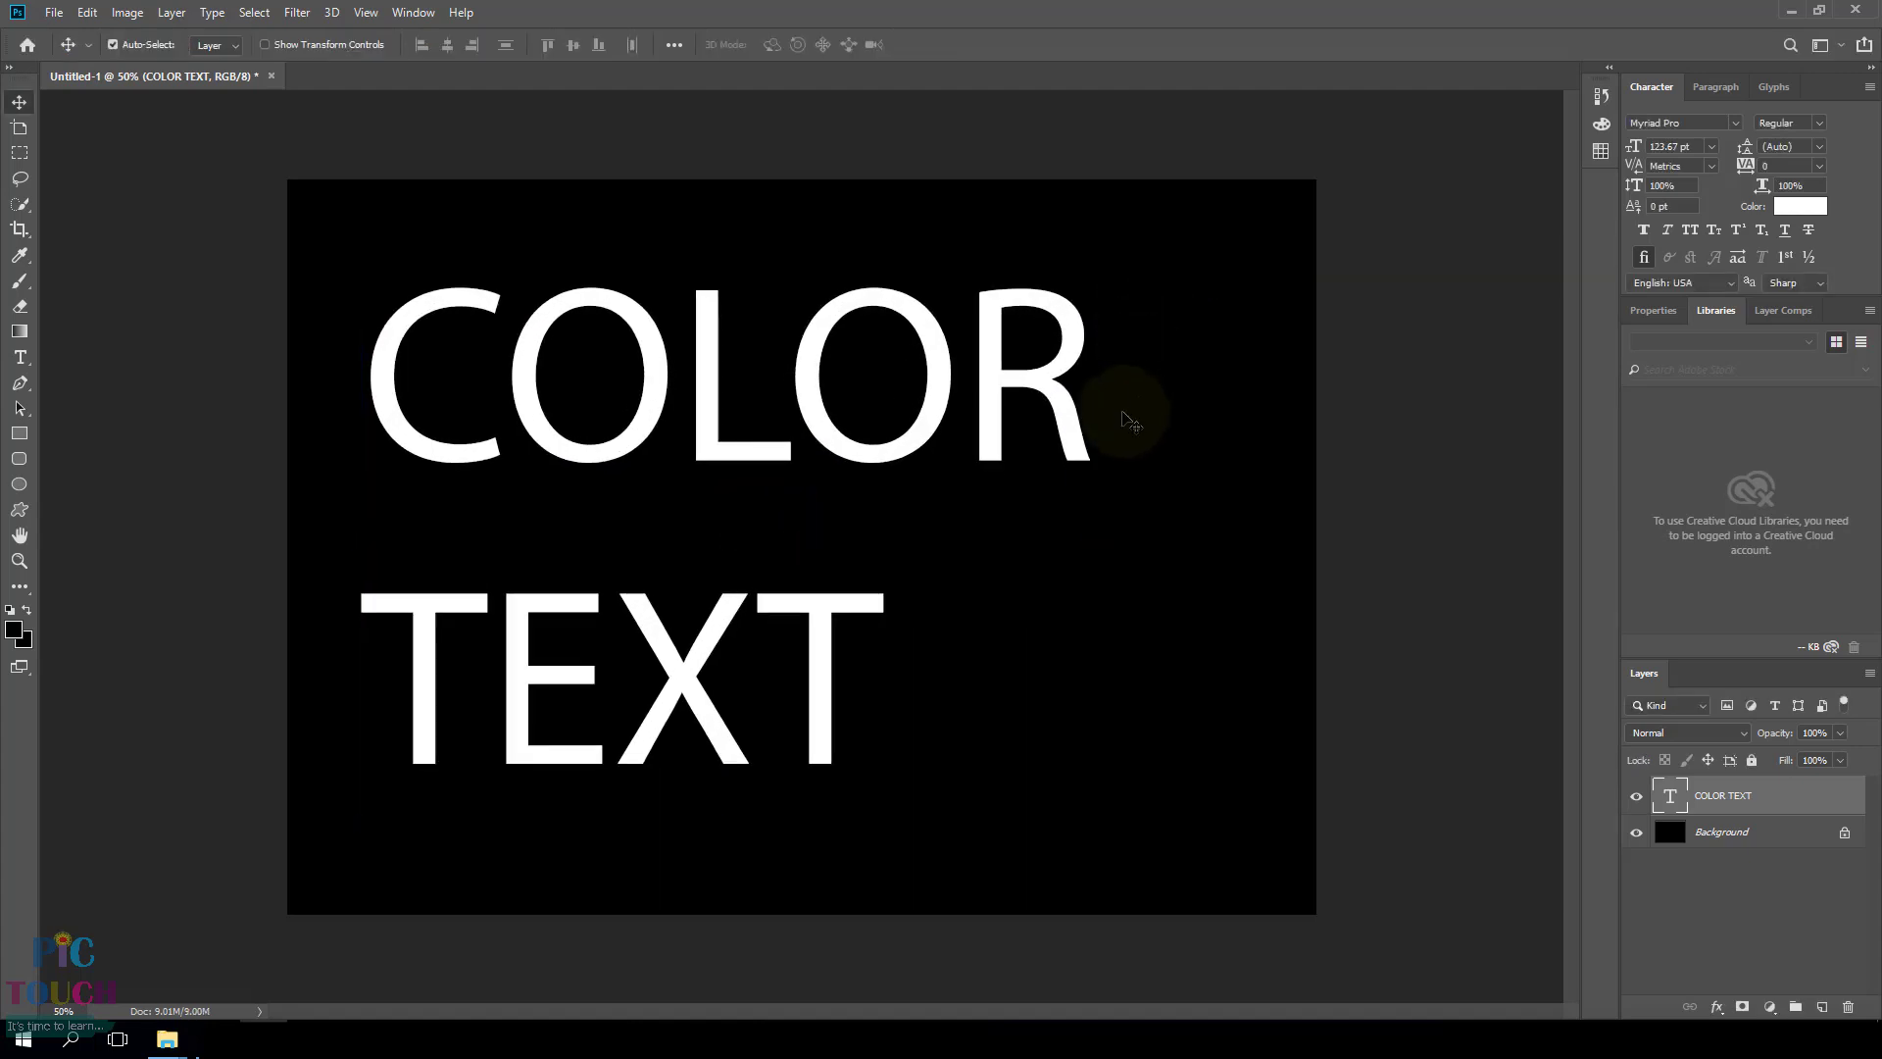
left_click(1643, 229)
left_click(1819, 122)
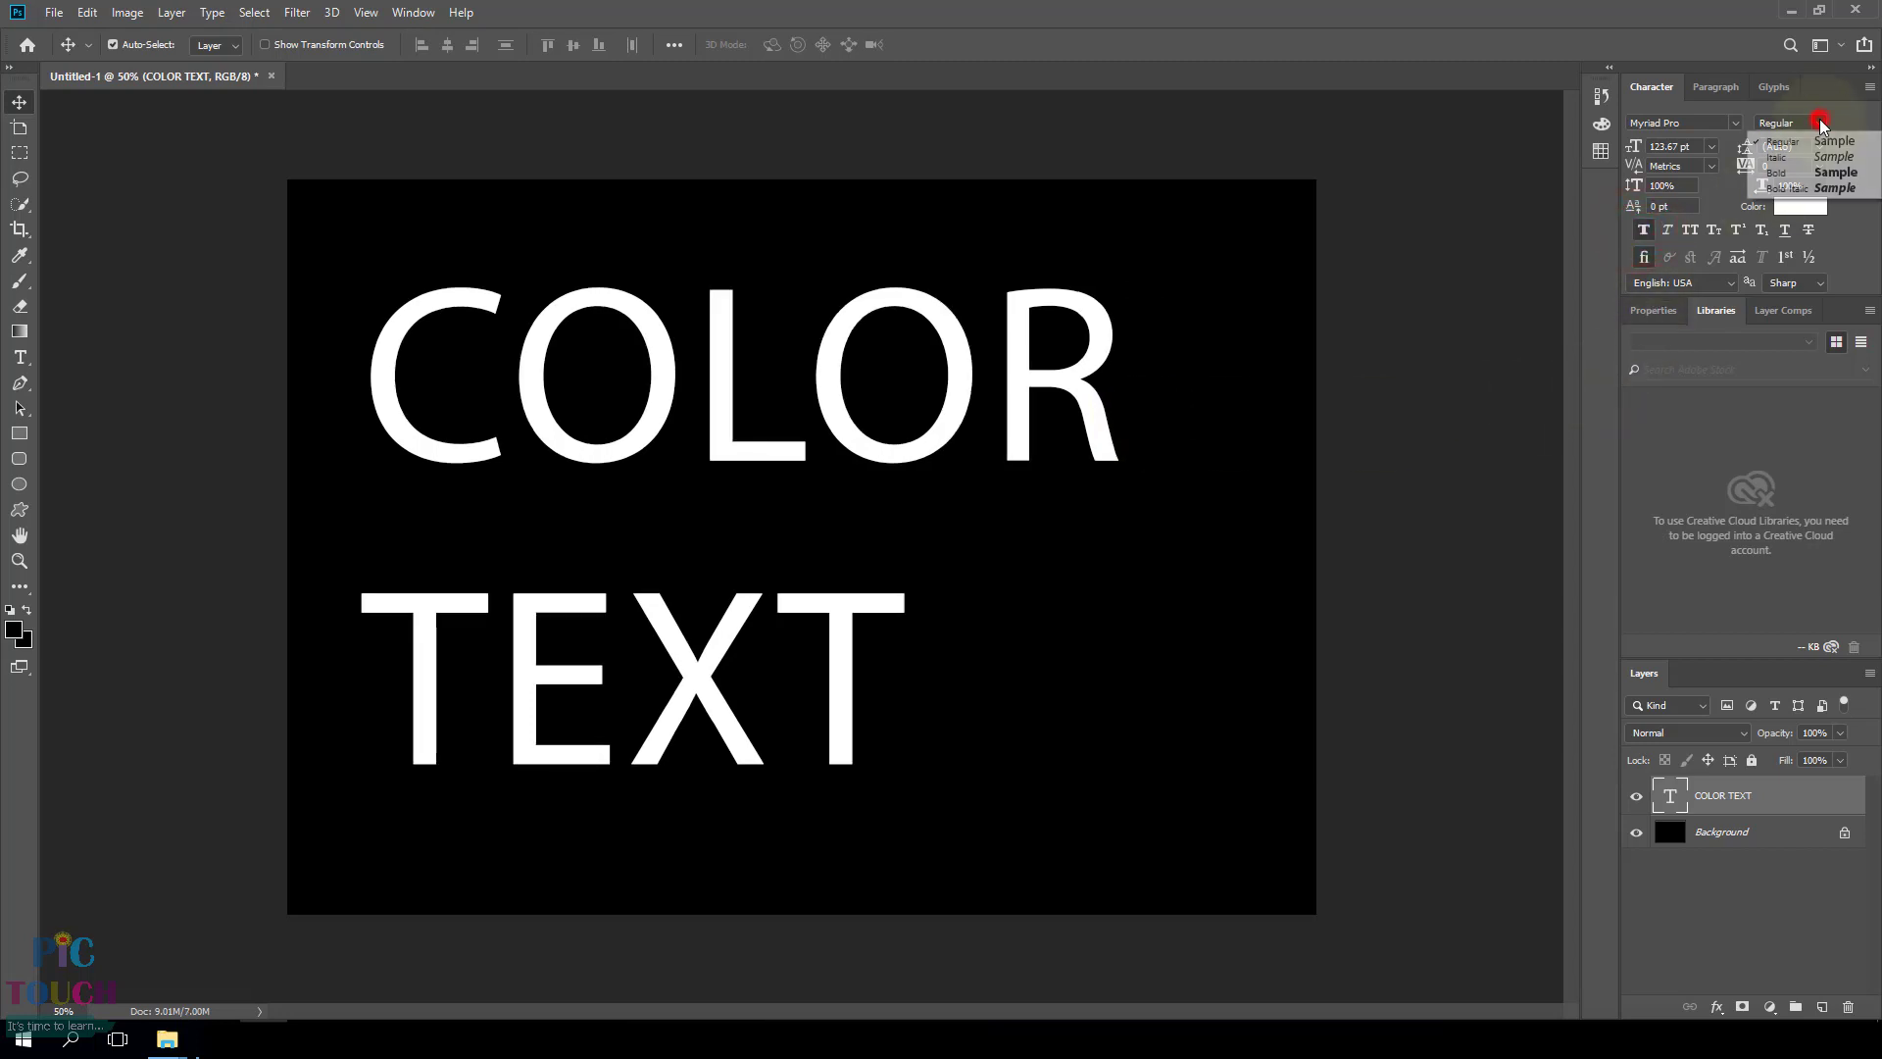
left_click(1792, 182)
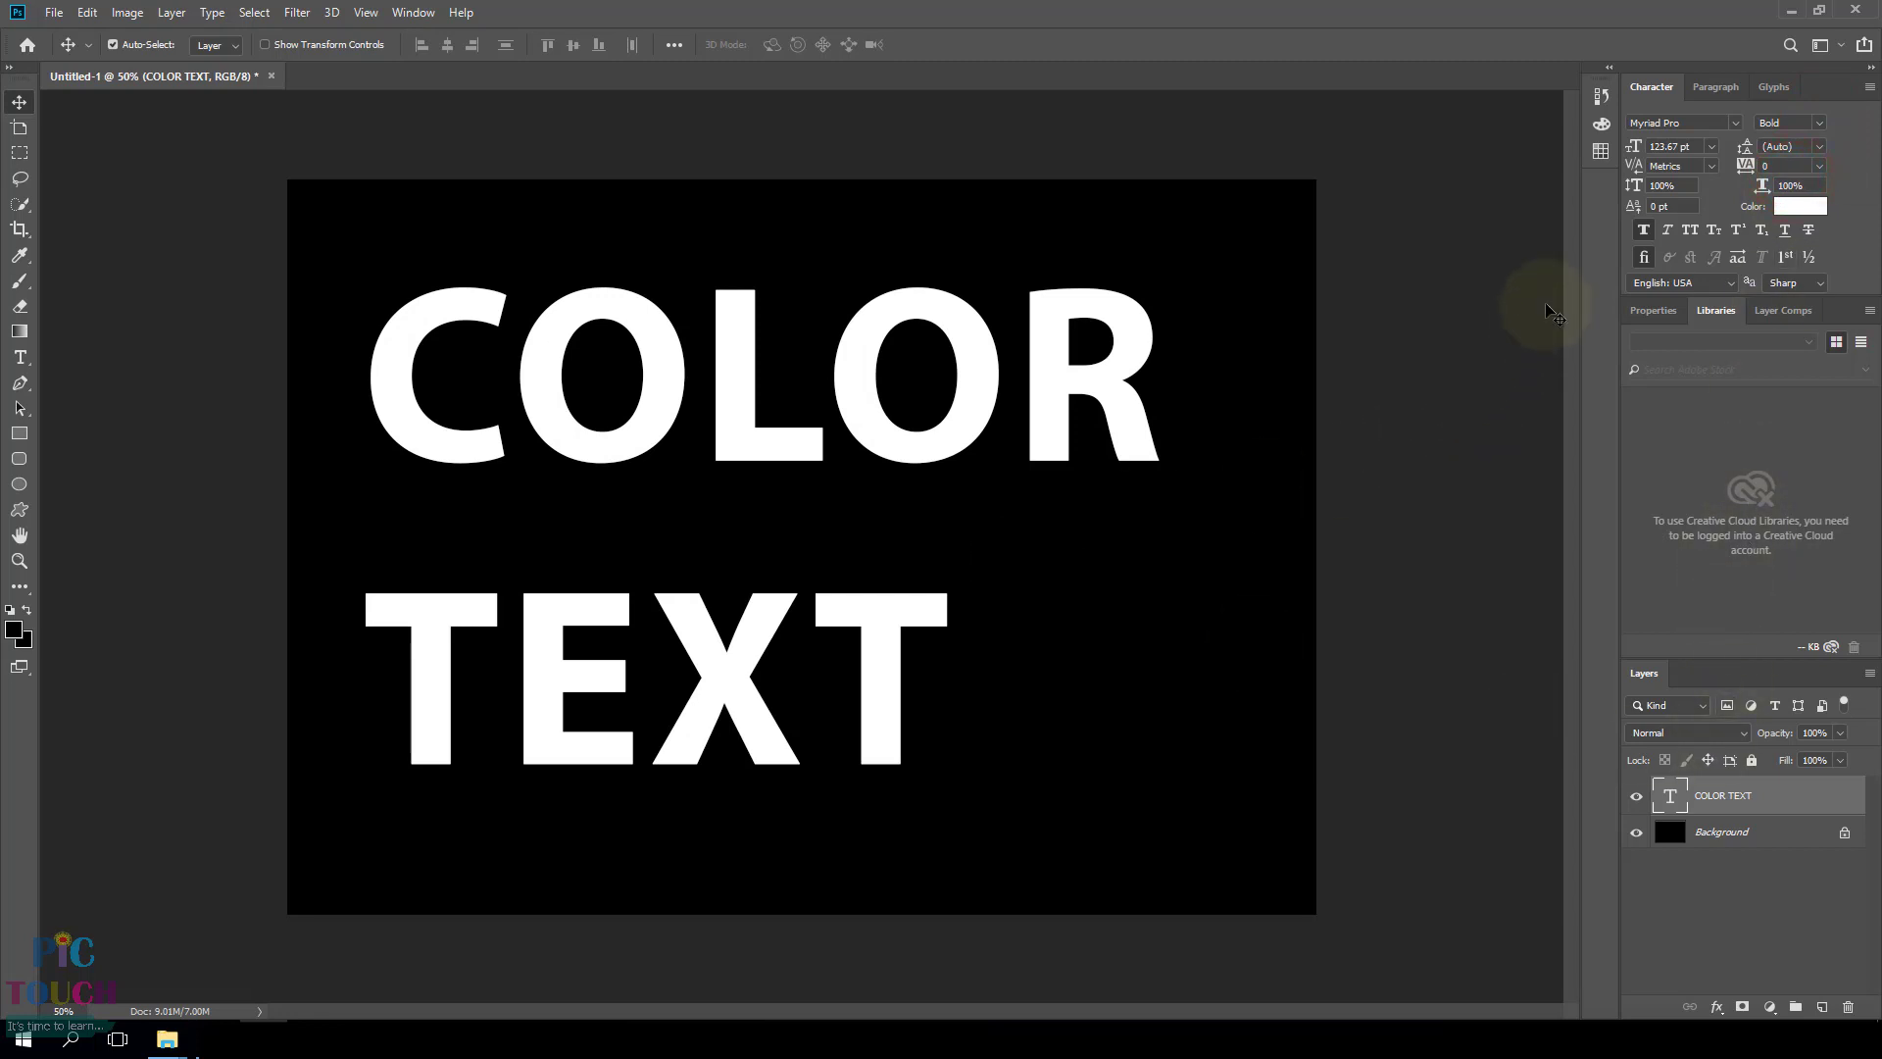
- Center-align the two lines of text and reposition the text block near the middle of the canvas
left_click(1728, 86)
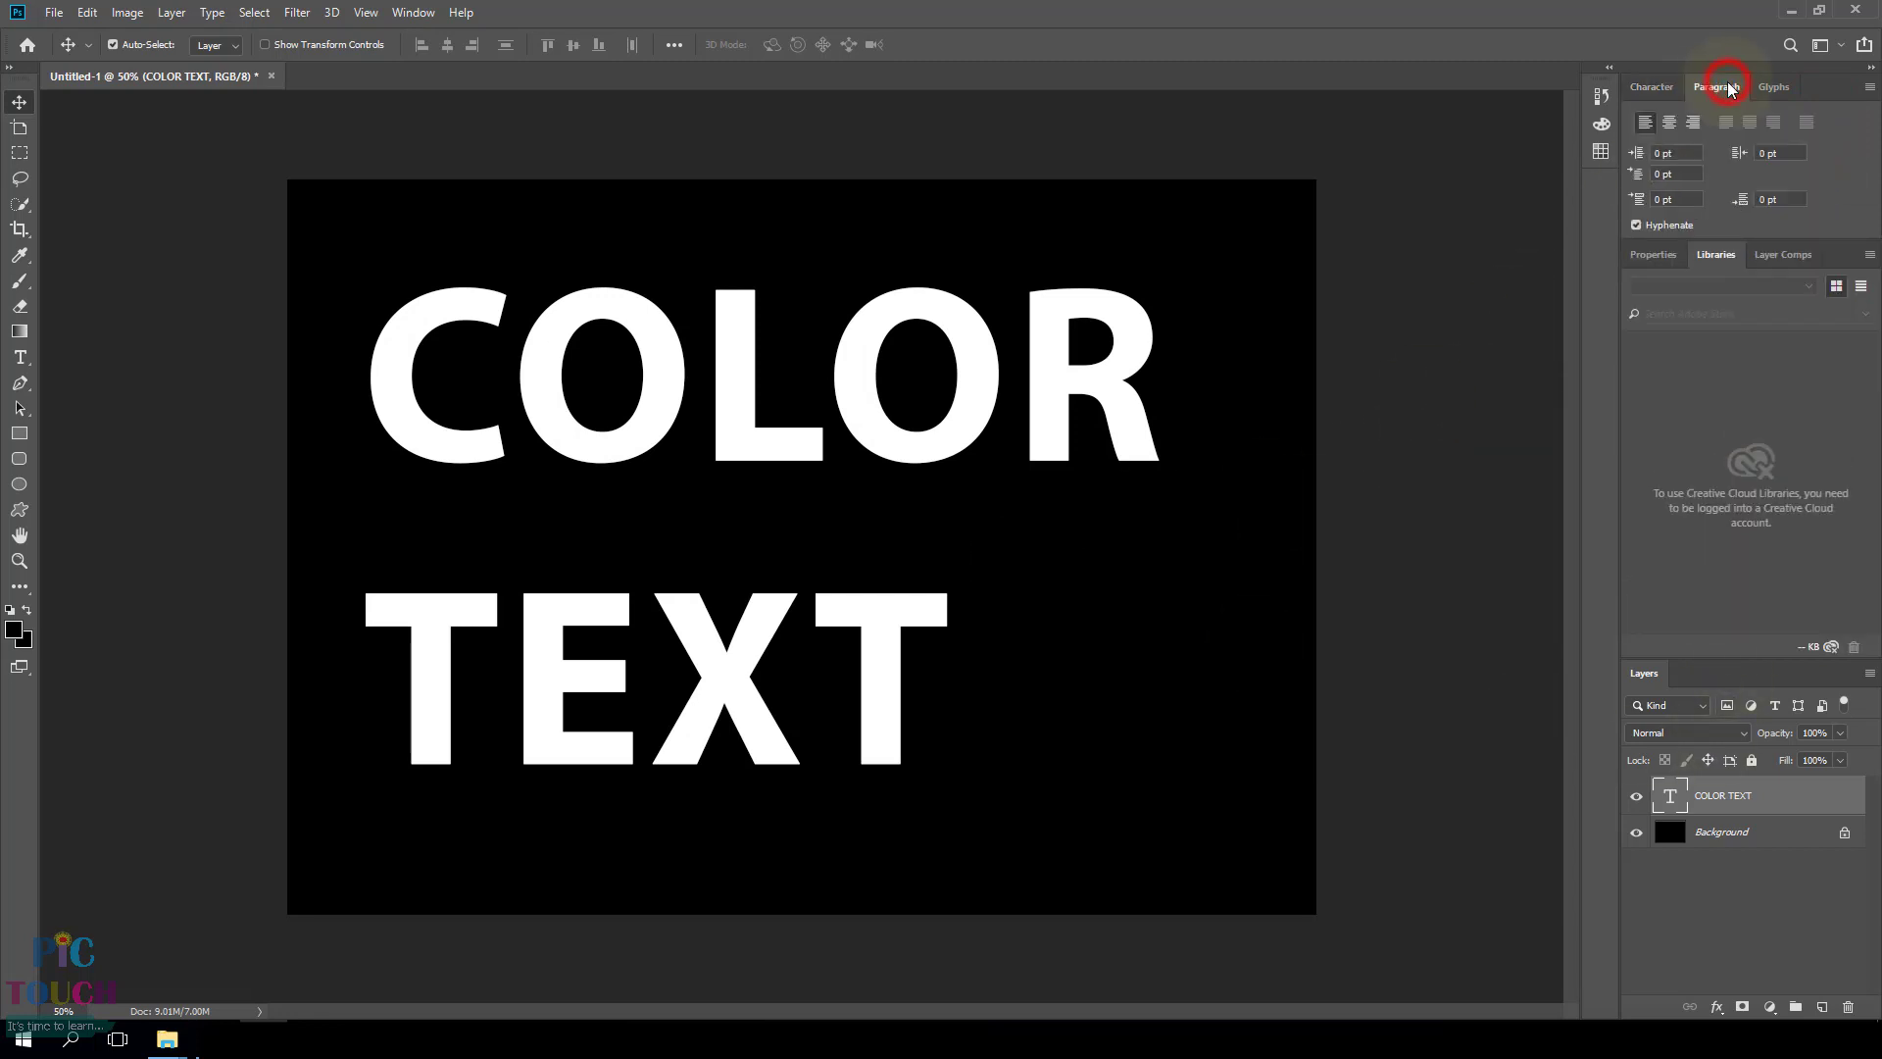
left_click(1671, 125)
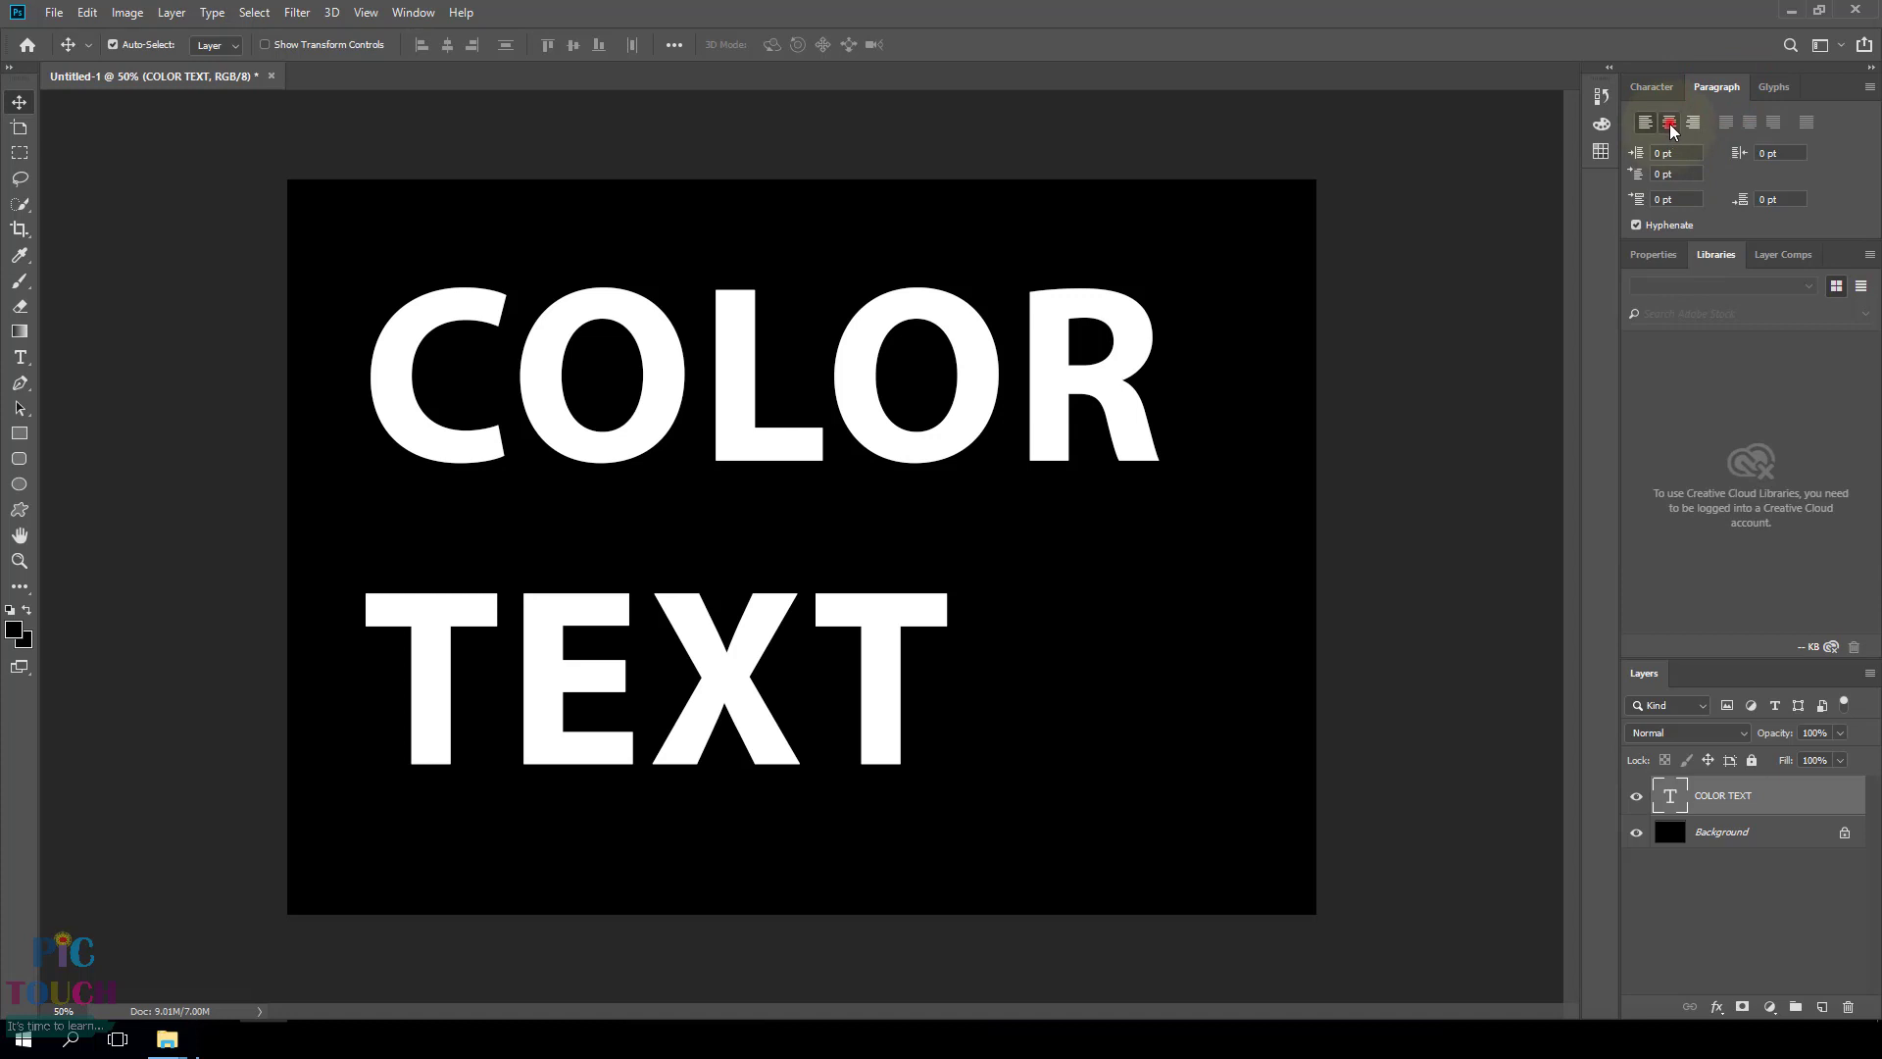
left_click_drag(723, 431, 1129, 453)
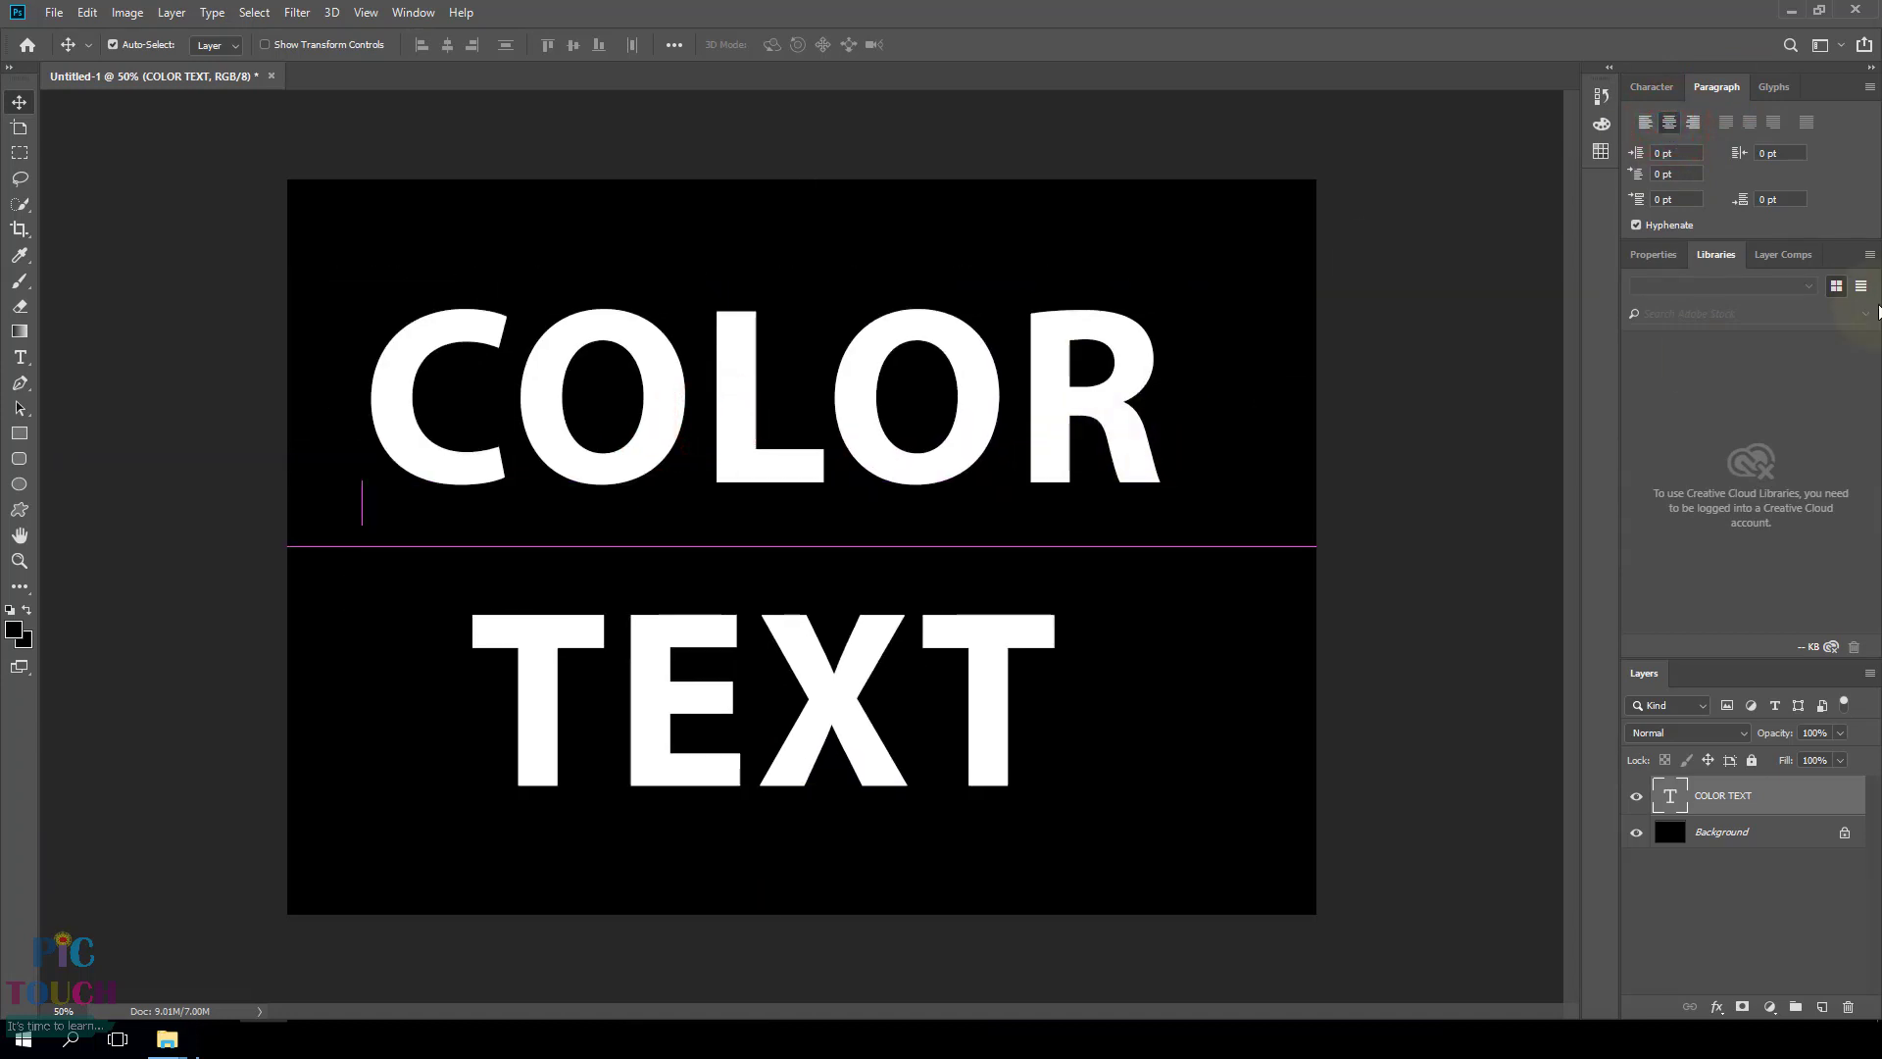
left_click(1651, 86)
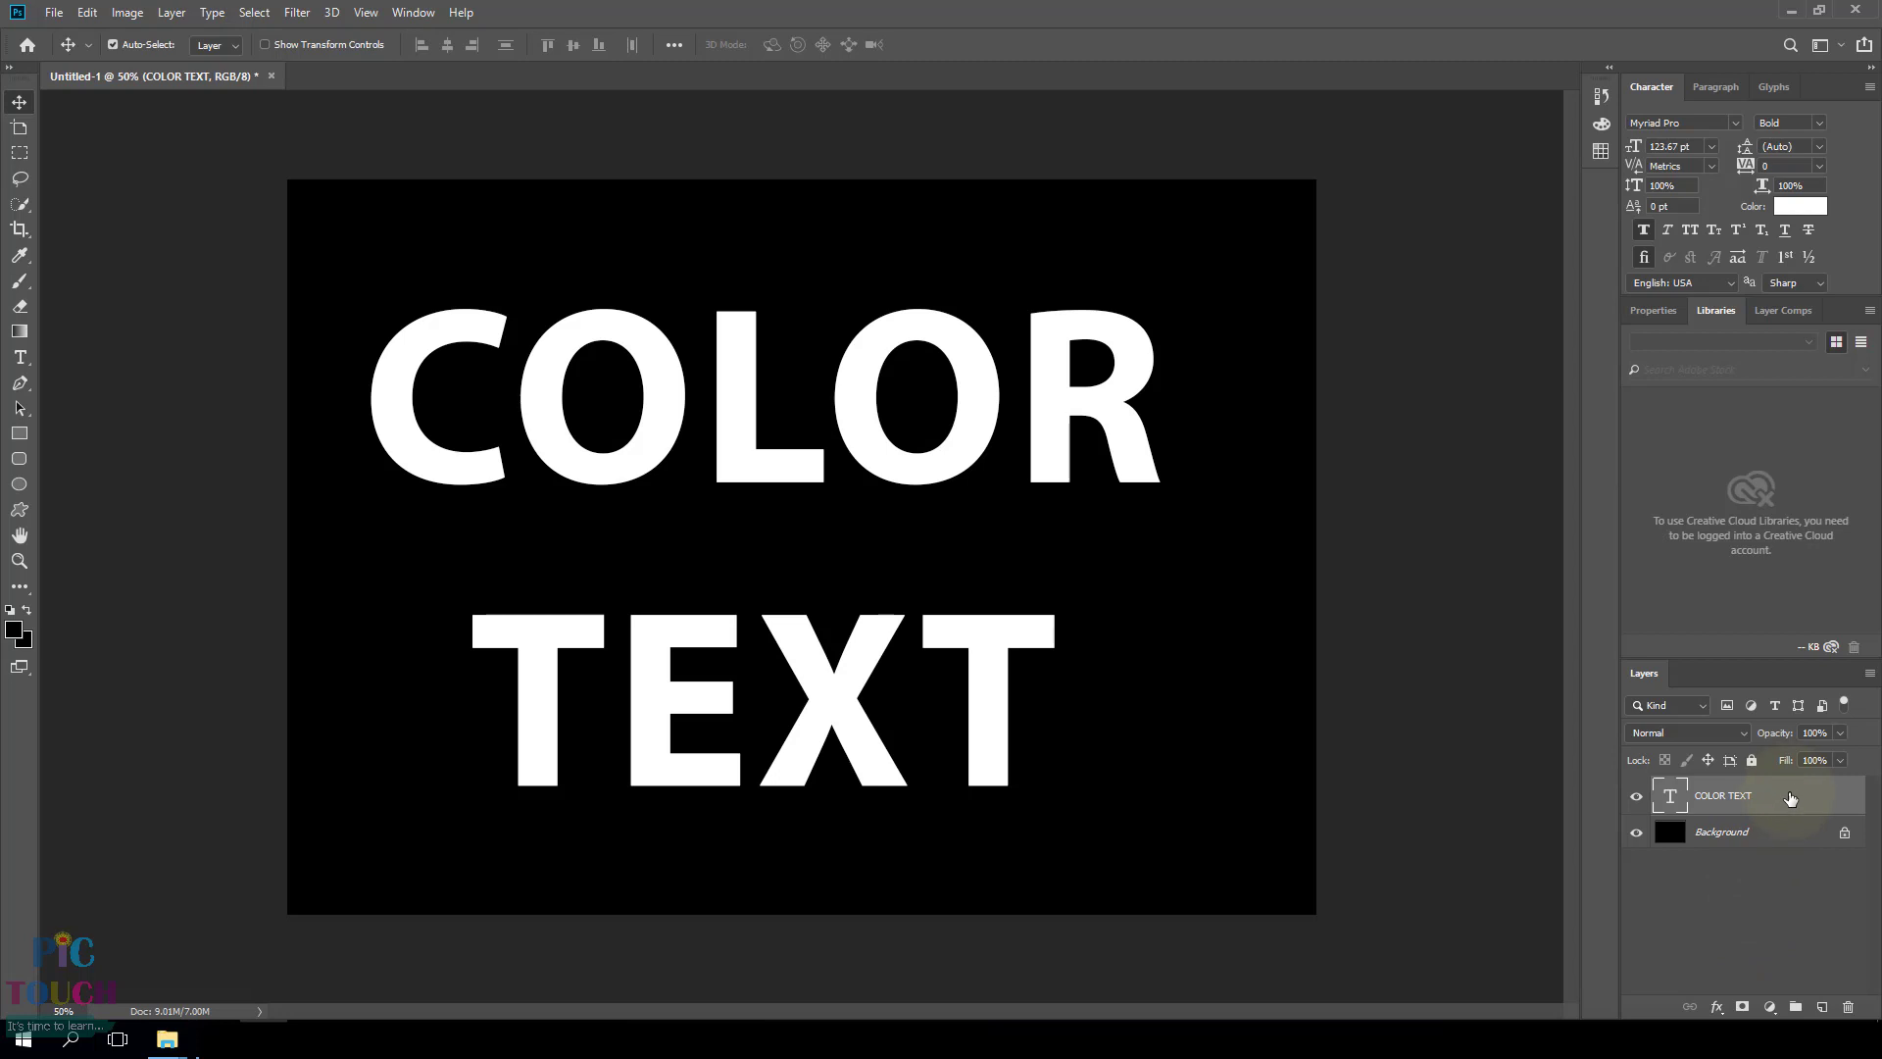
- Duplicate the COLOR TEXT layer and hide the original
left_click_drag(1790, 799, 1823, 1006)
left_click(1807, 832)
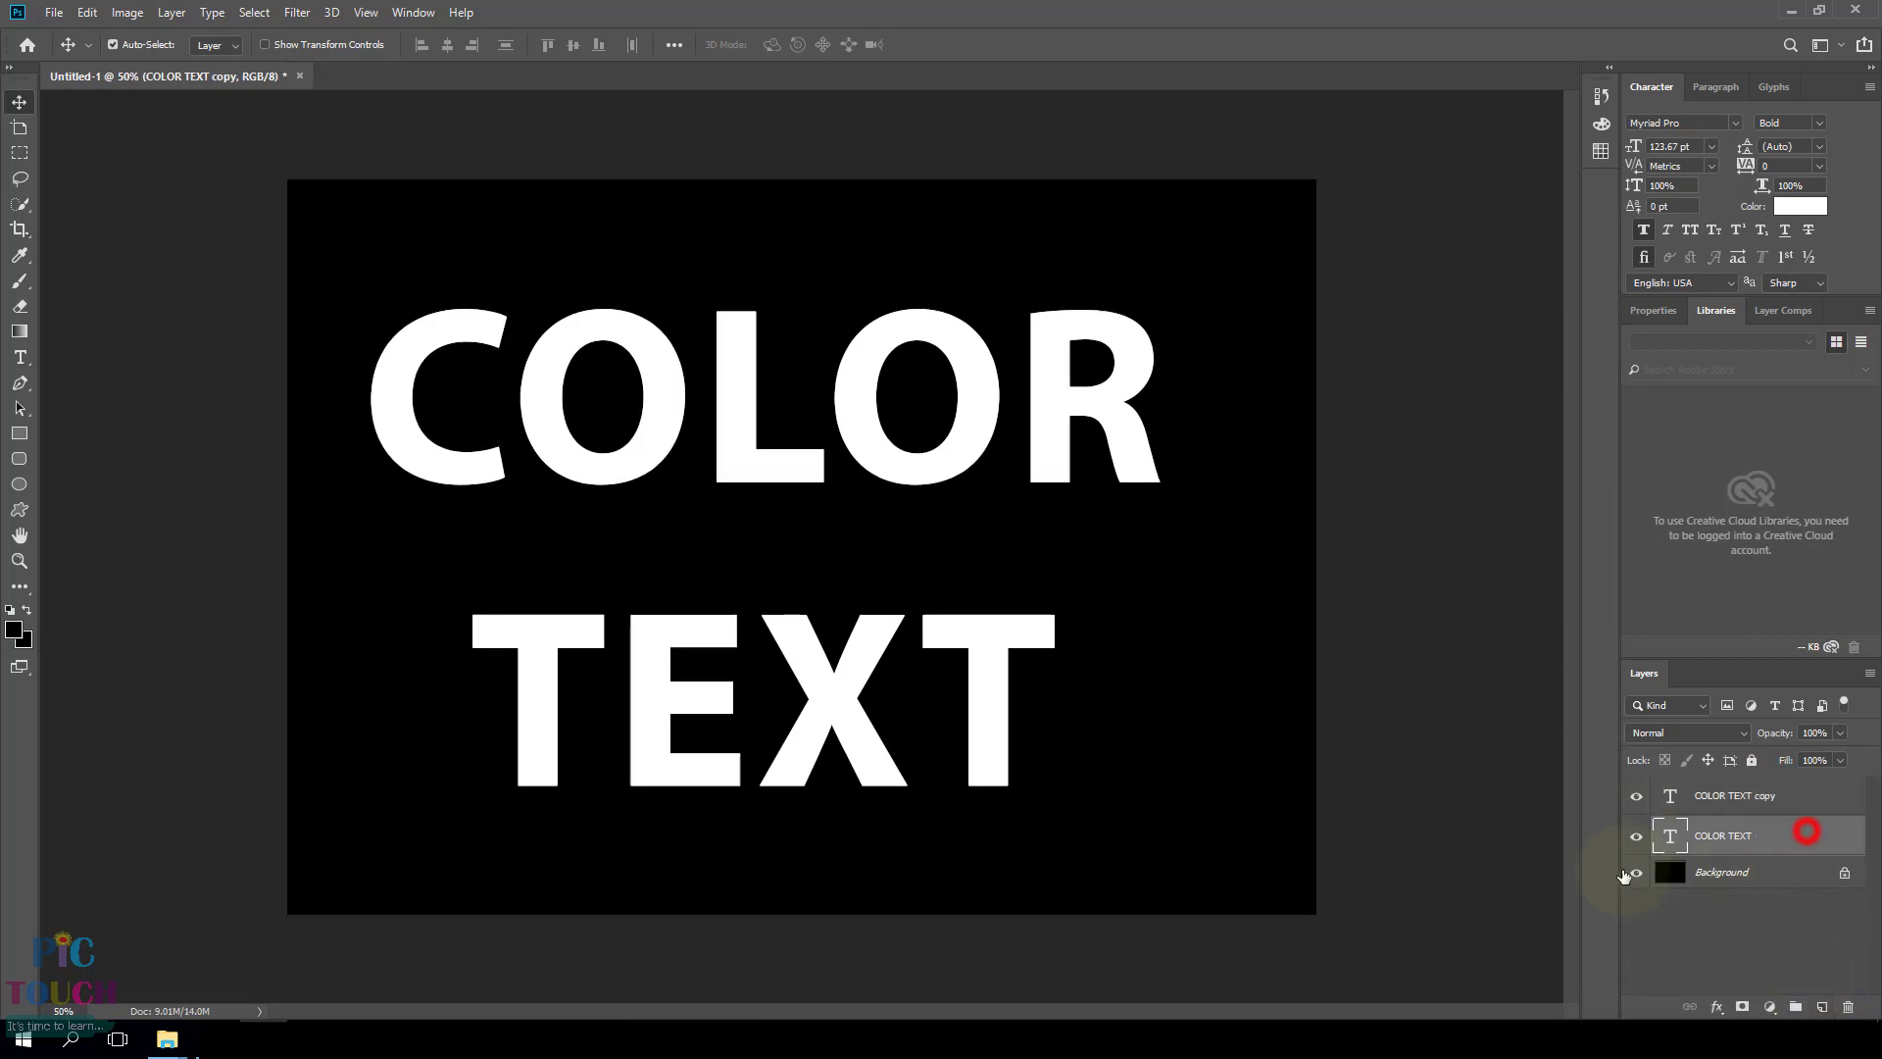
left_click(1636, 835)
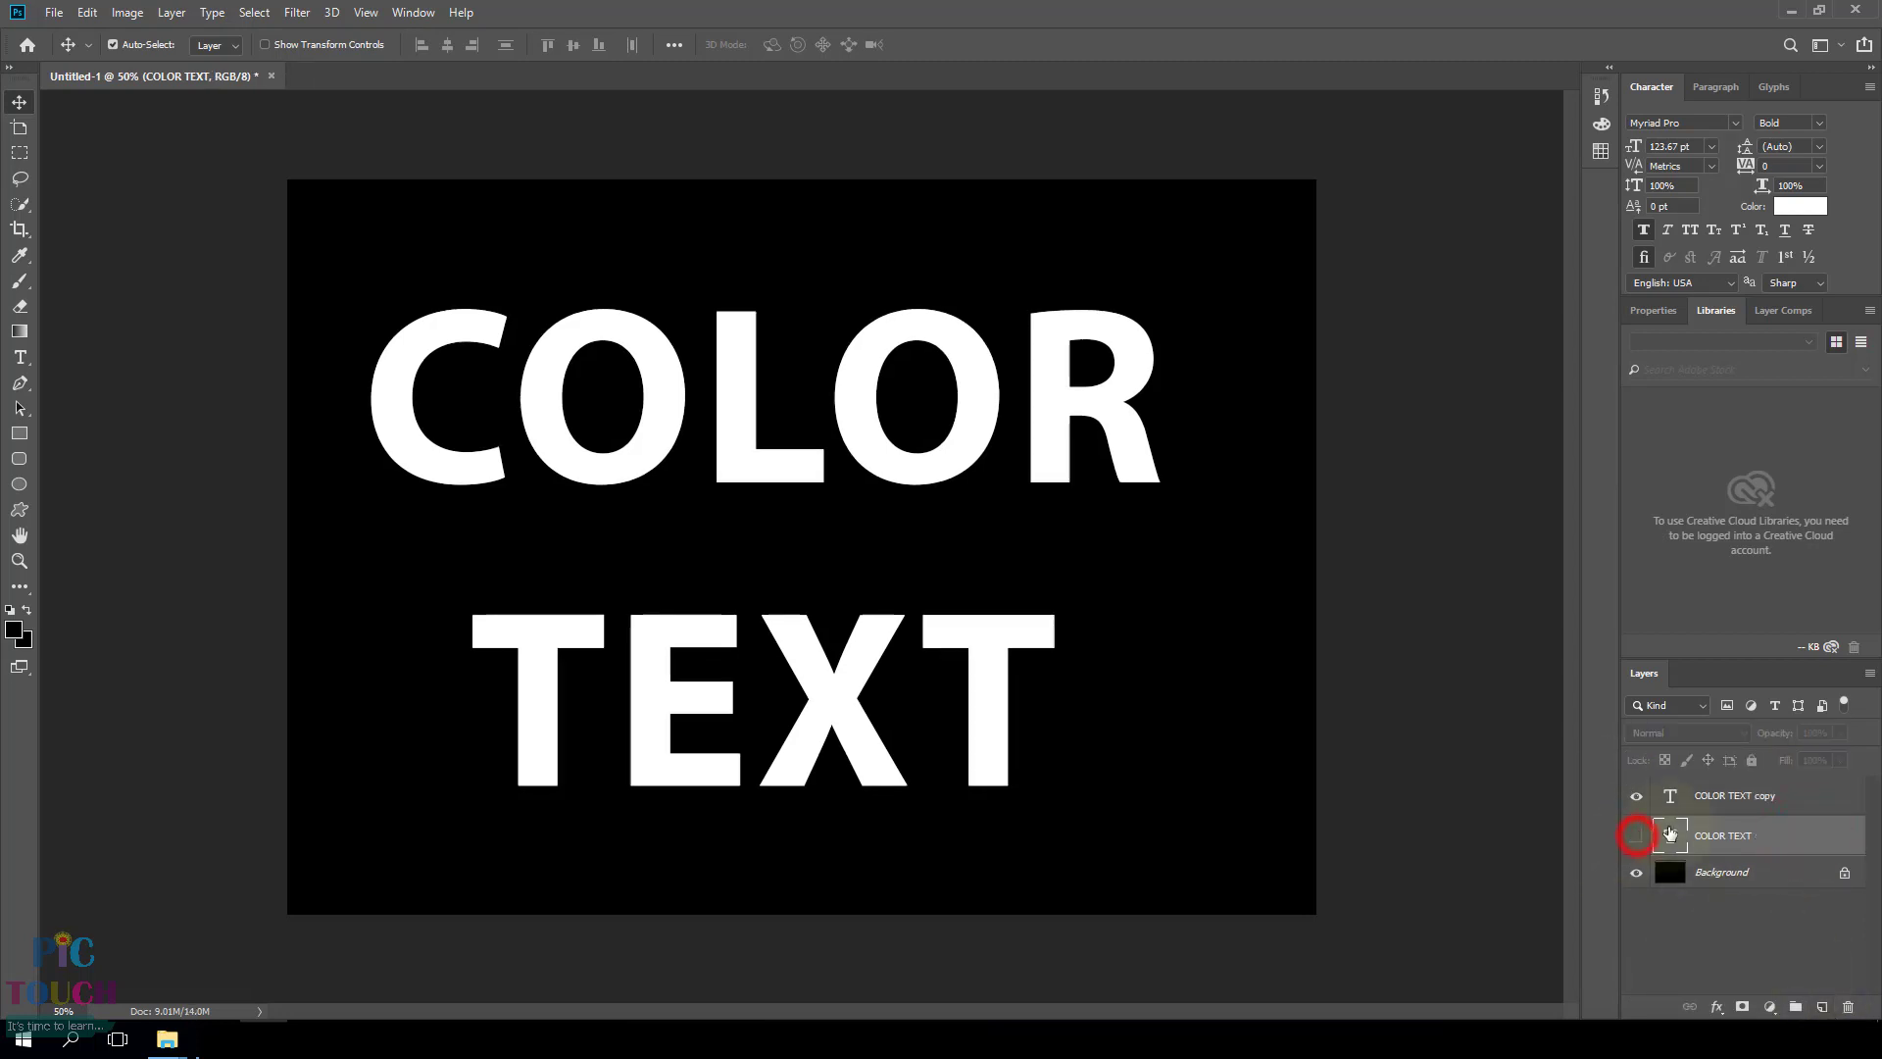
- Add a Gradient Overlay effect to the COLOR TEXT copy layer, keeping the text in view beside the layer style settings
left_click(1823, 797)
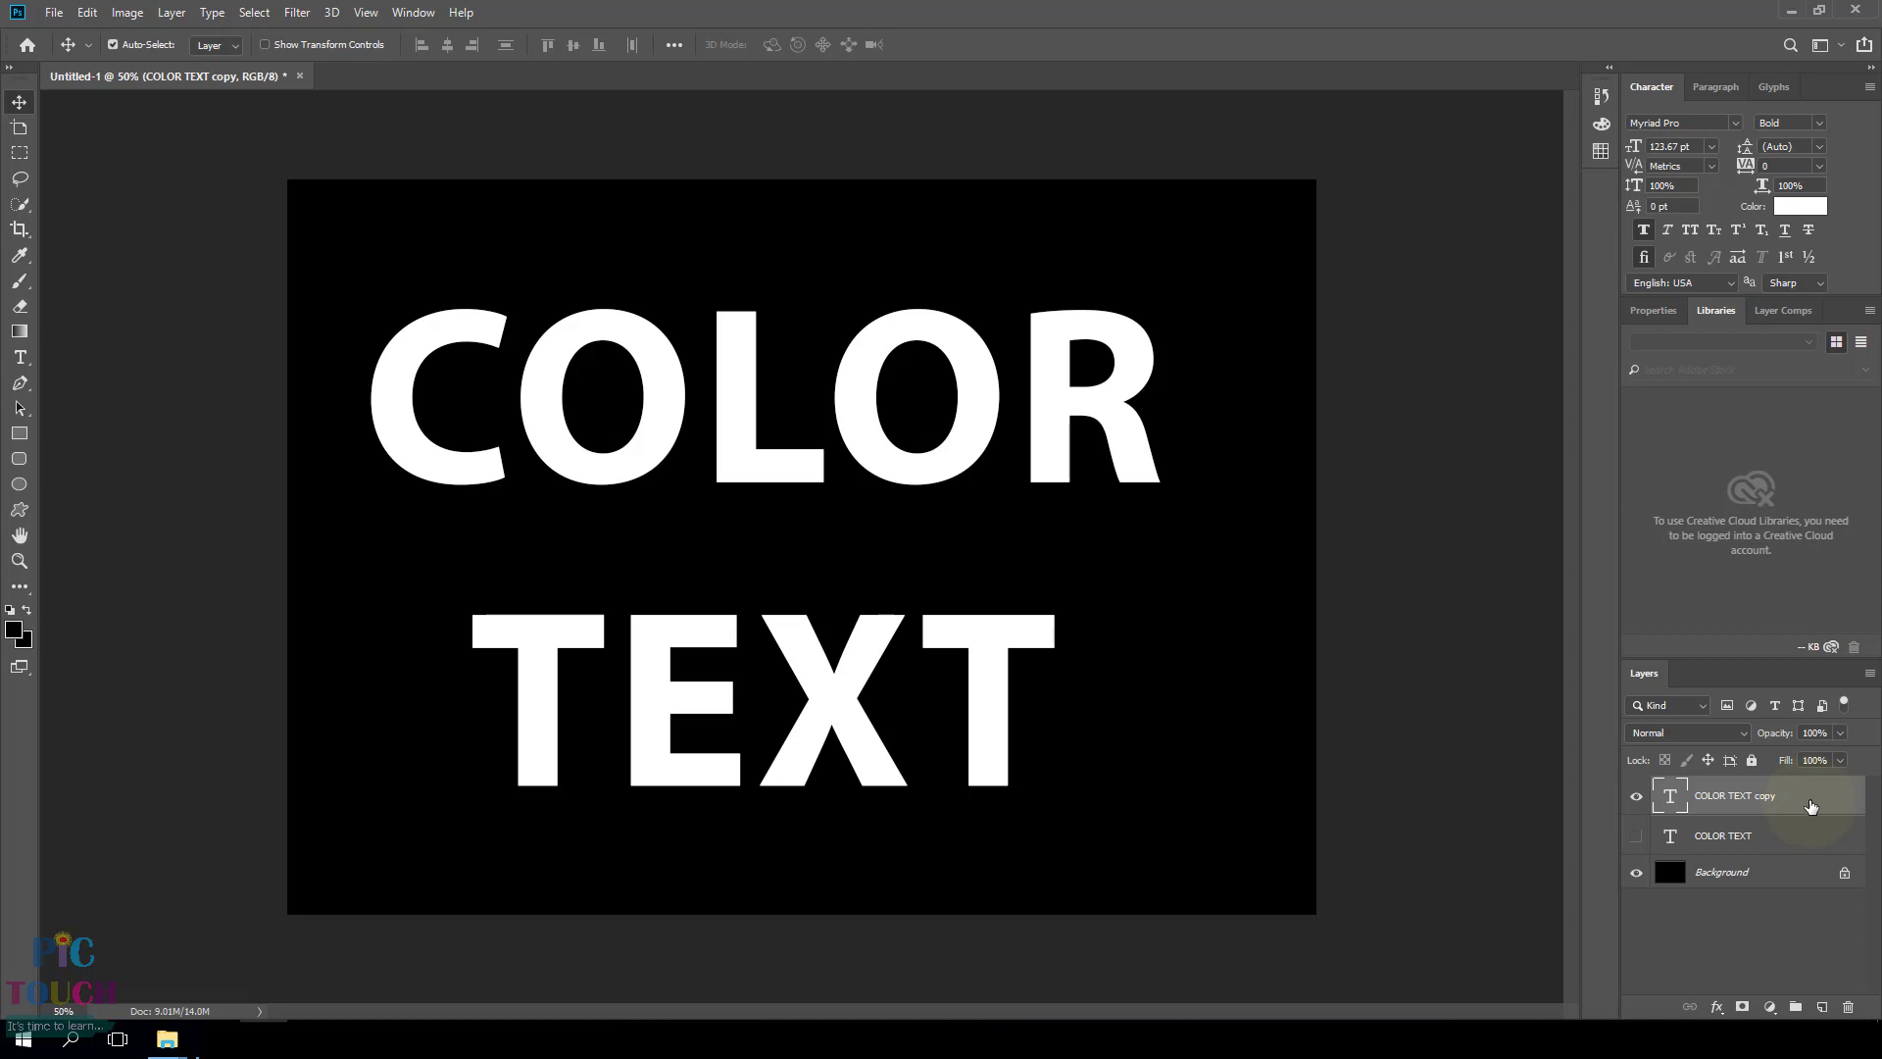
double_click(1811, 805)
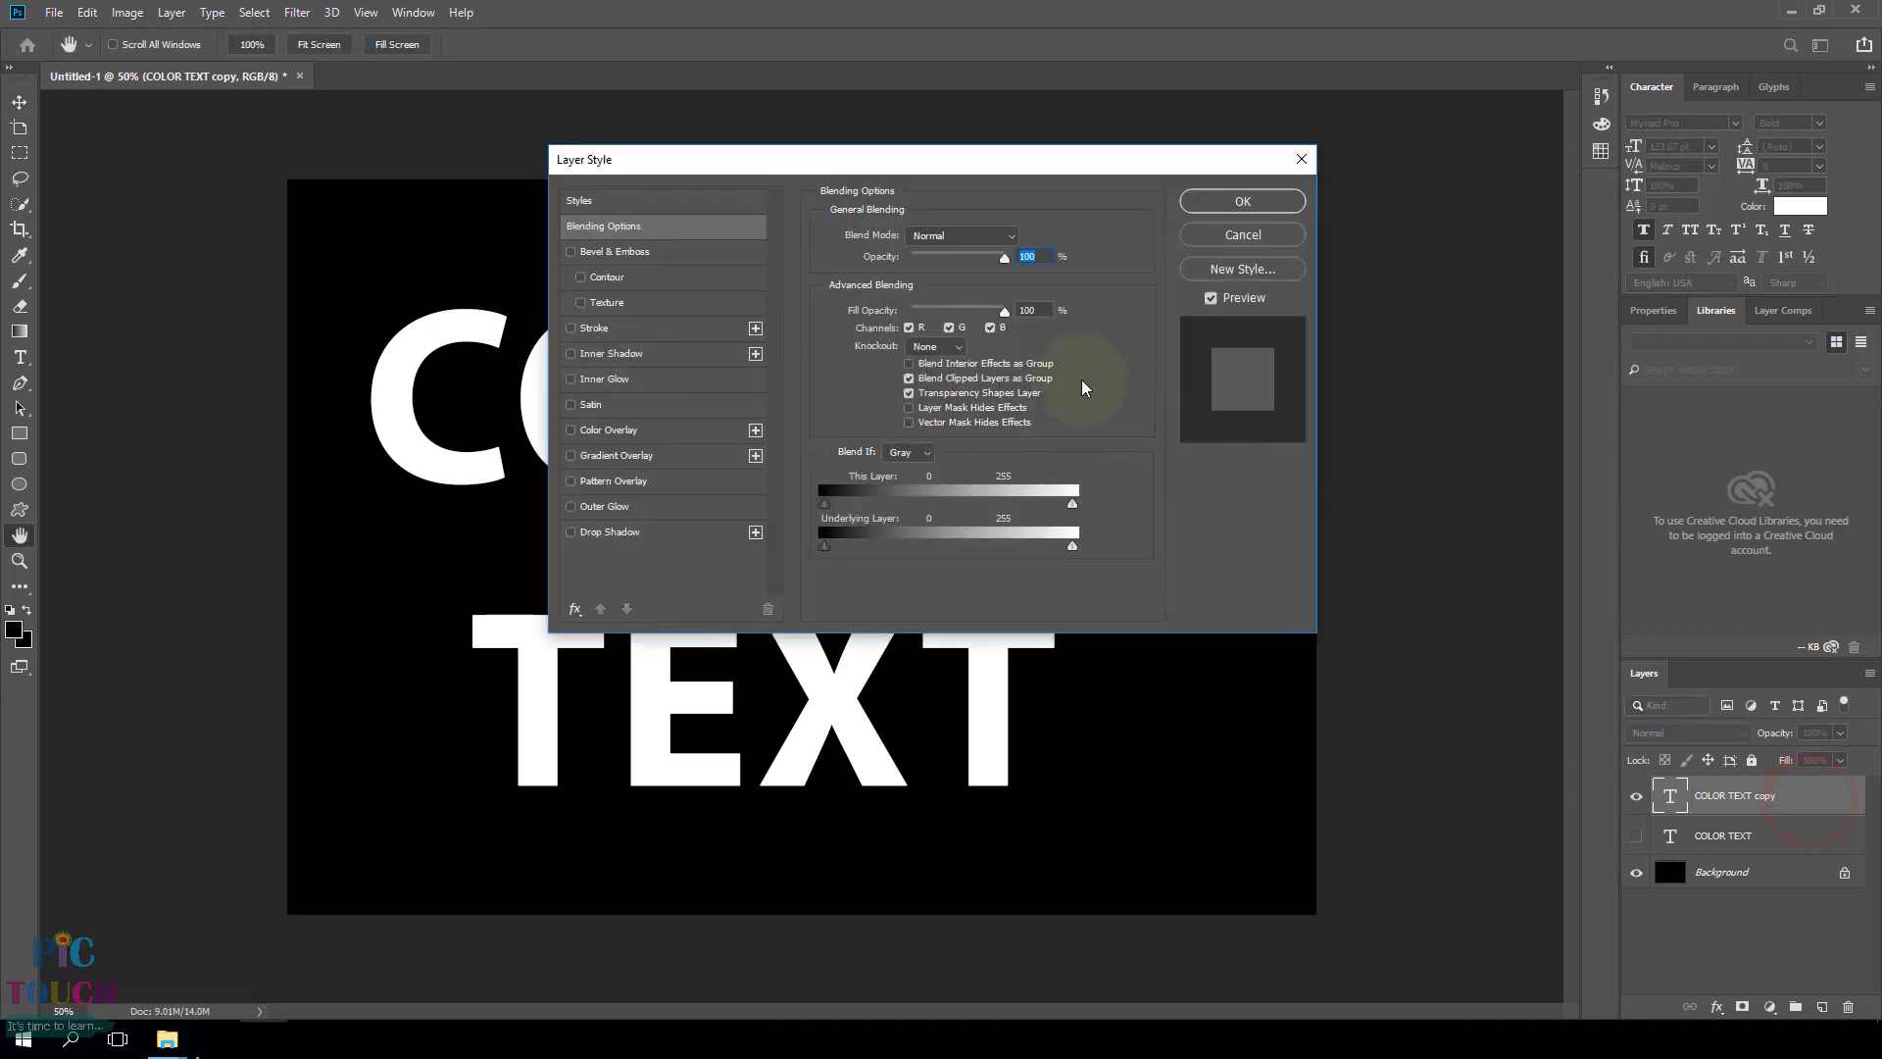
left_click_drag(887, 157, 1363, 192)
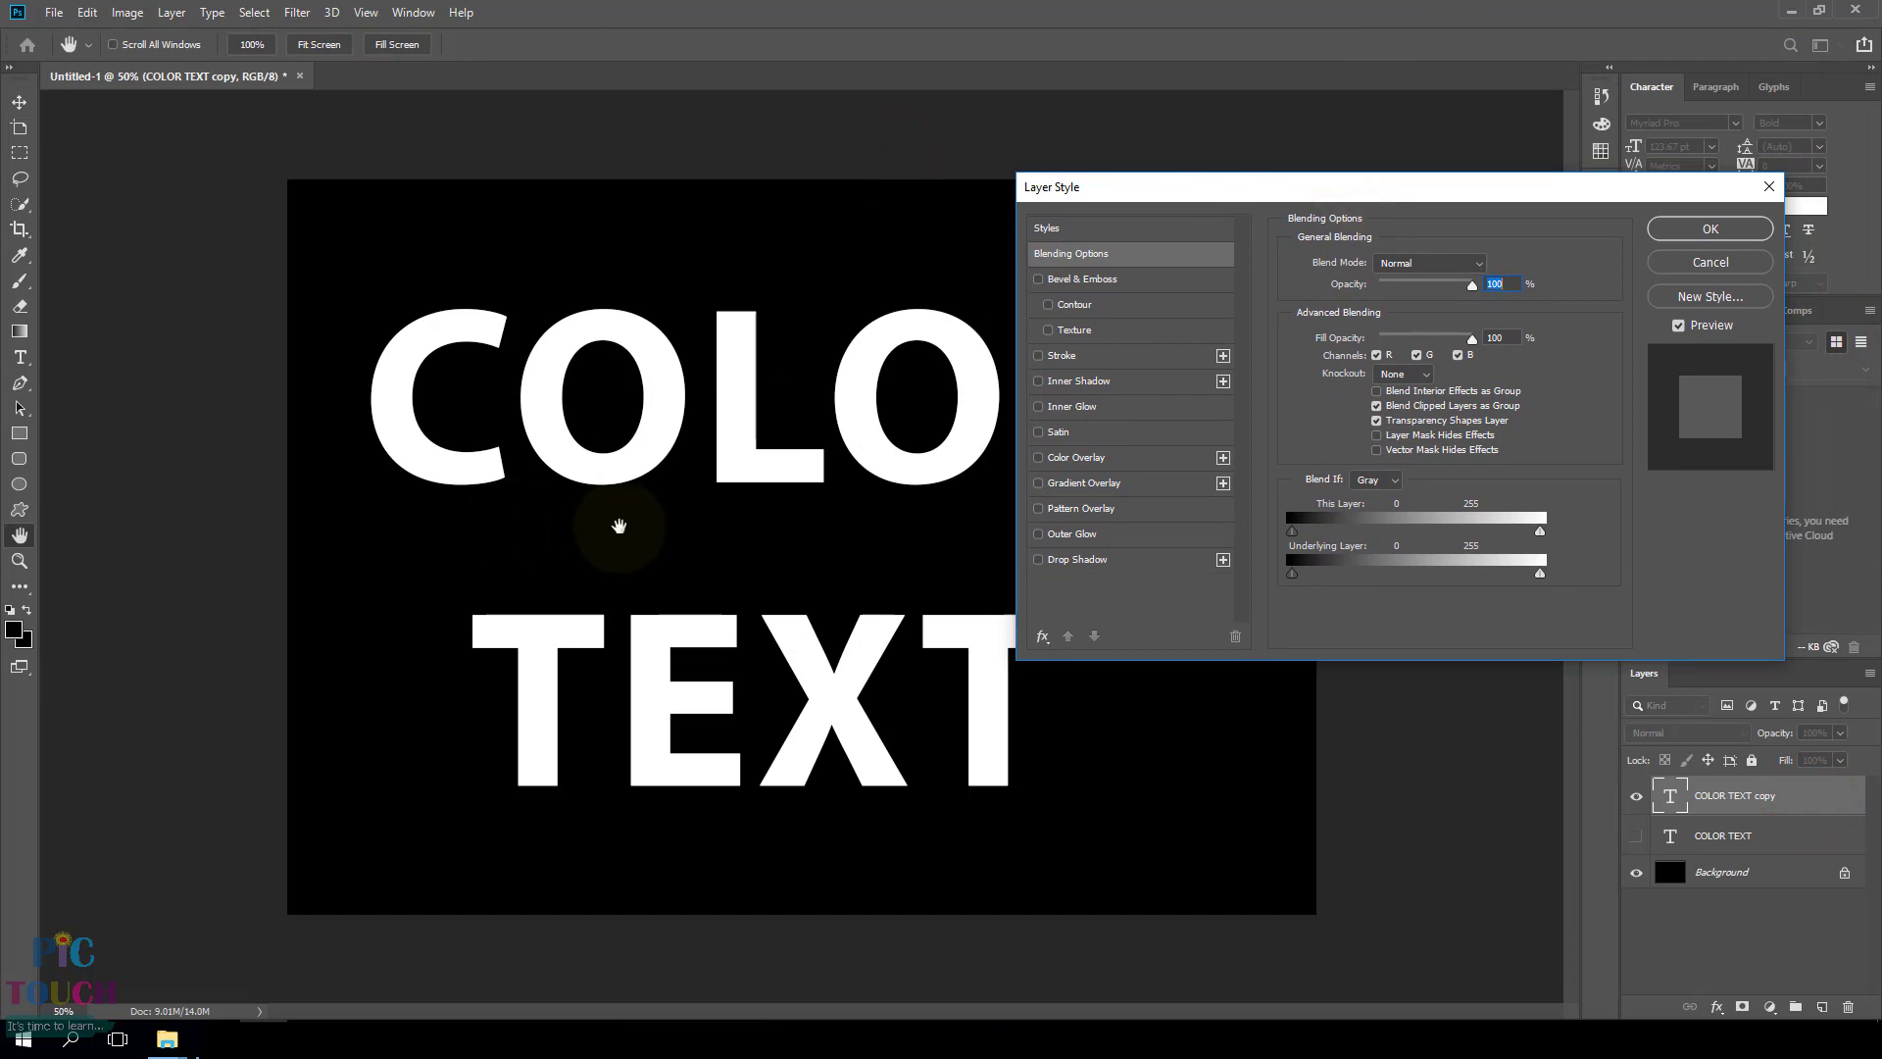
left_click(685, 515)
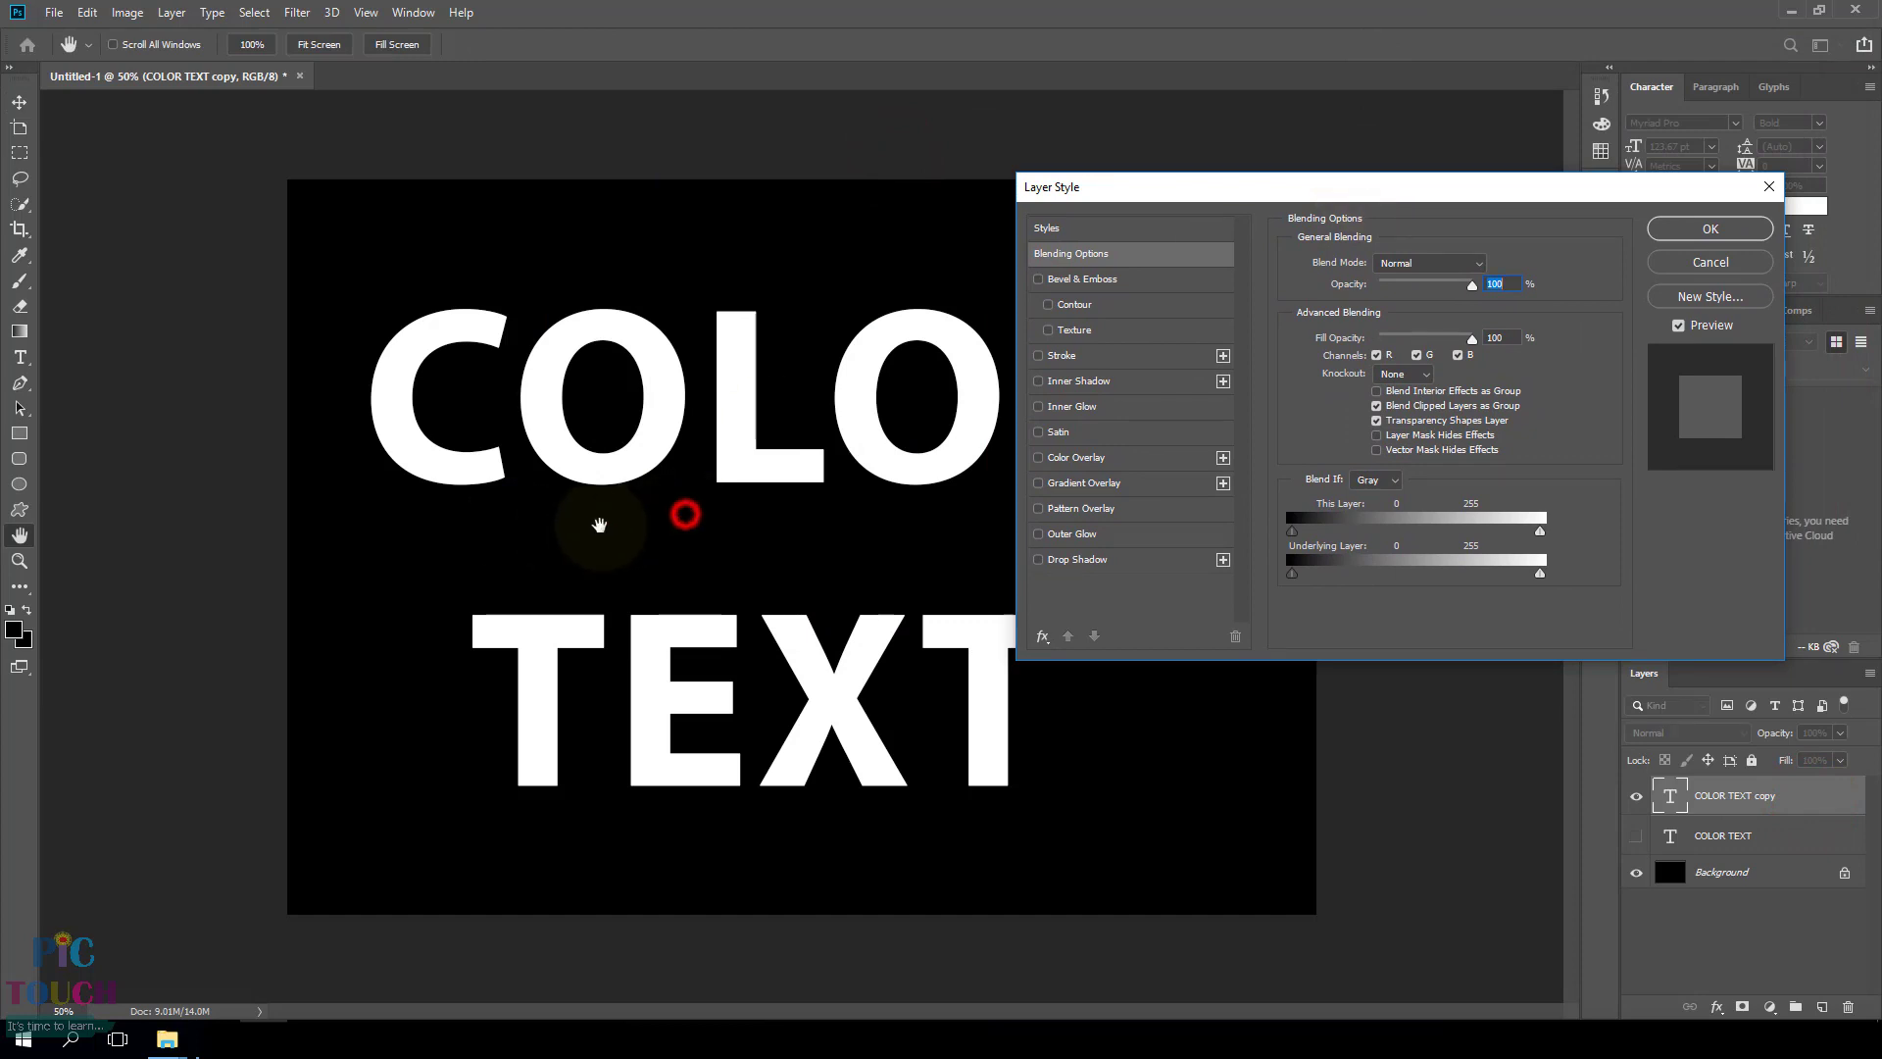
left_click(1079, 484)
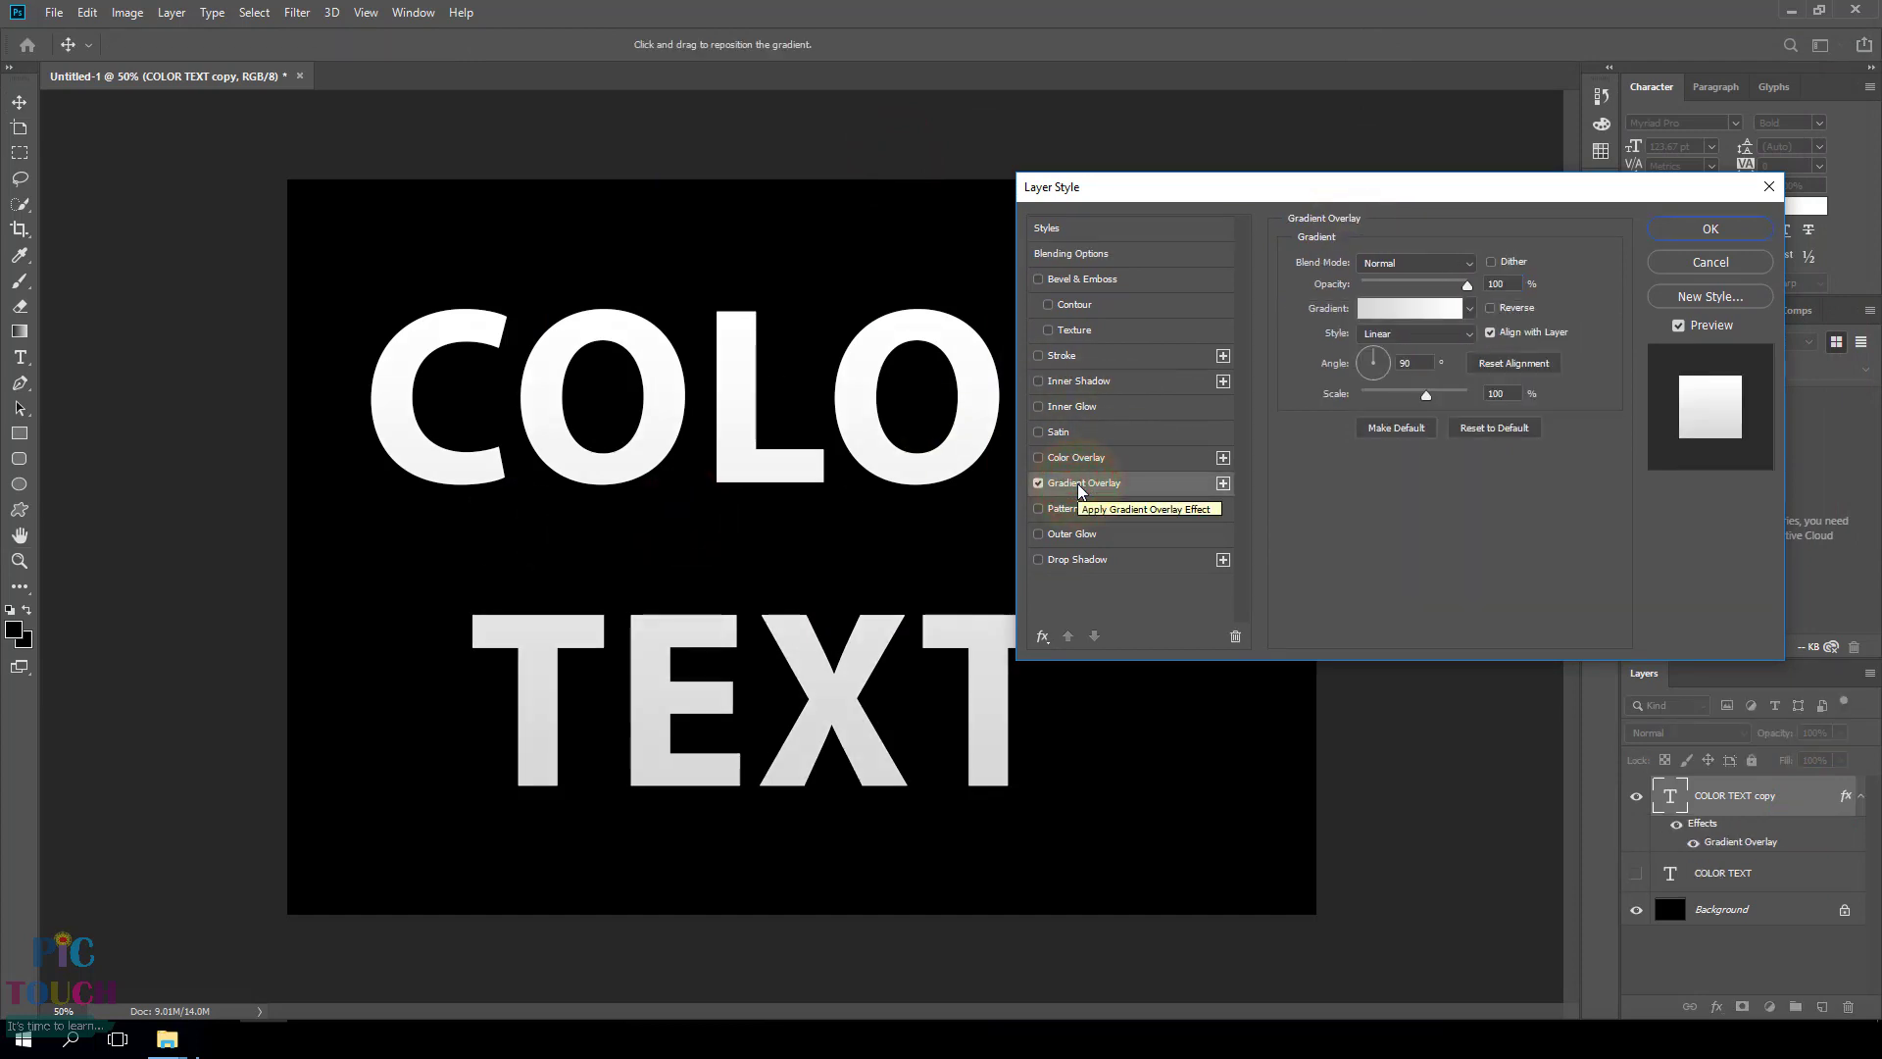
- Edit the overlay gradient and set the color stop at location 0% to F6EEAD
left_click(1416, 312)
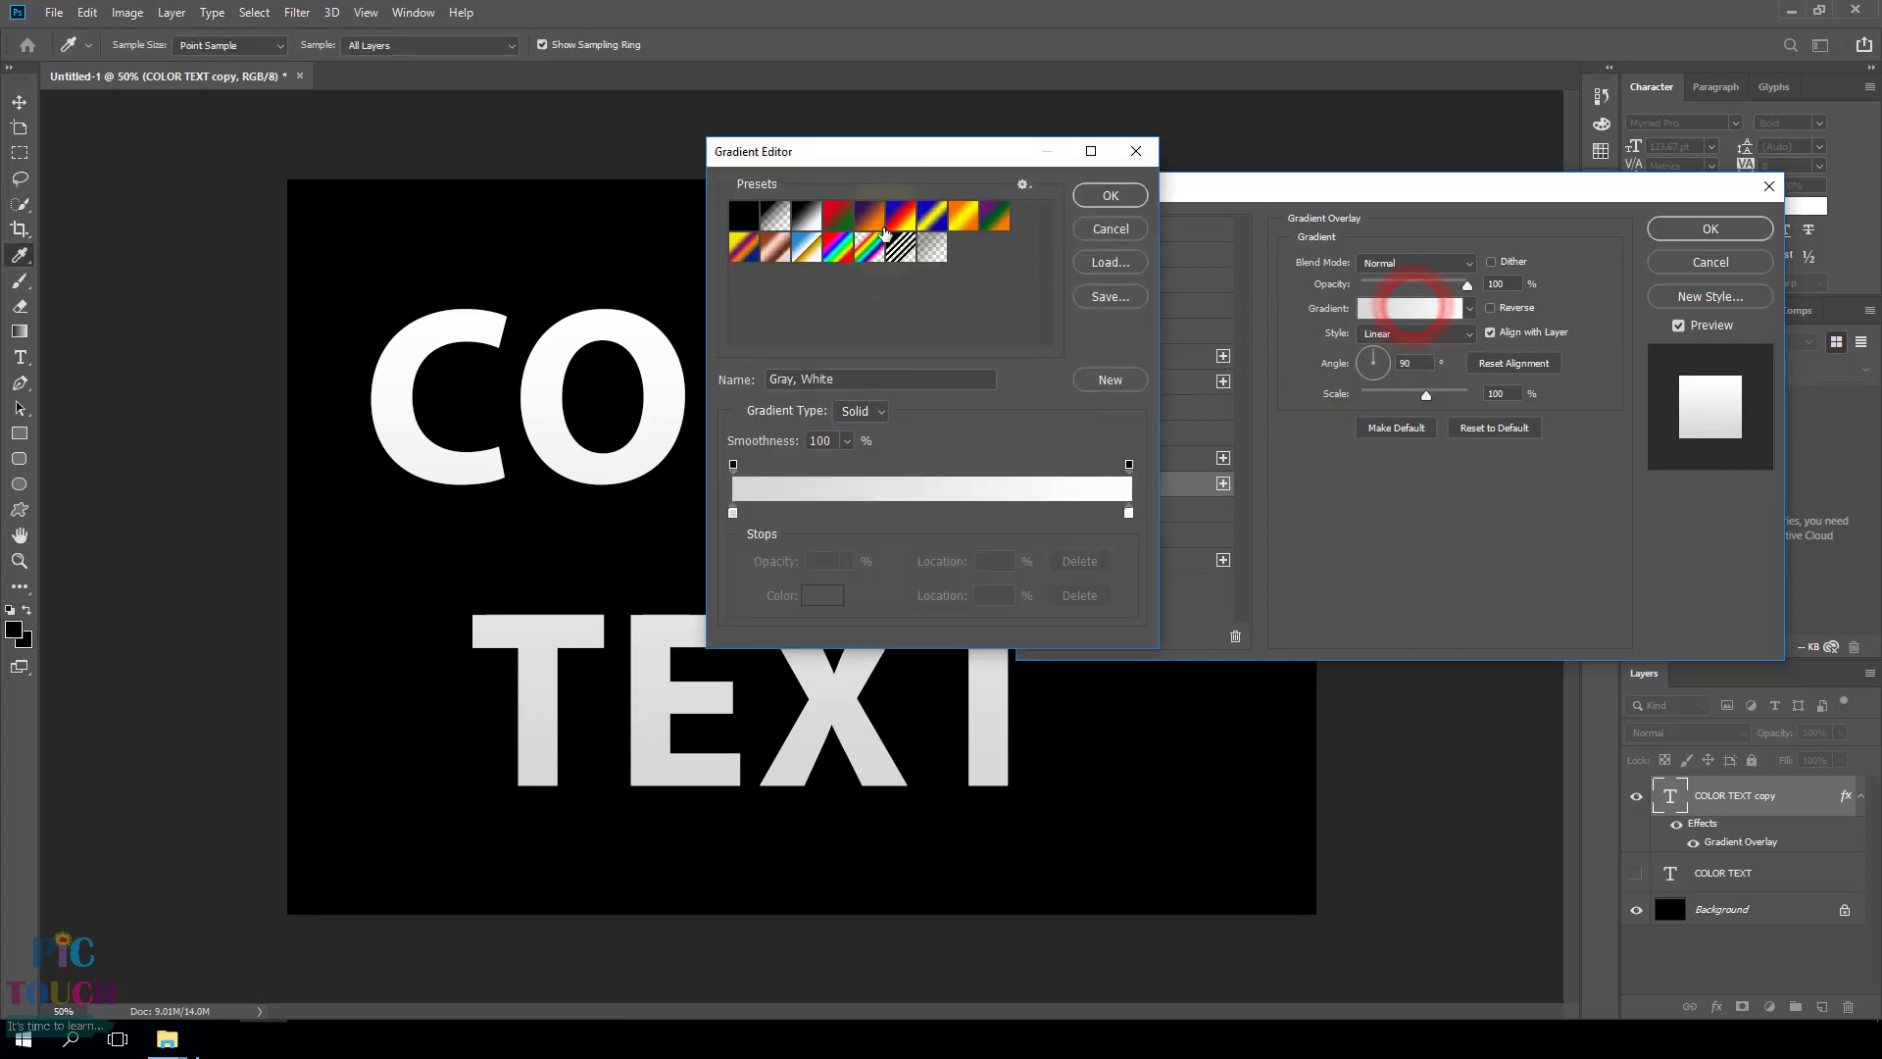
left_click_drag(895, 156, 1299, 148)
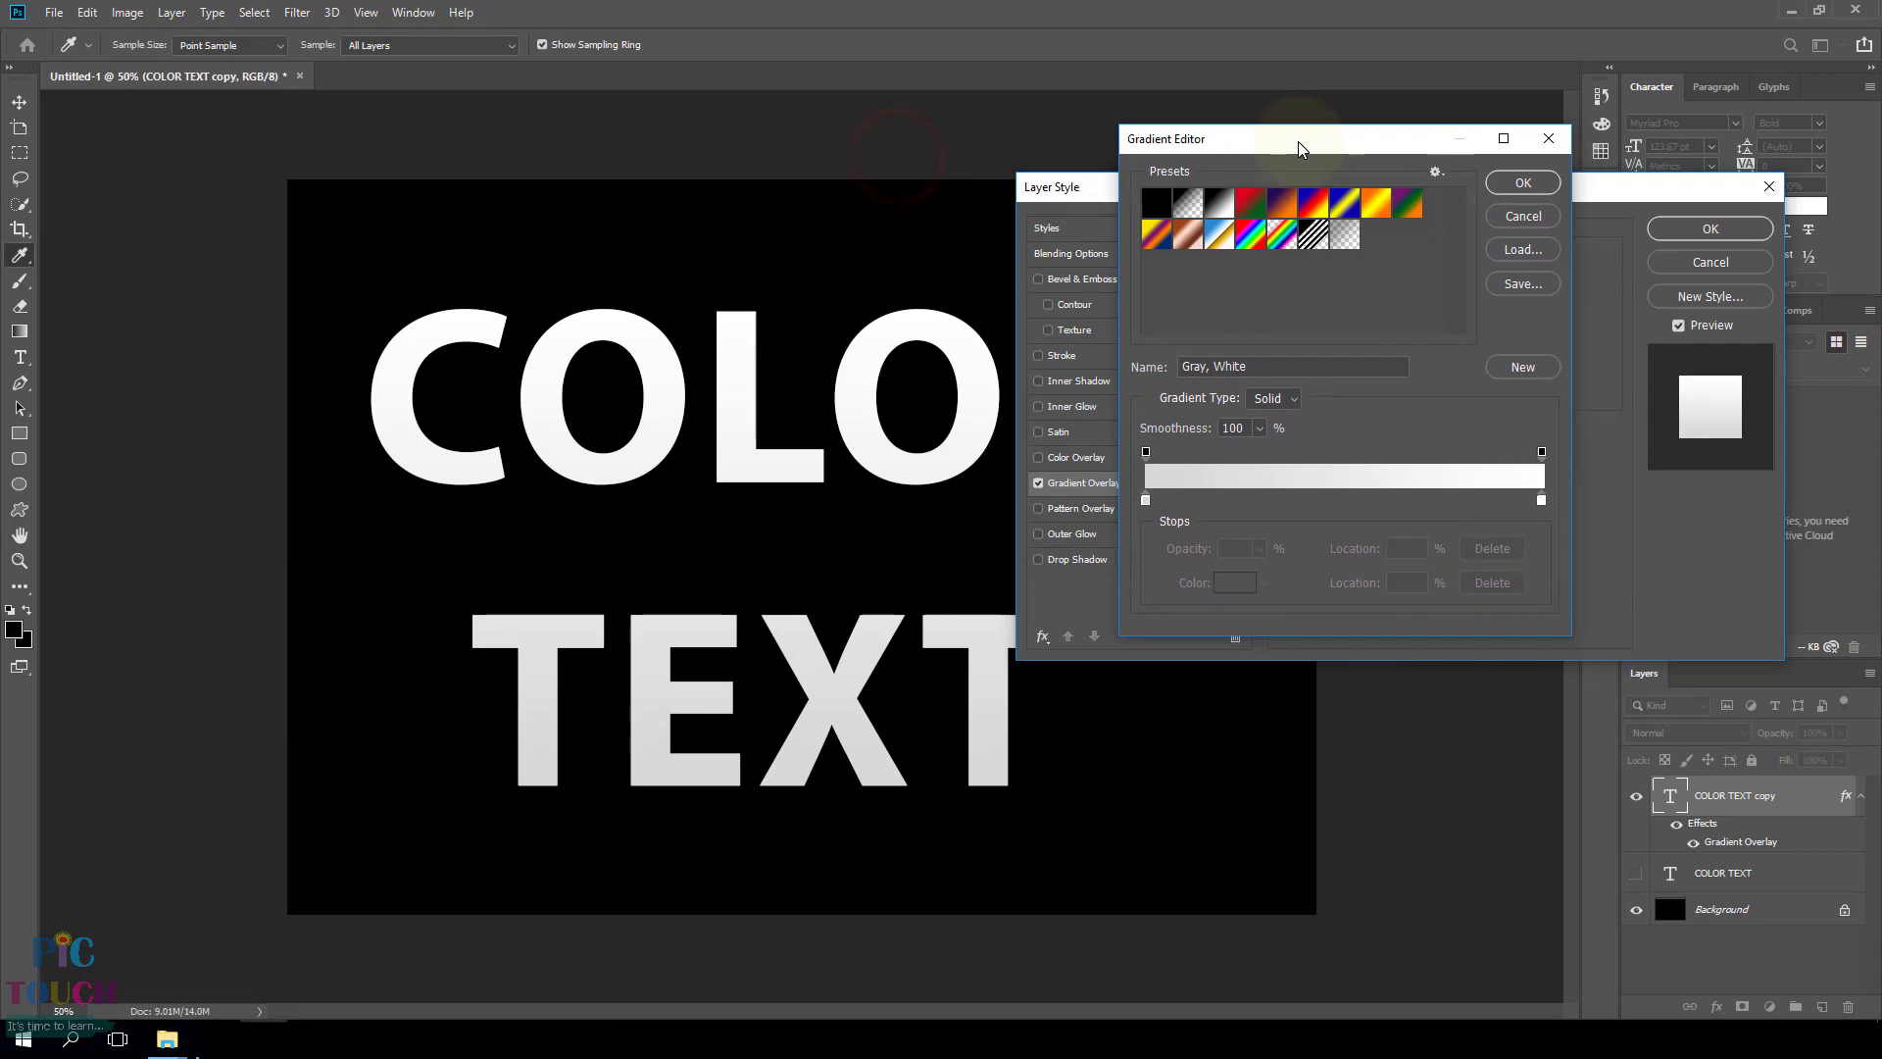
double_click(1147, 502)
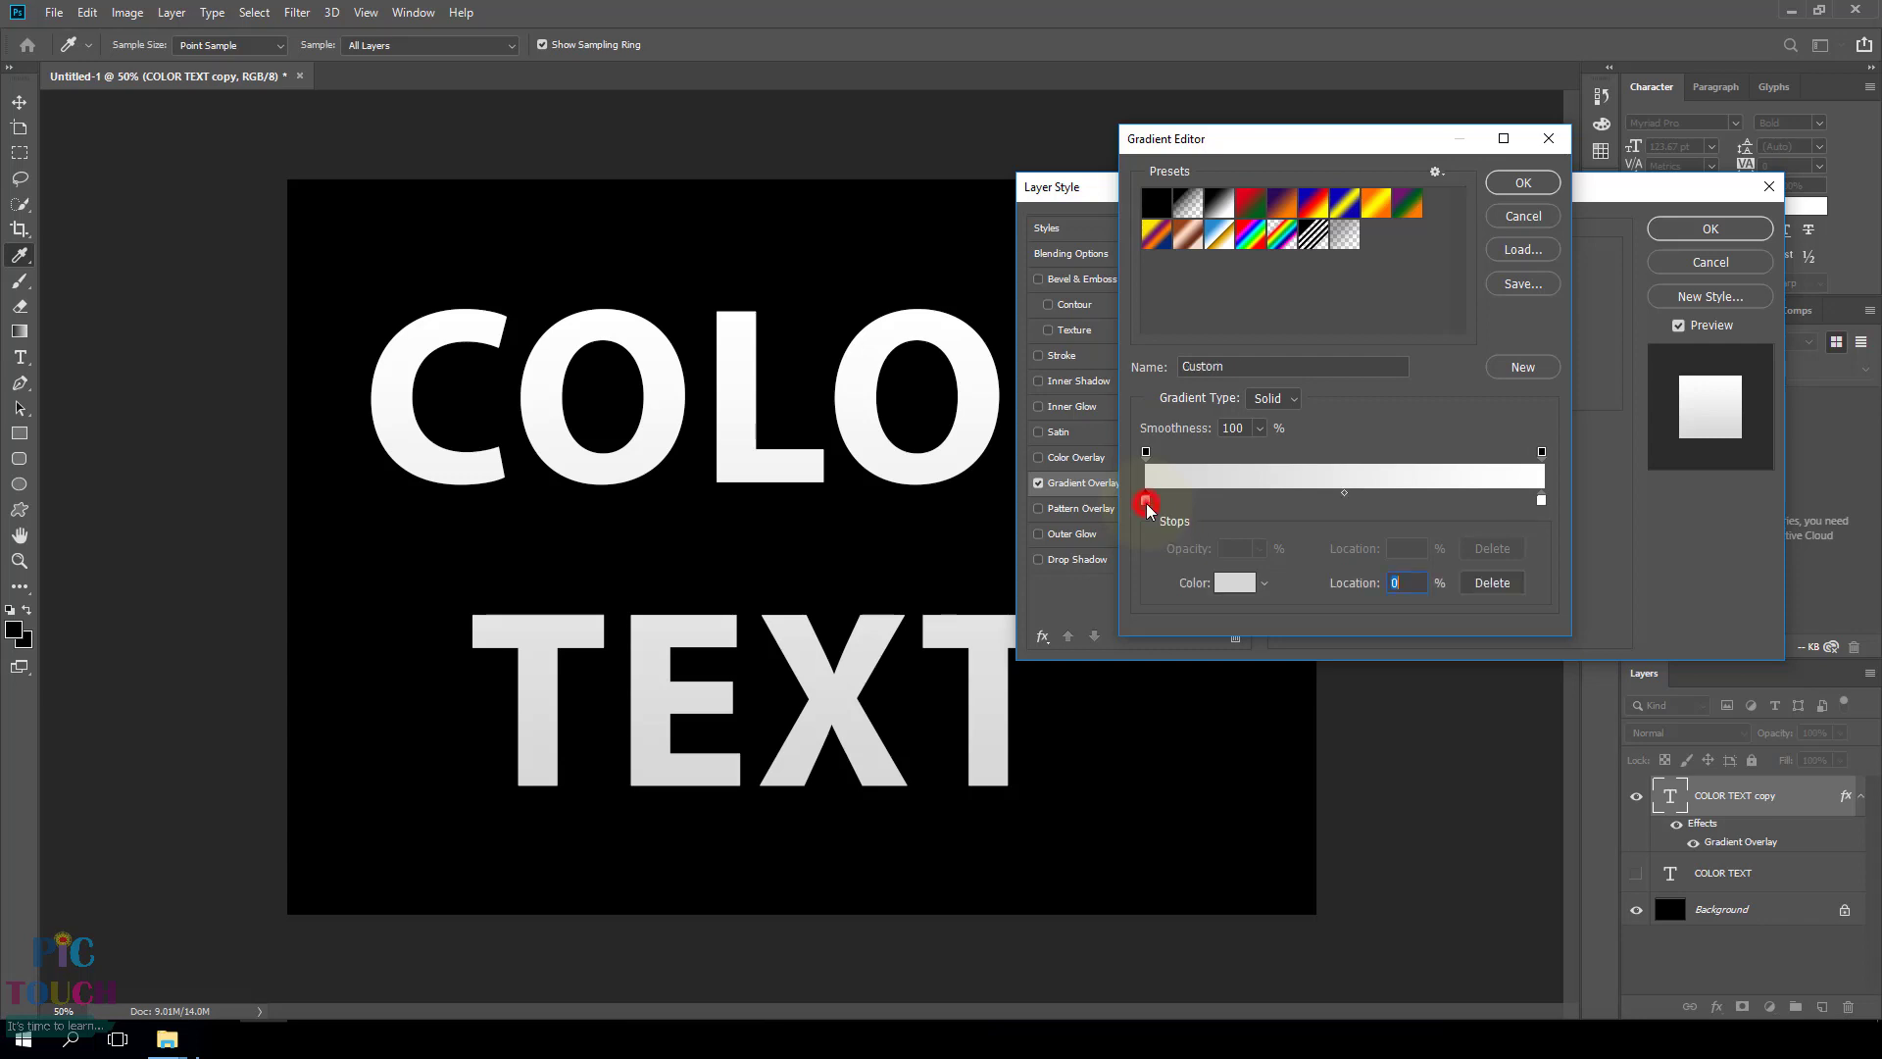
type("242424")
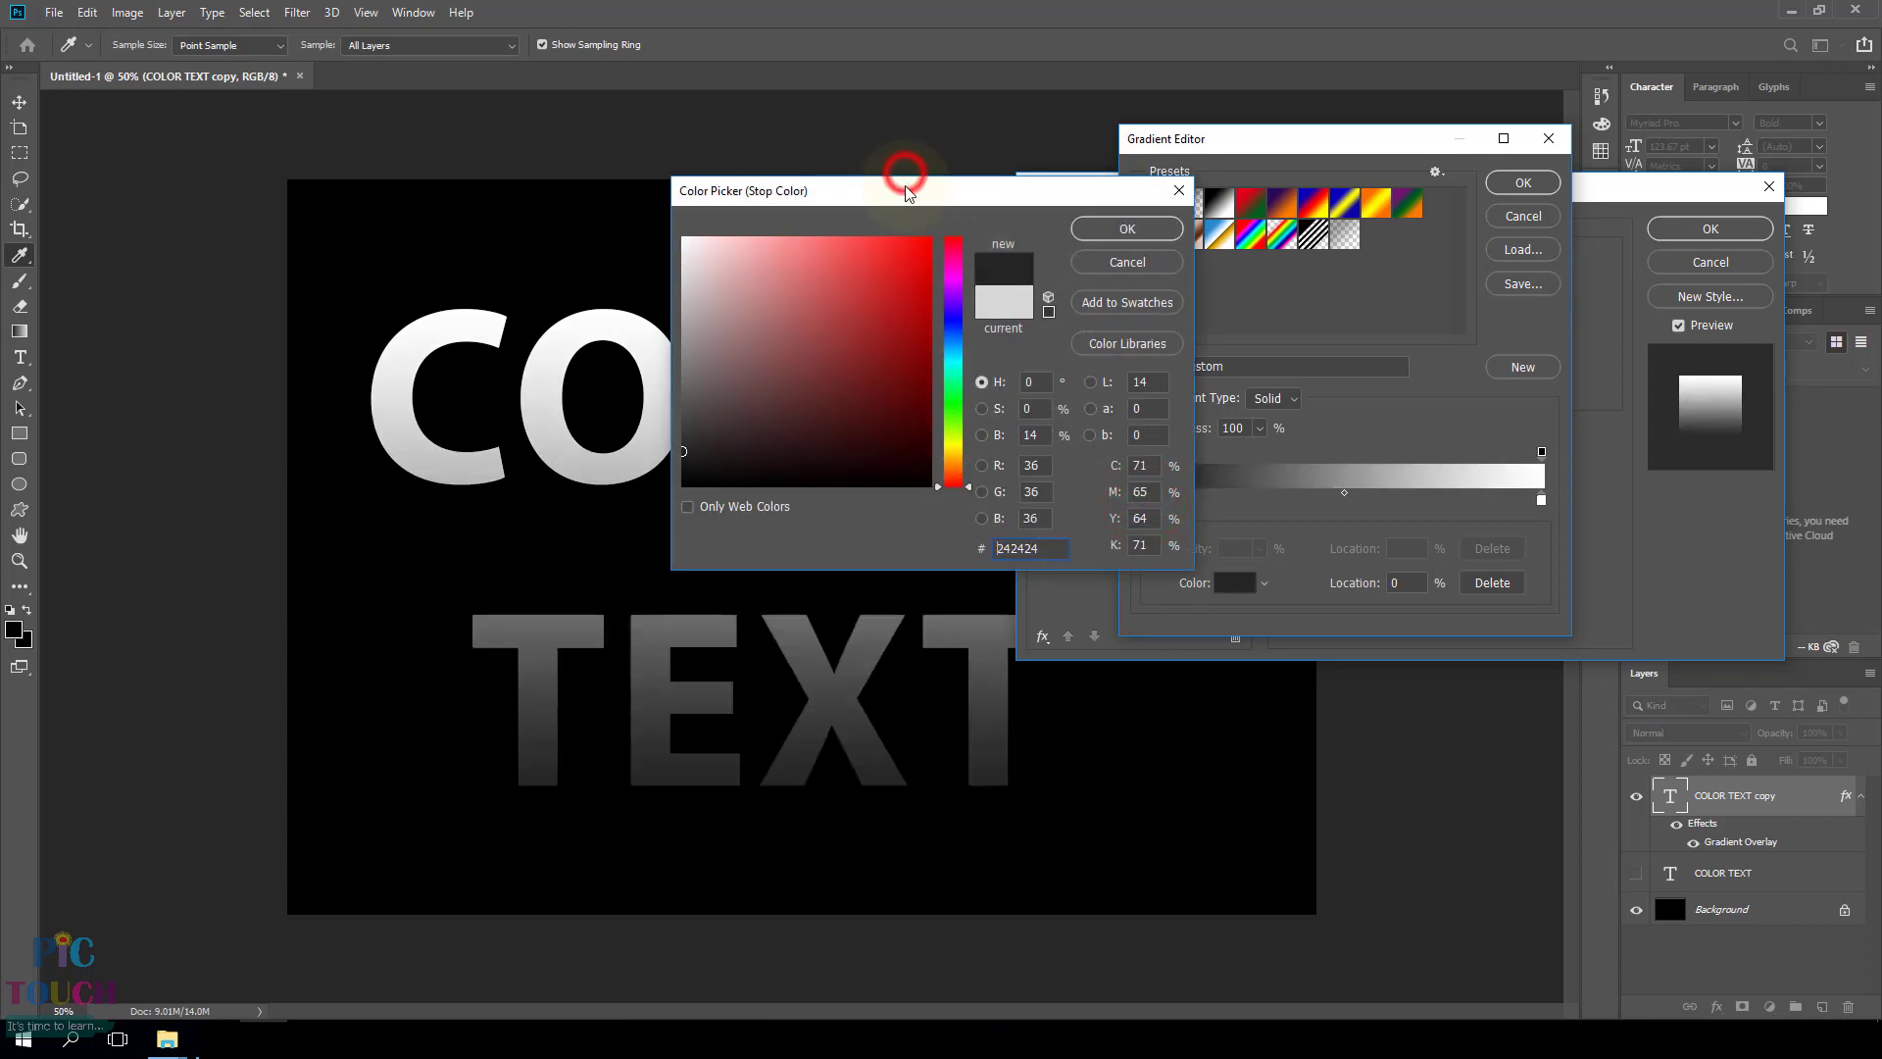
left_click_drag(906, 183, 1028, 213)
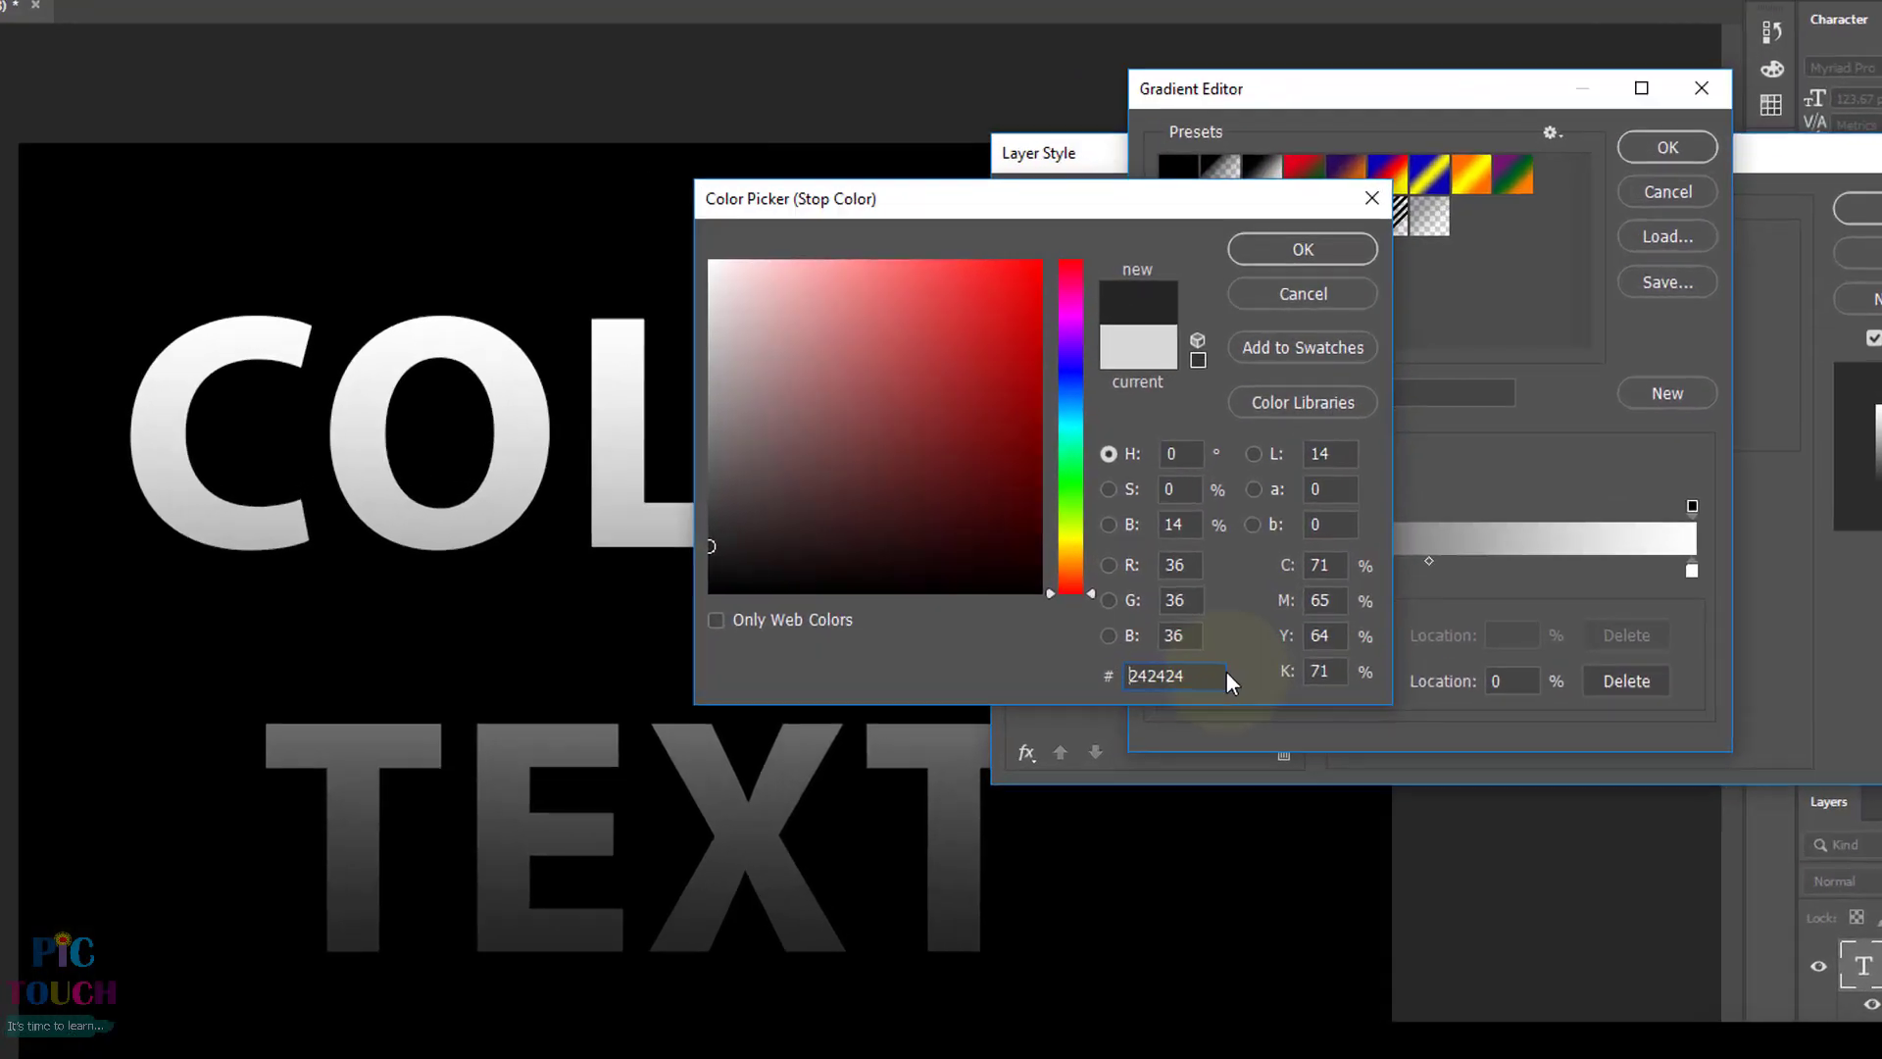
double_click(1180, 577)
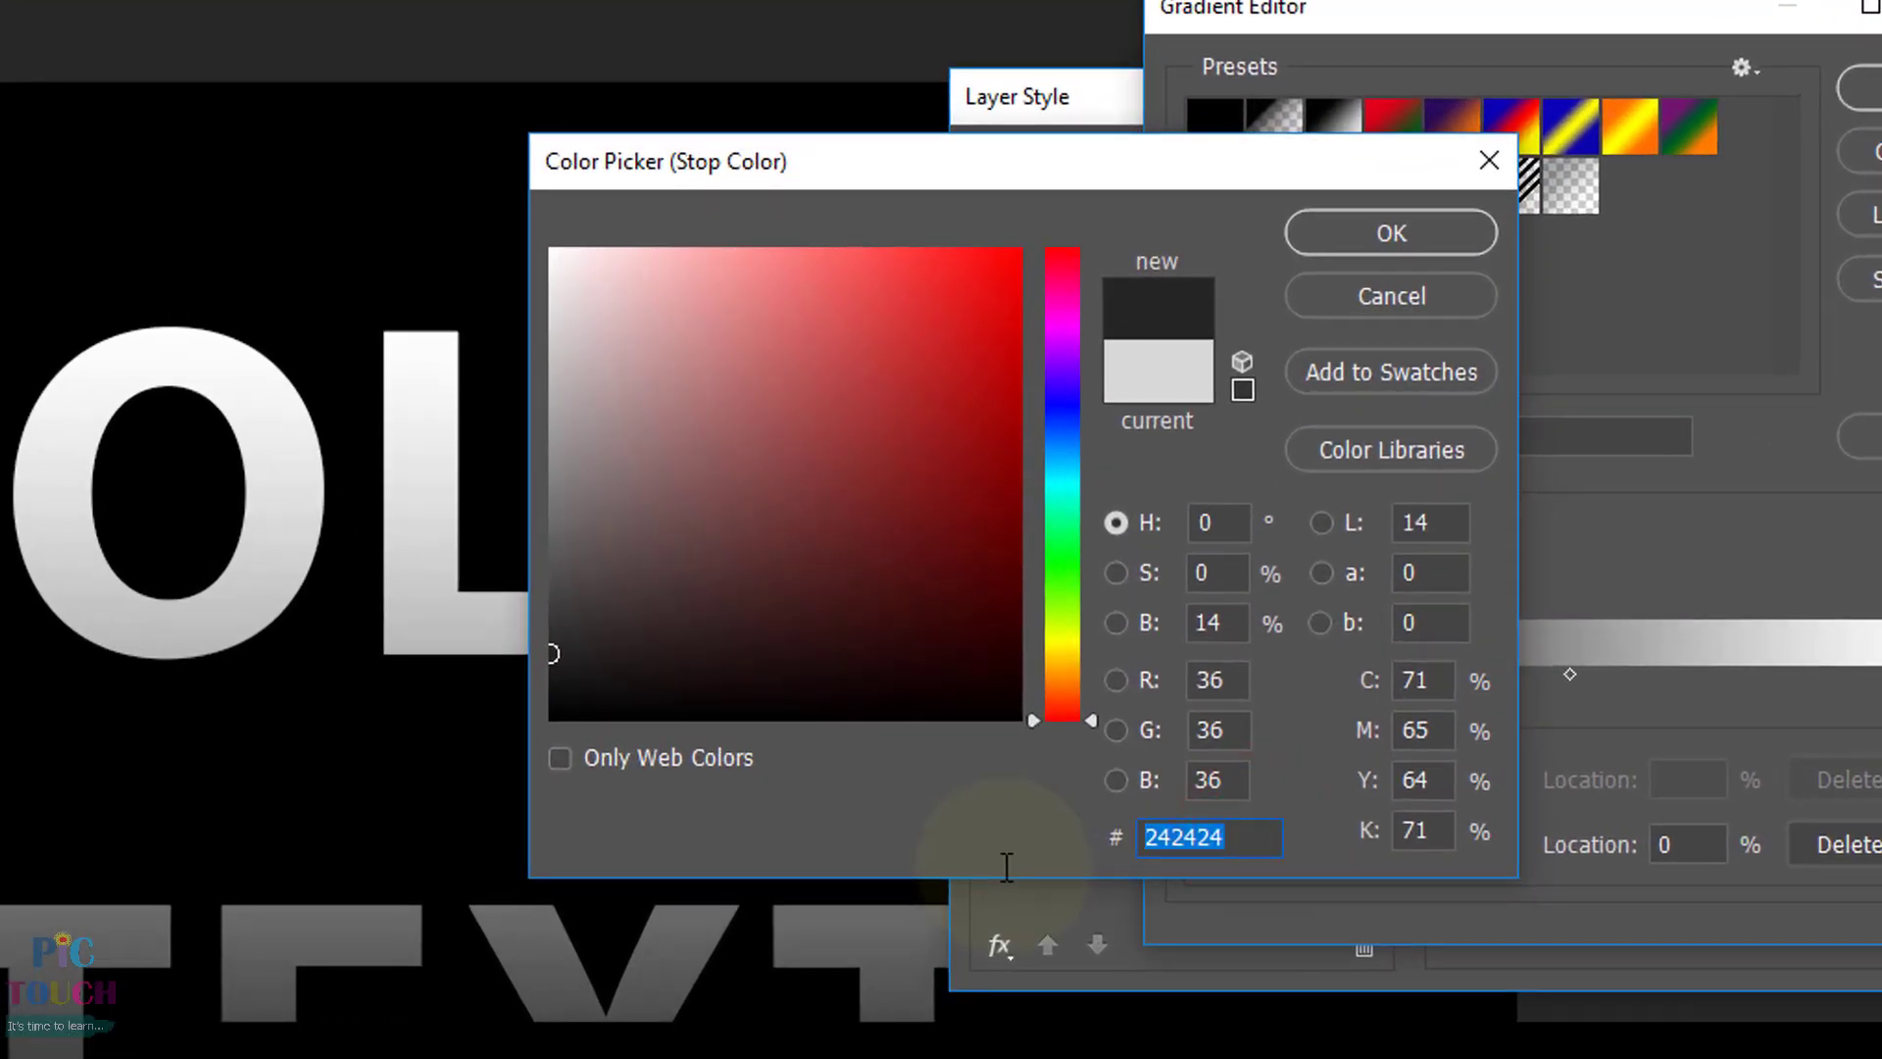
type("F")
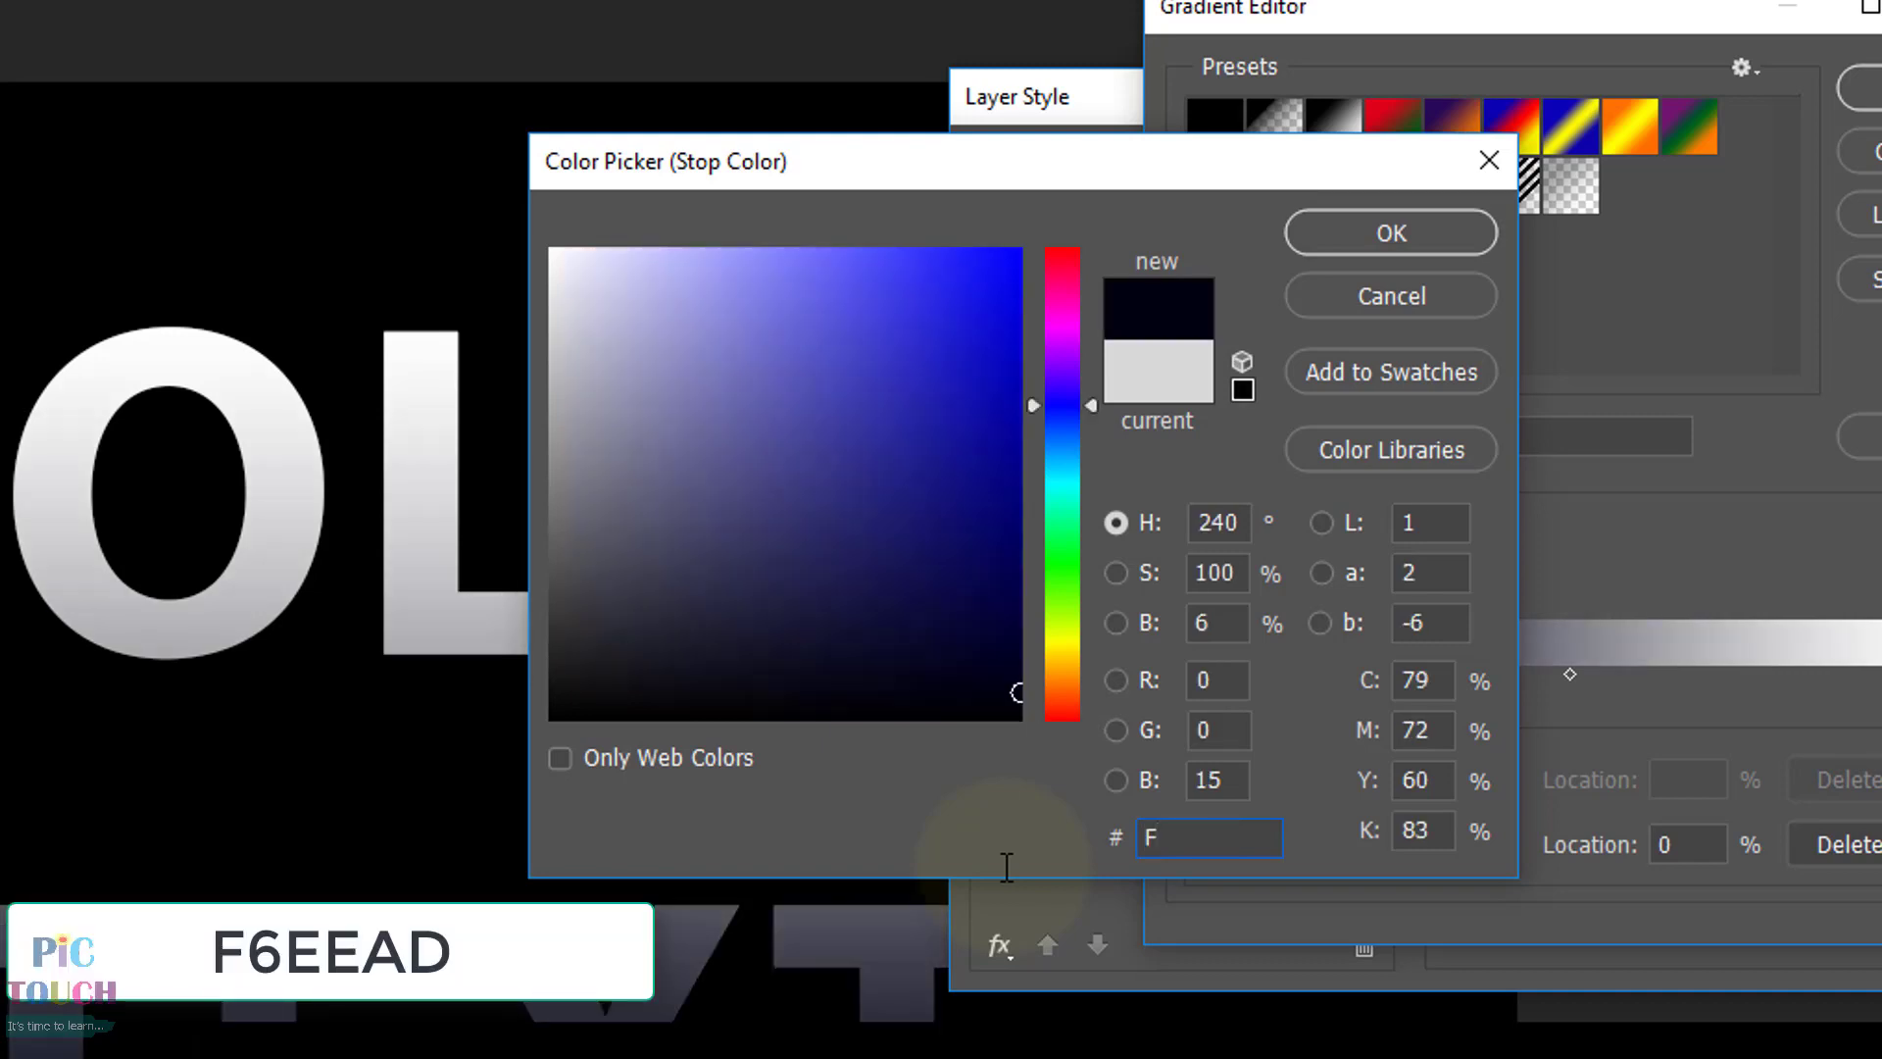
type("6EE")
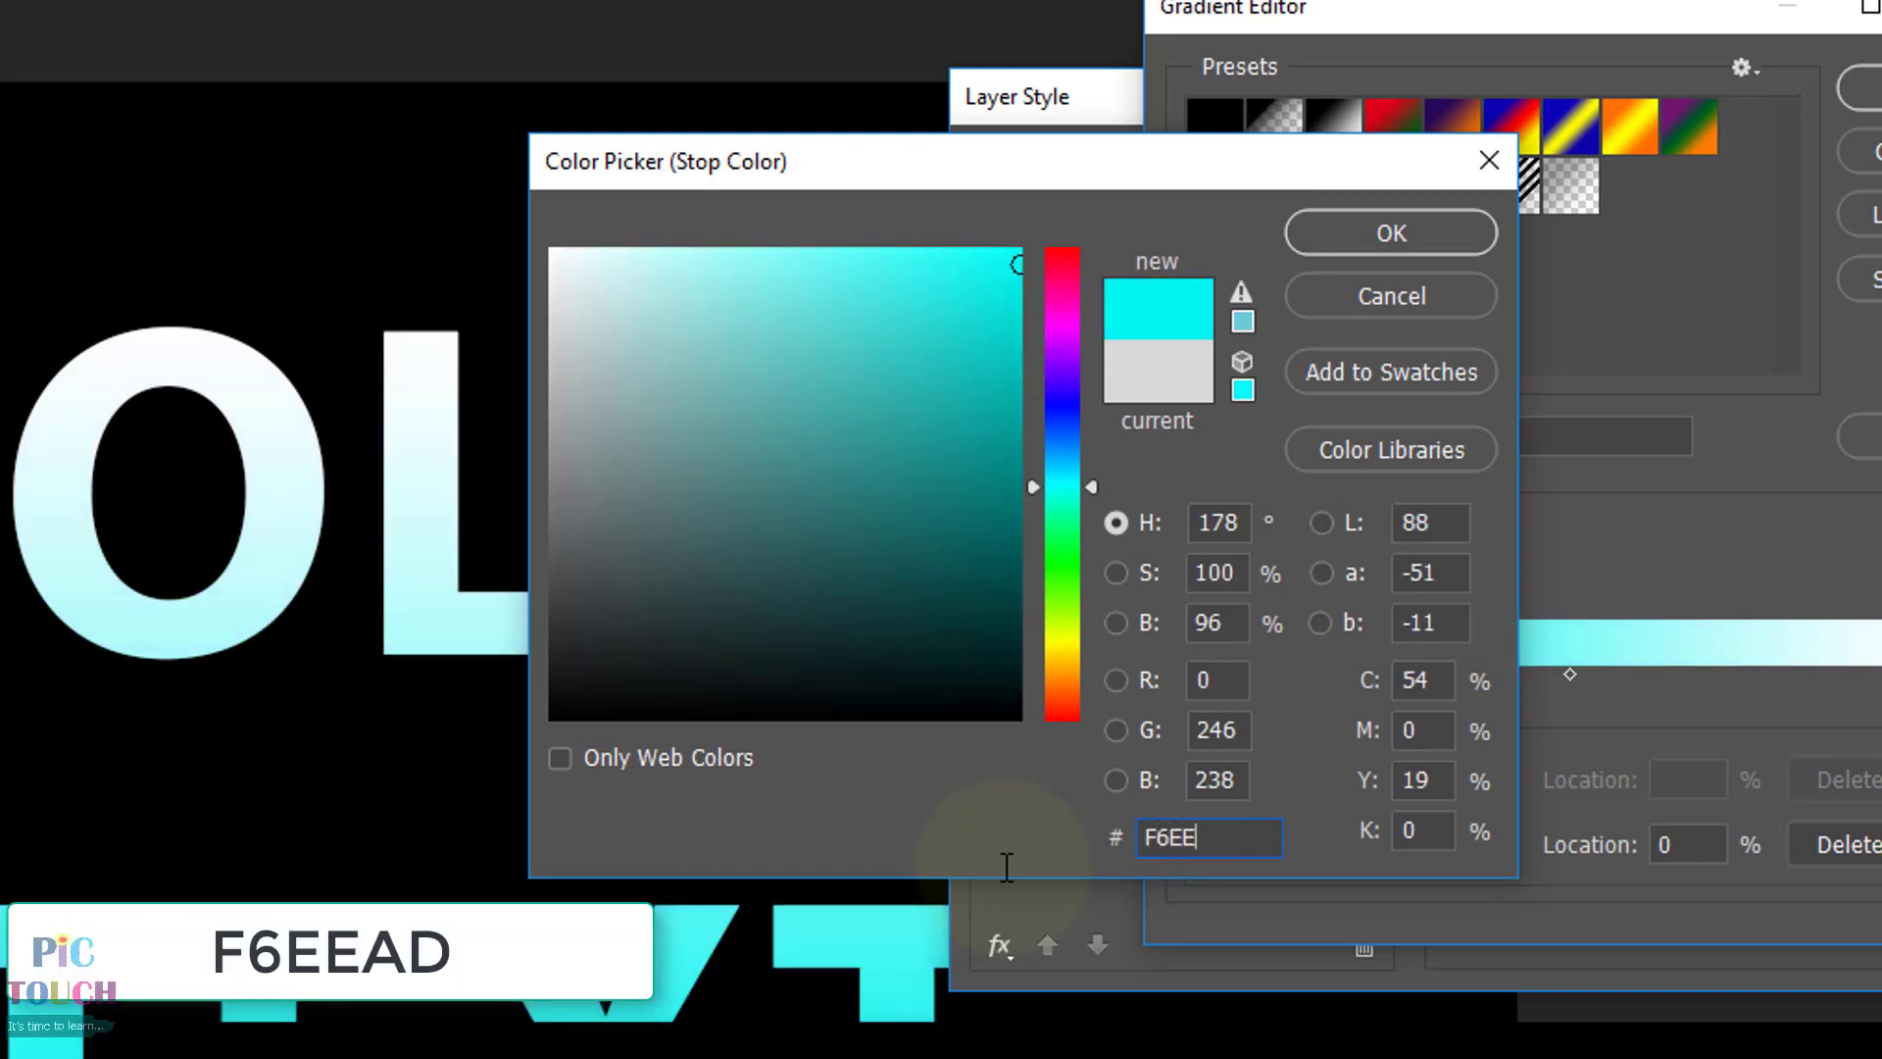
type("A")
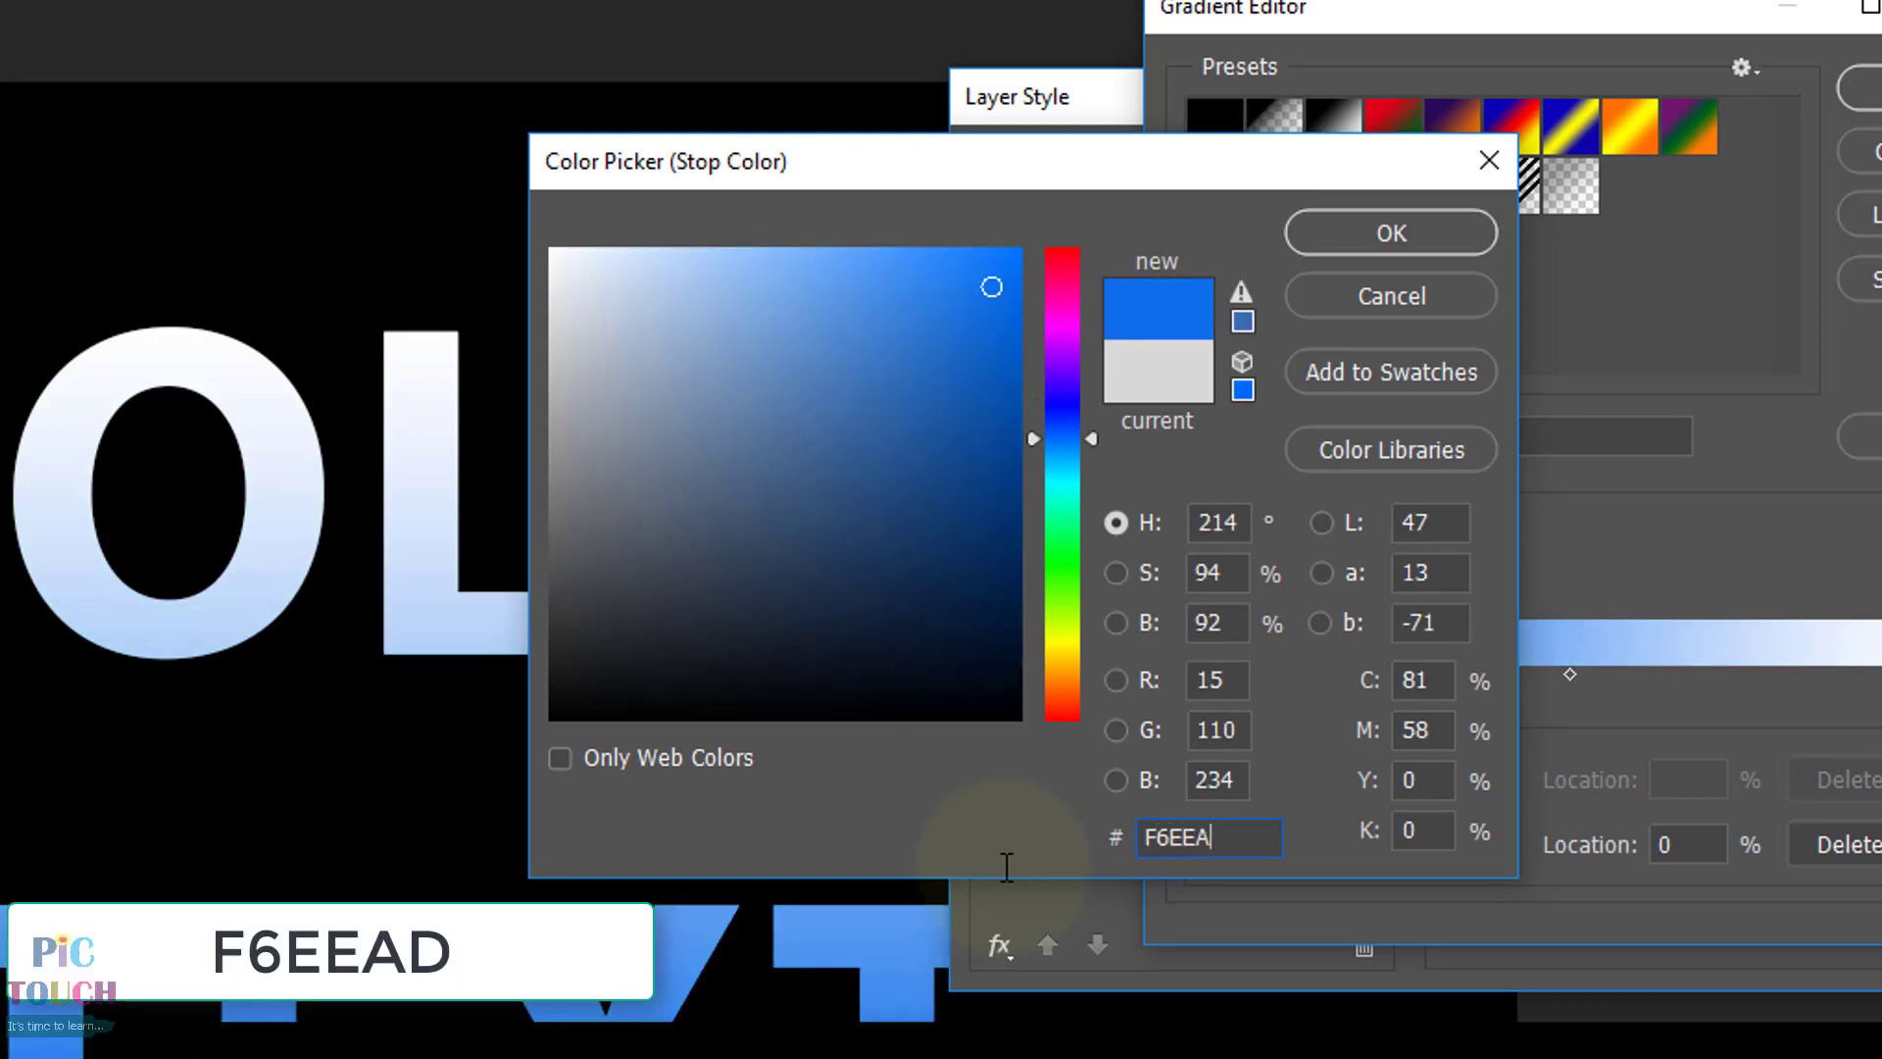
type("D")
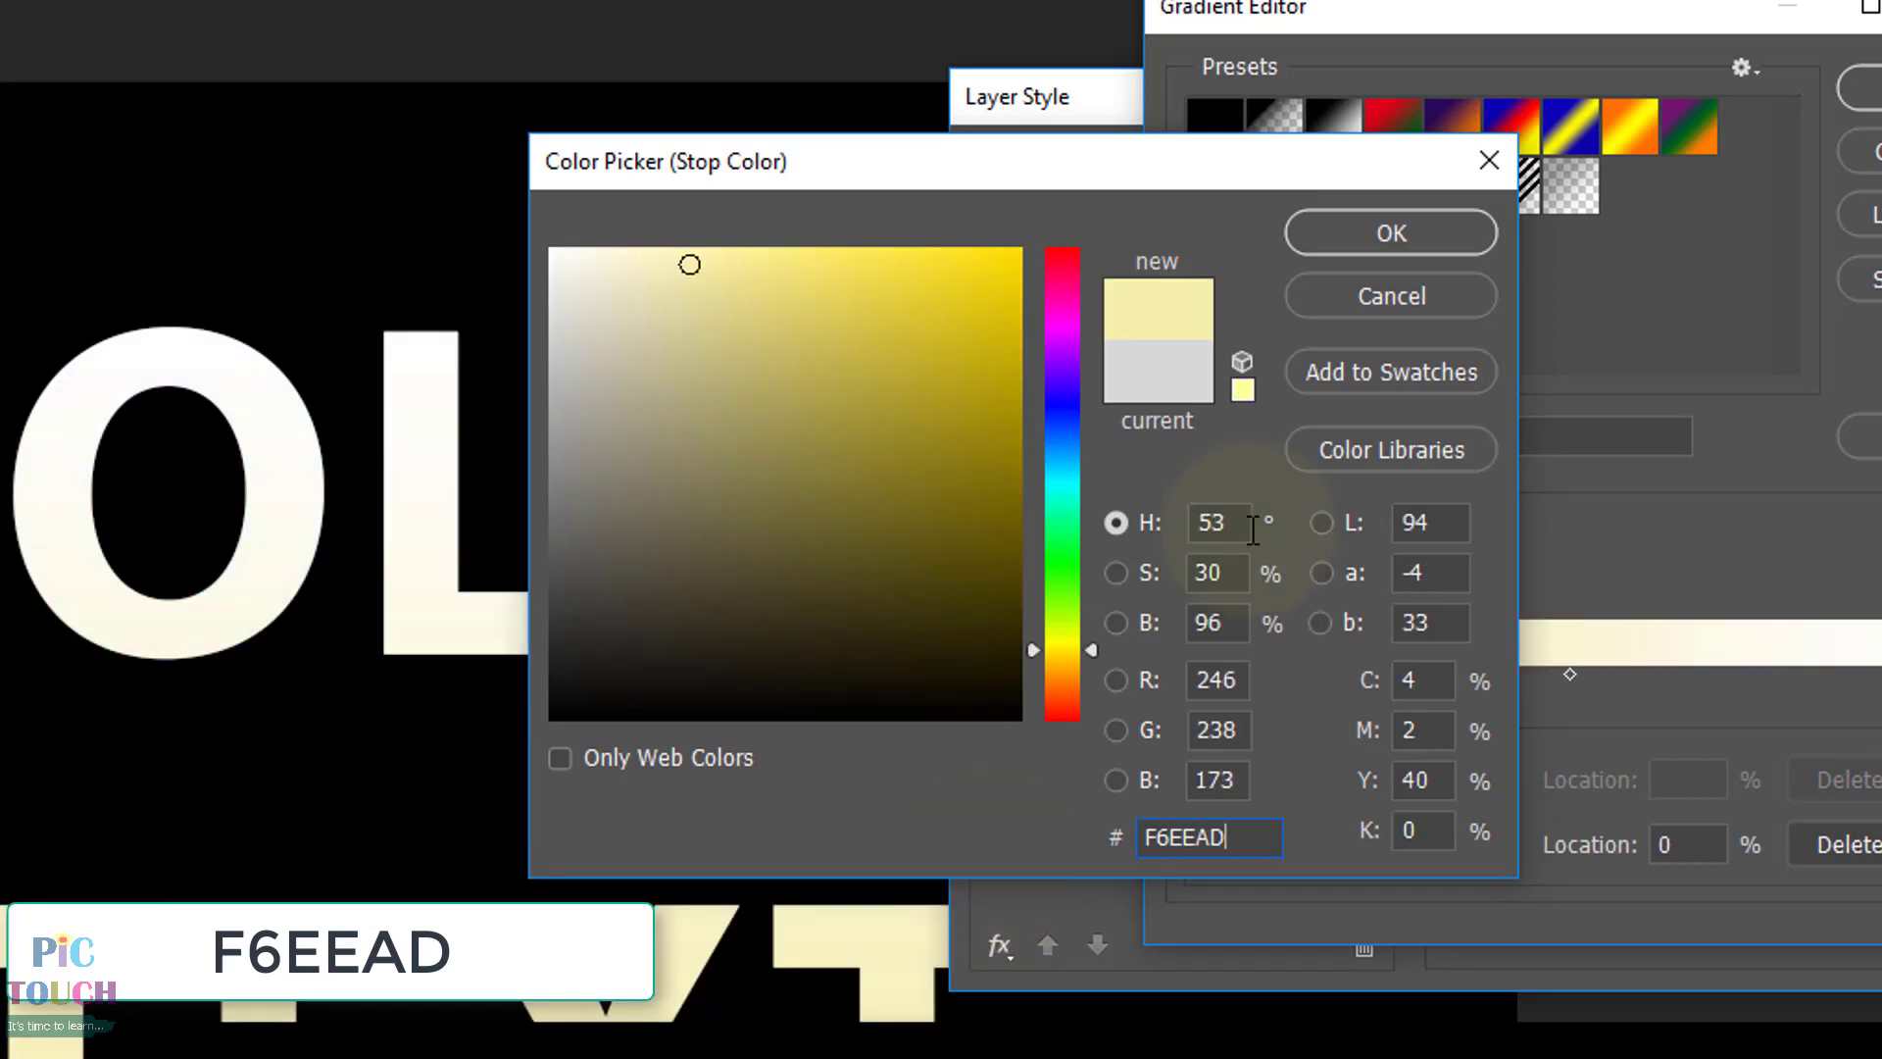
left_click(1392, 233)
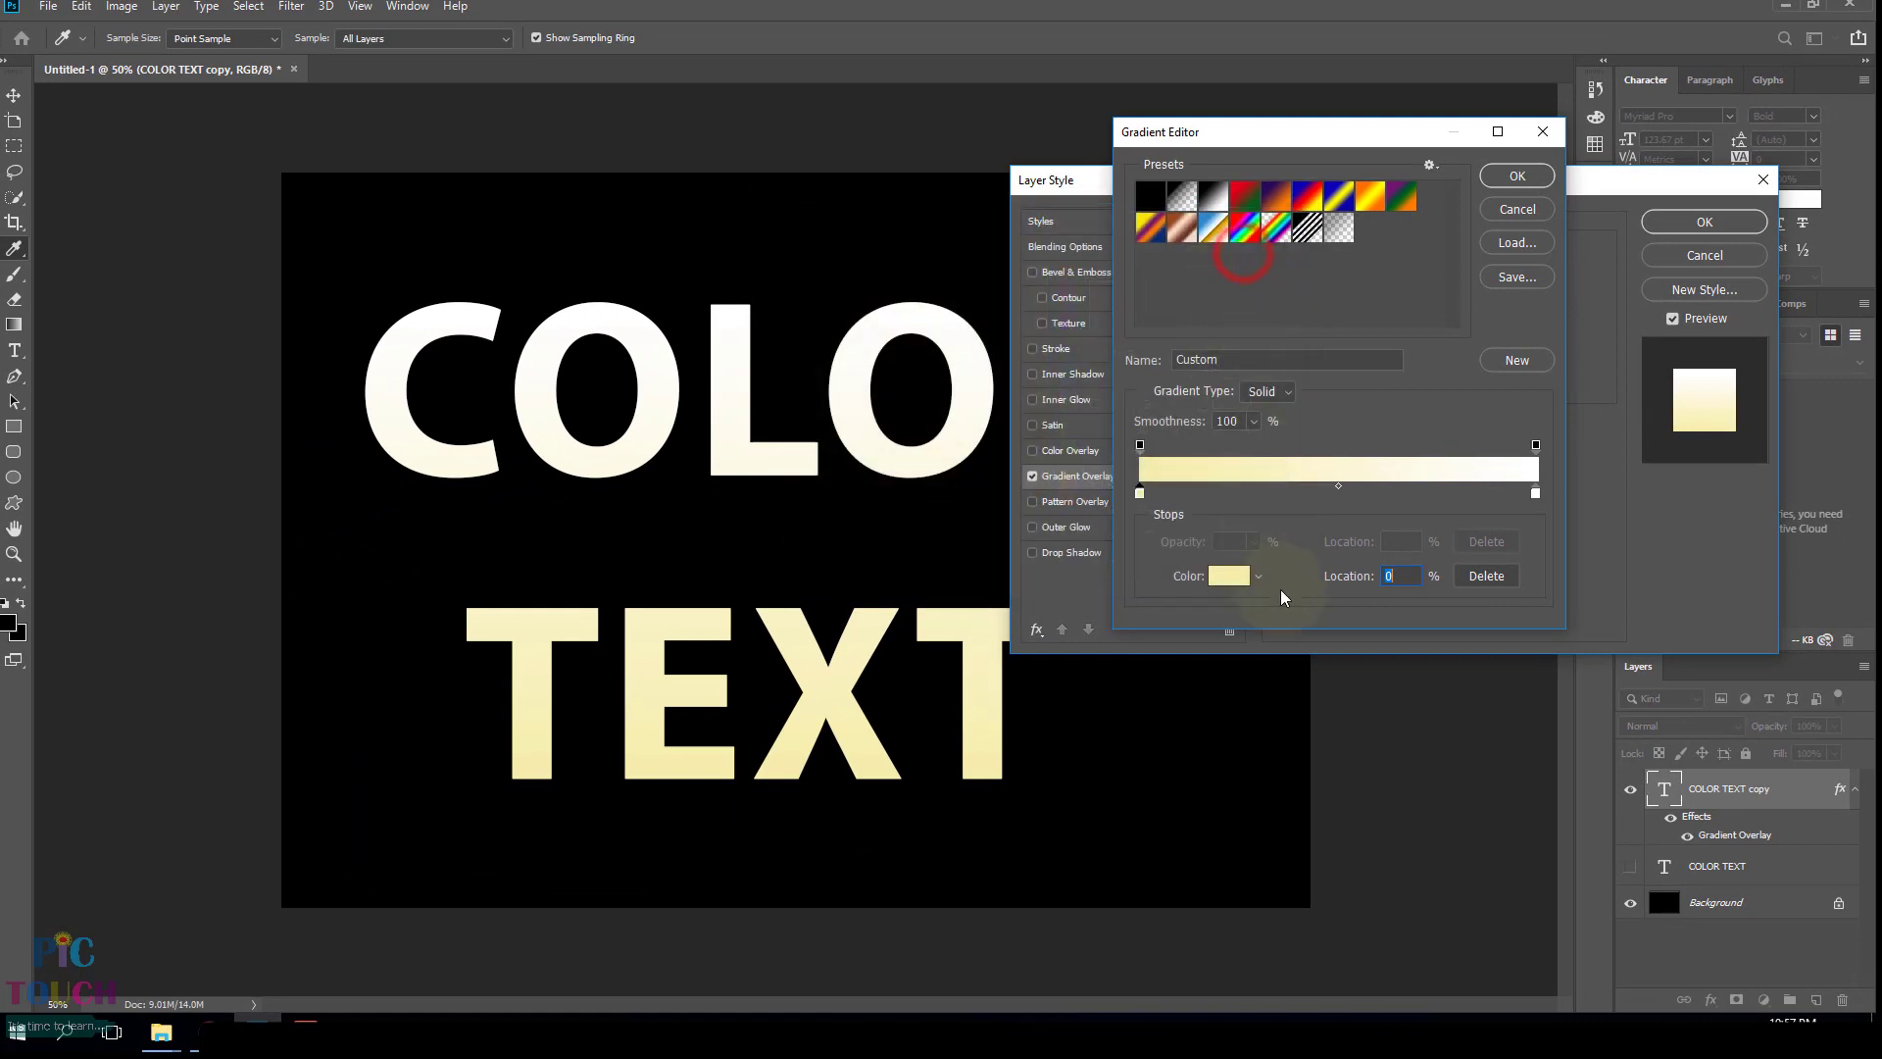
- Set the gradient's color stop at location 100% to E1AE51
double_click(1536, 493)
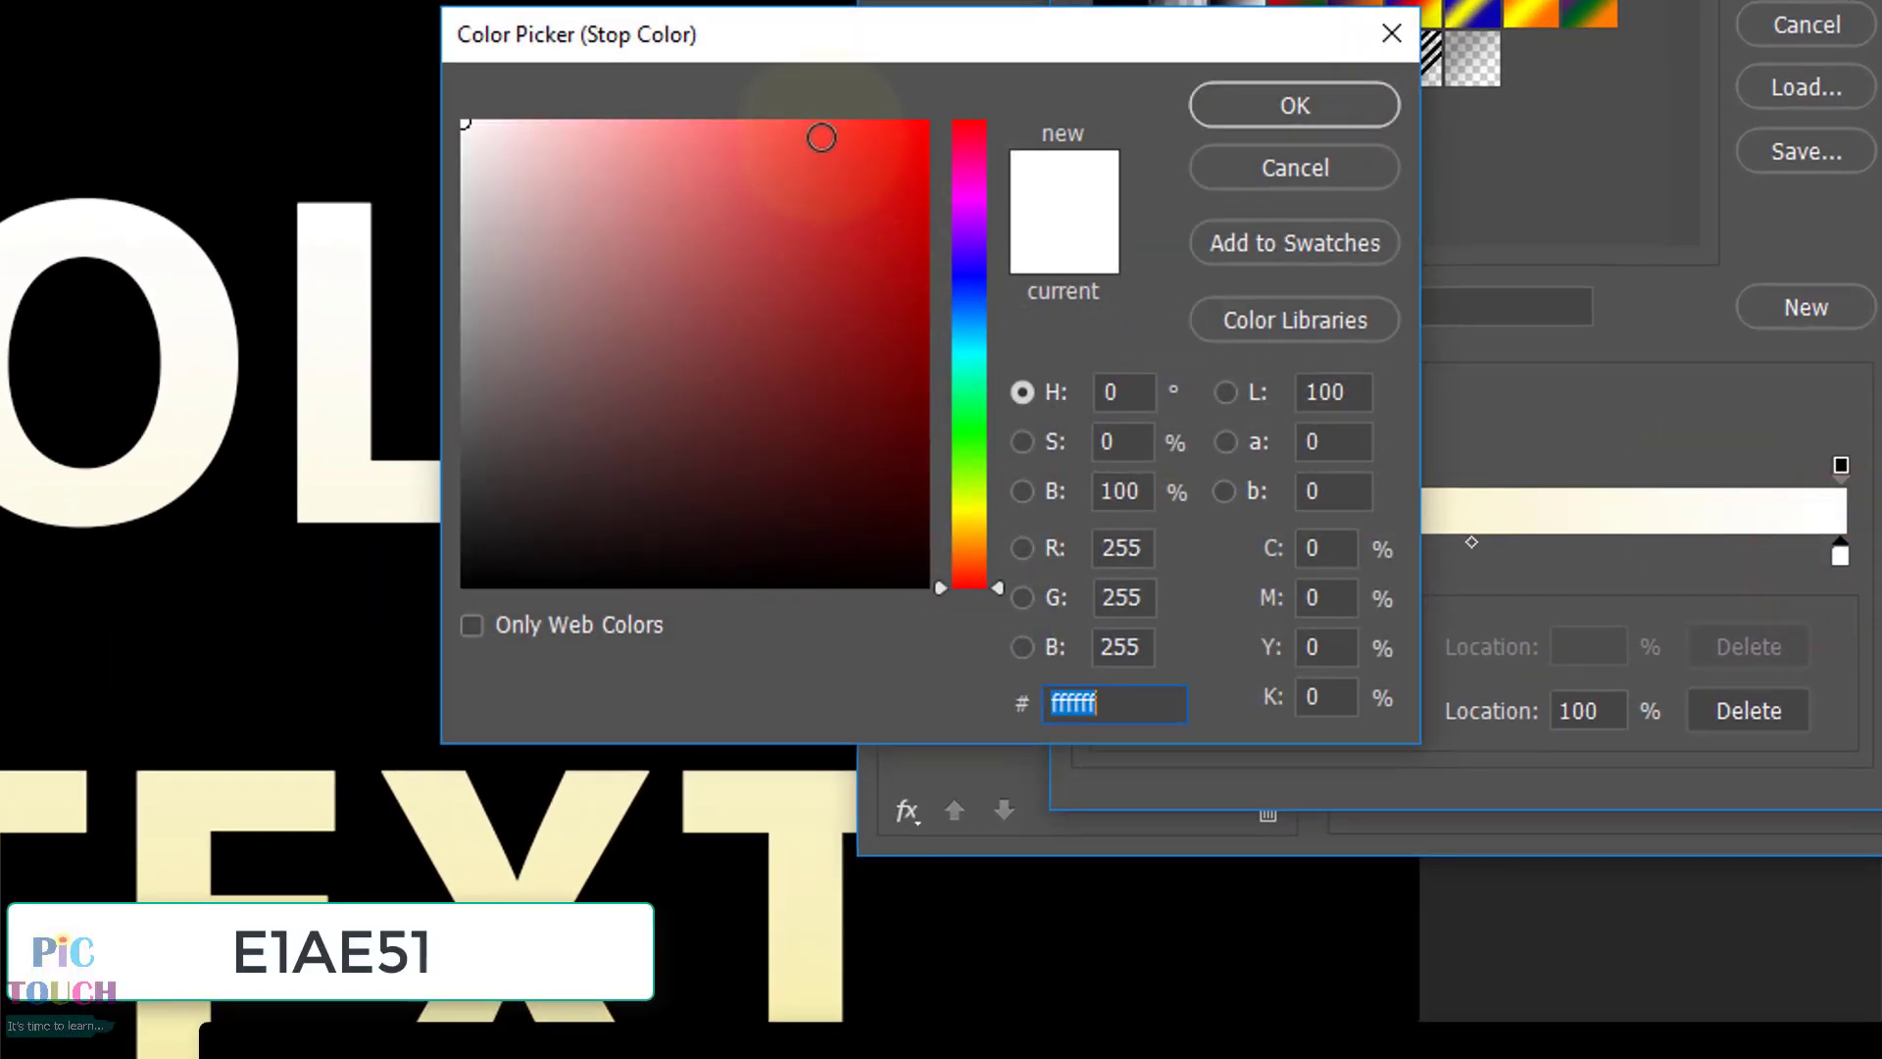
left_click_drag(819, 45, 817, 195)
left_click(1135, 845)
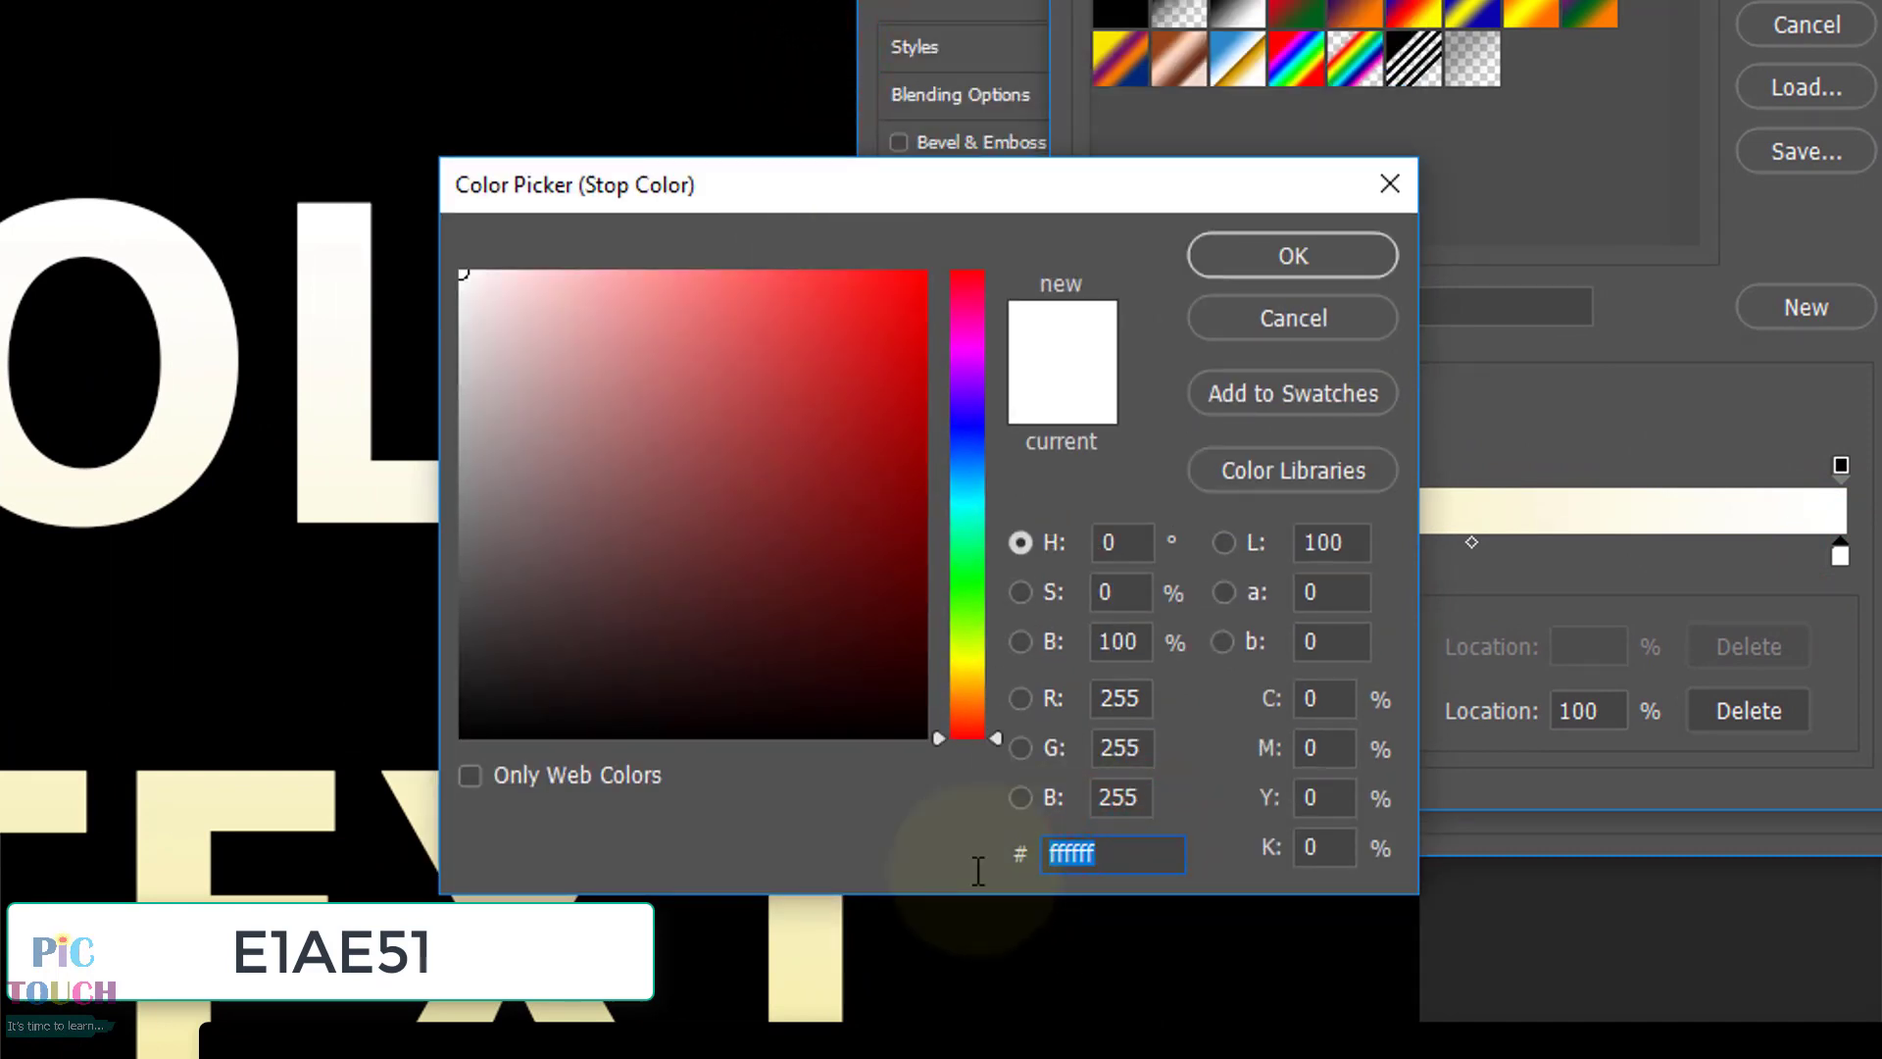
type("E1")
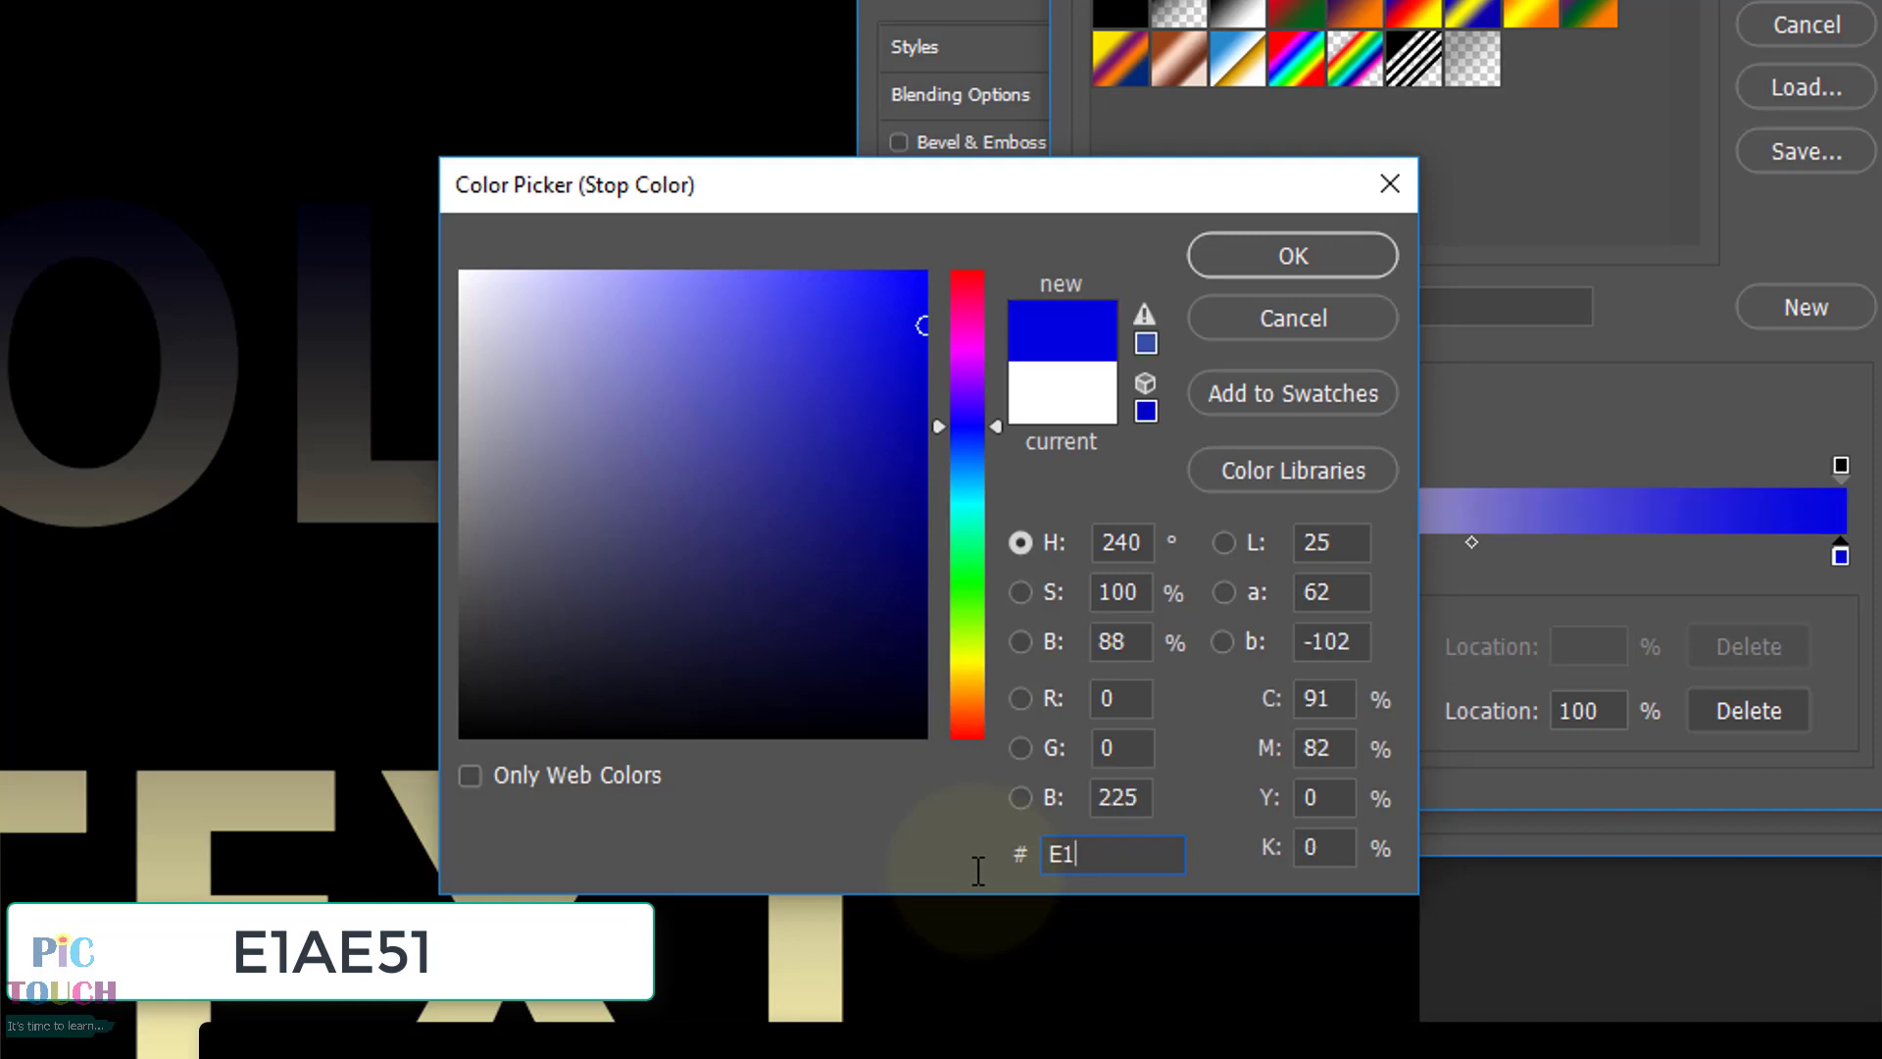
type("AE5")
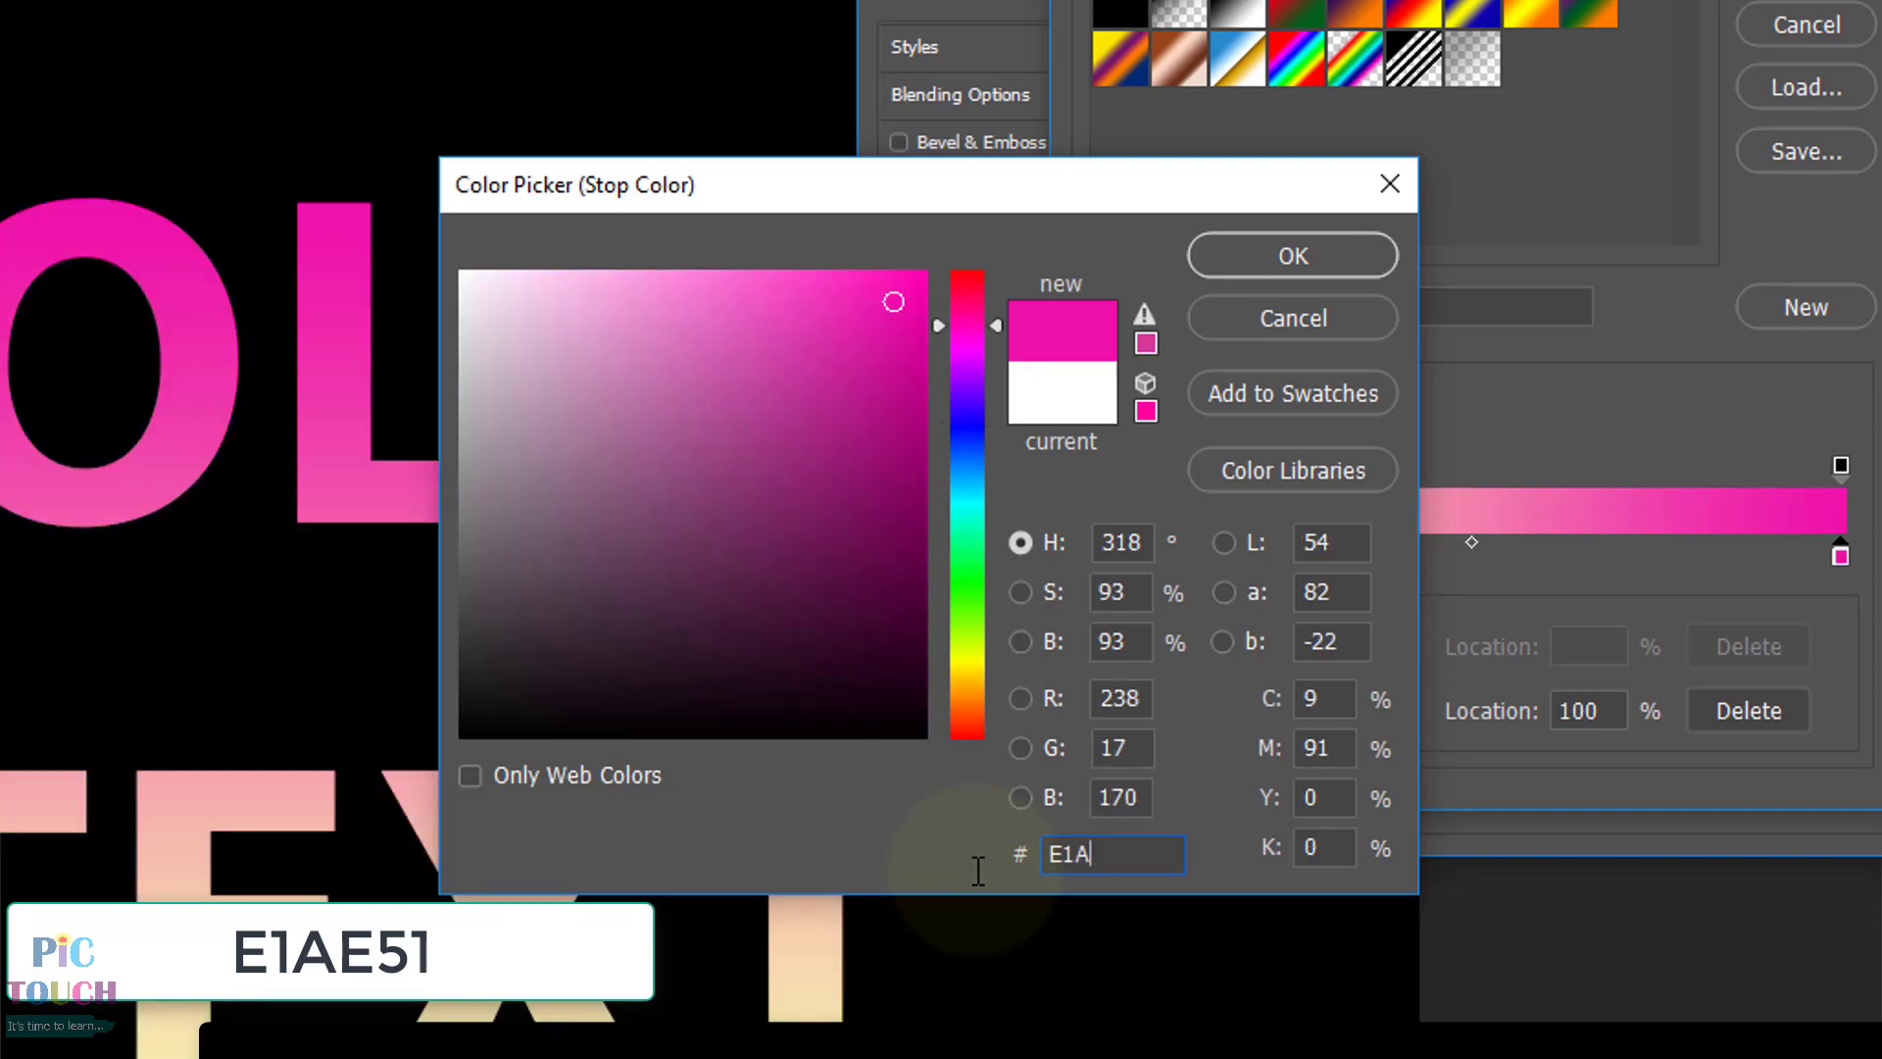
type("1")
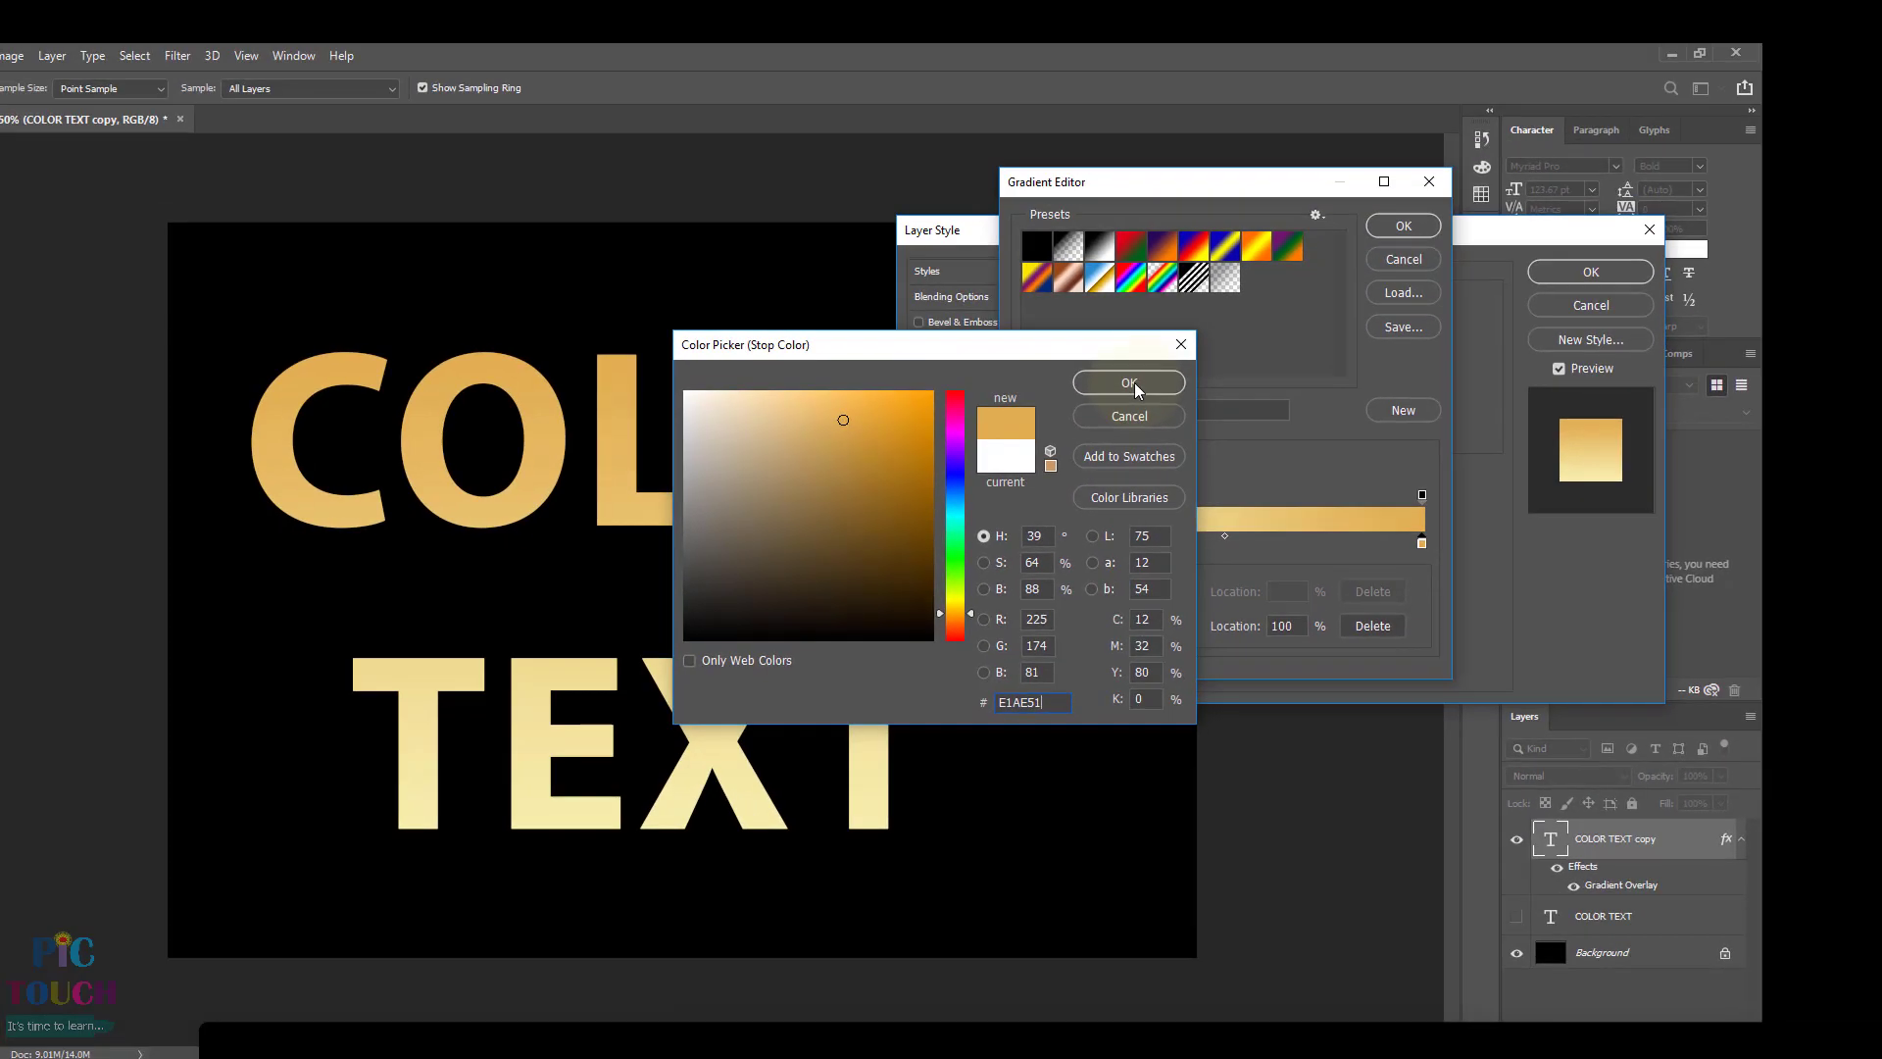
left_click(1129, 382)
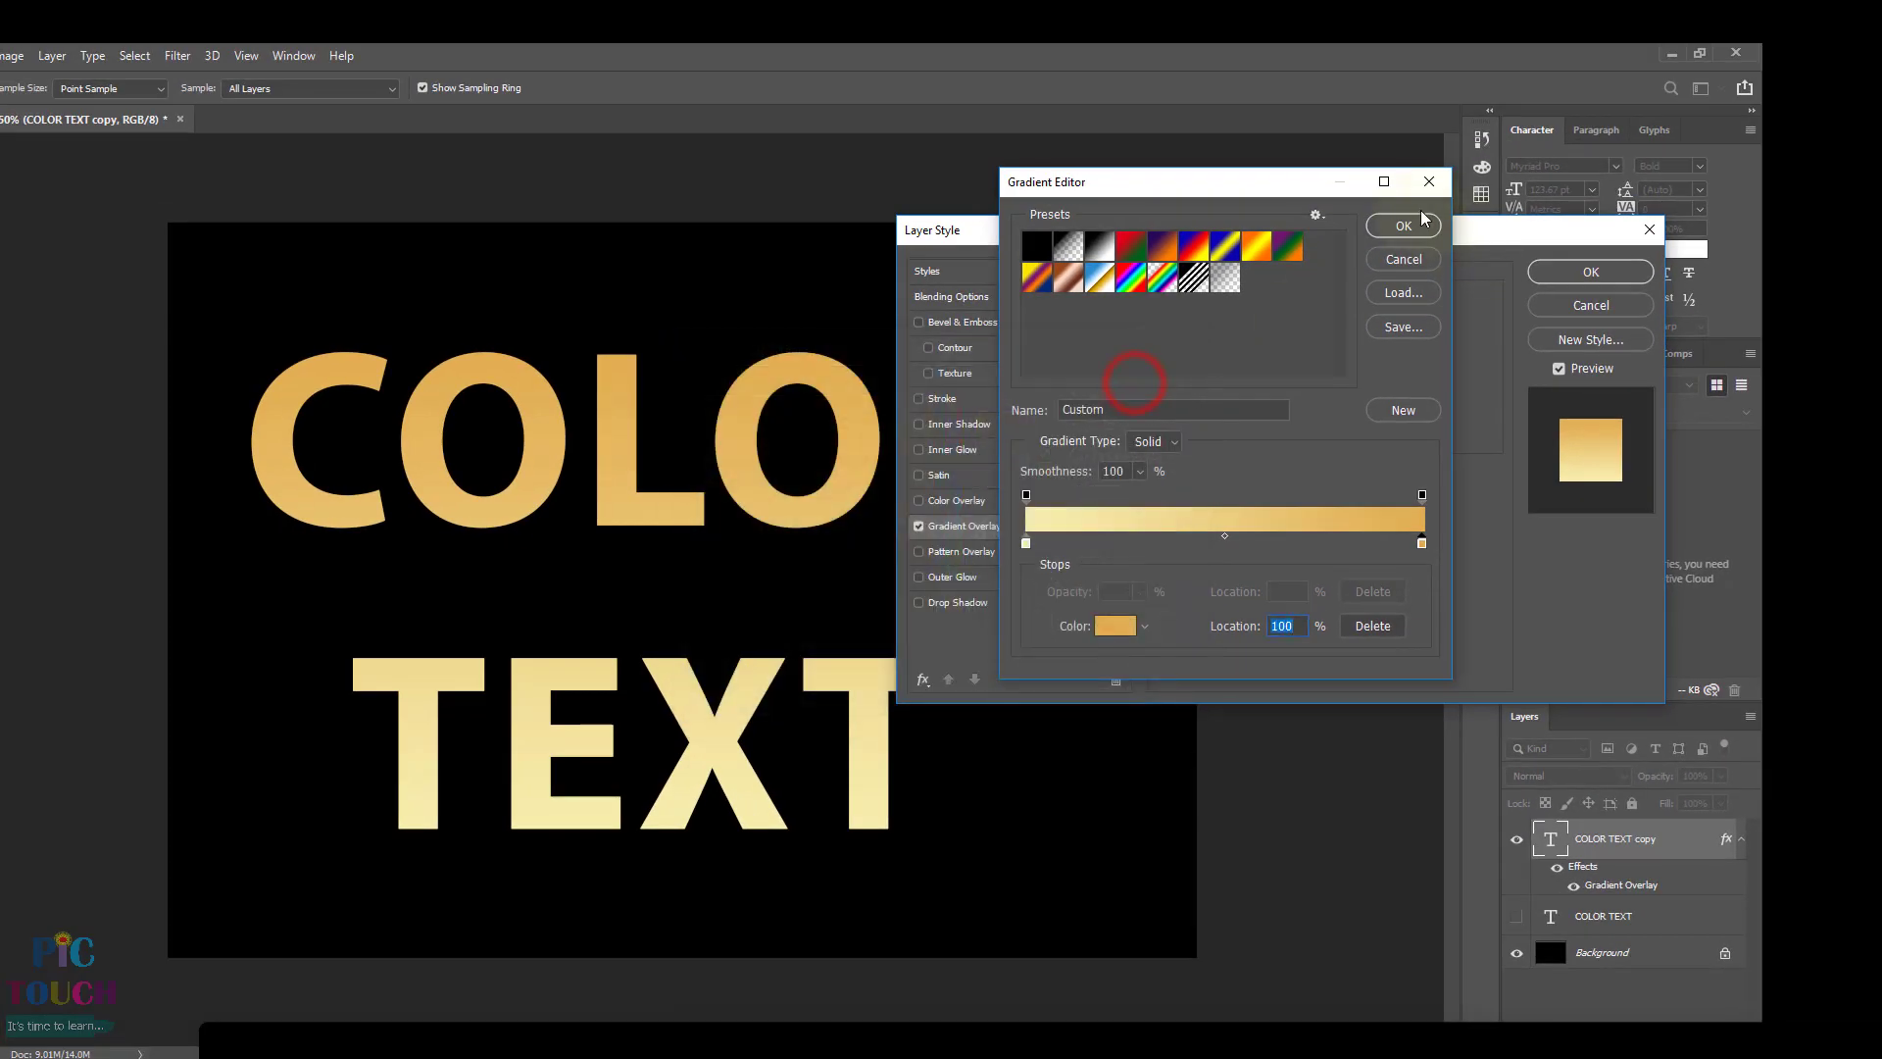
- Name the gradient GOLD TEXT, save it as a new preset and apply it to the overlay
left_click(1182, 411)
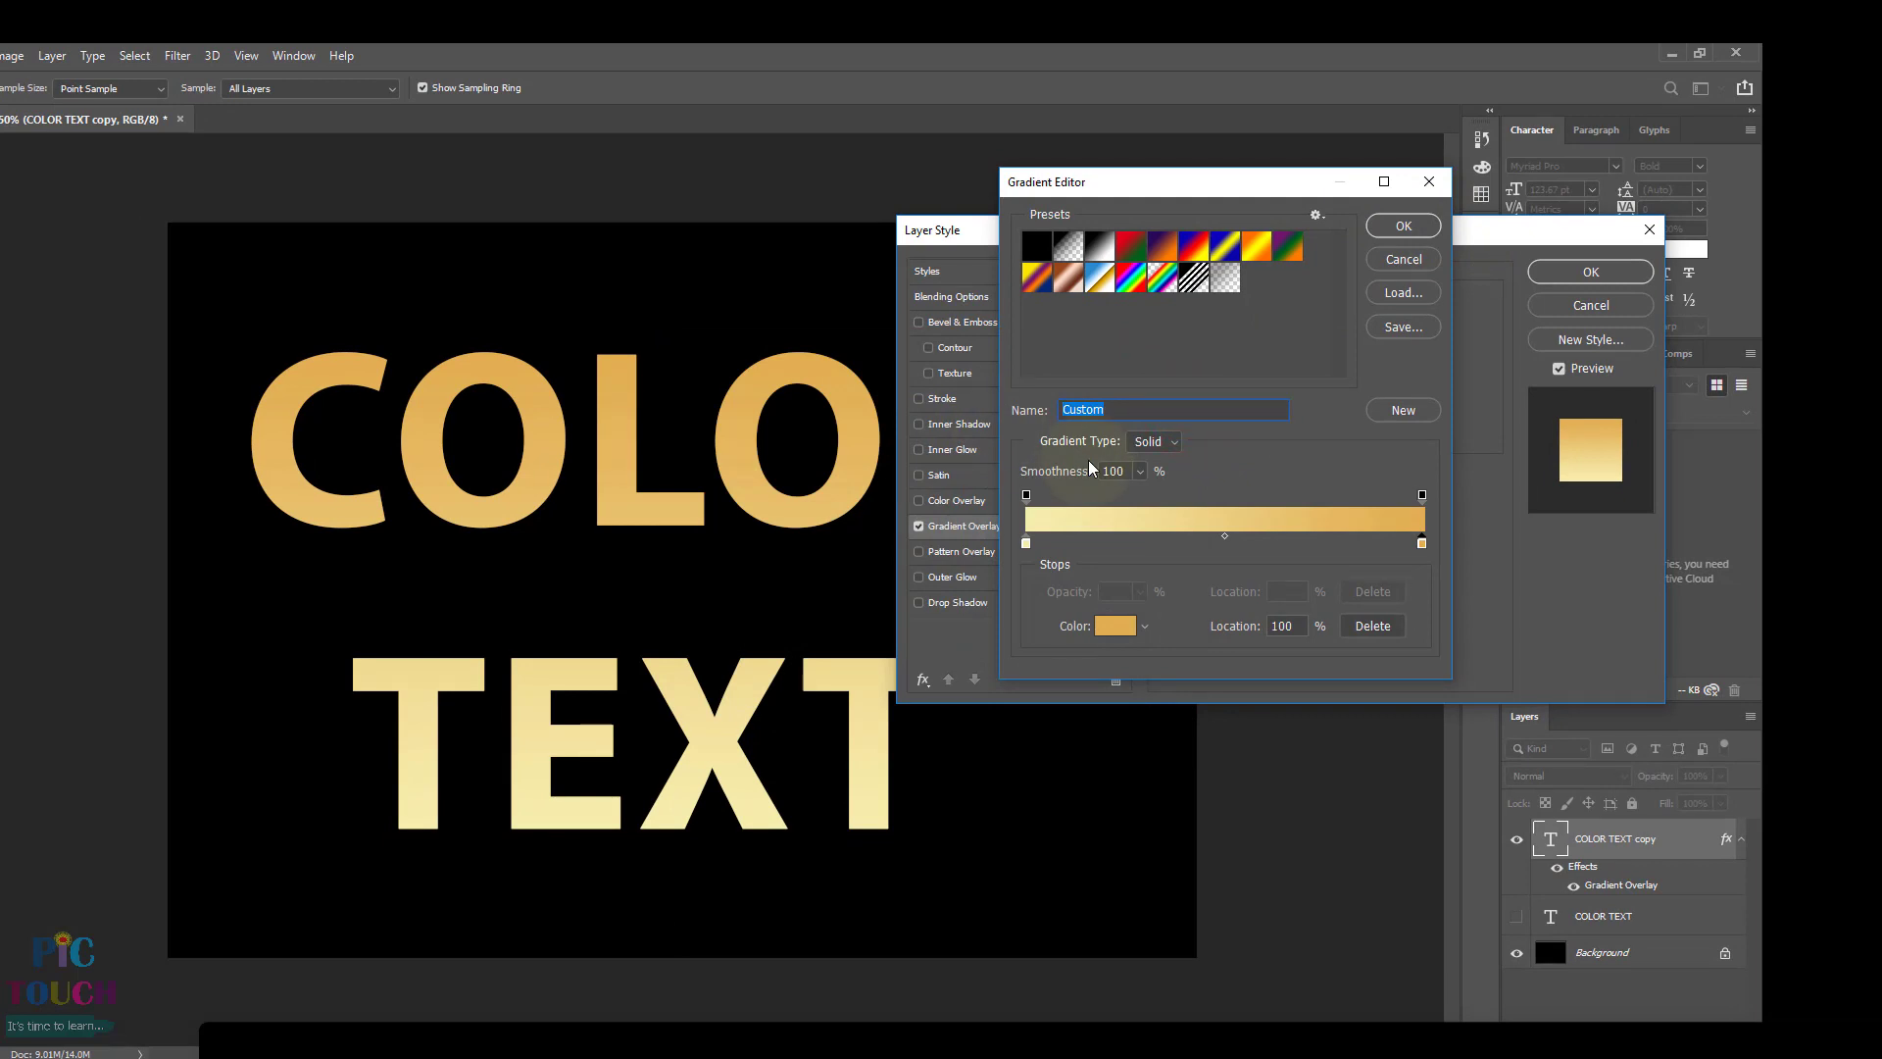
type("GOLD TEXT")
left_click(1409, 412)
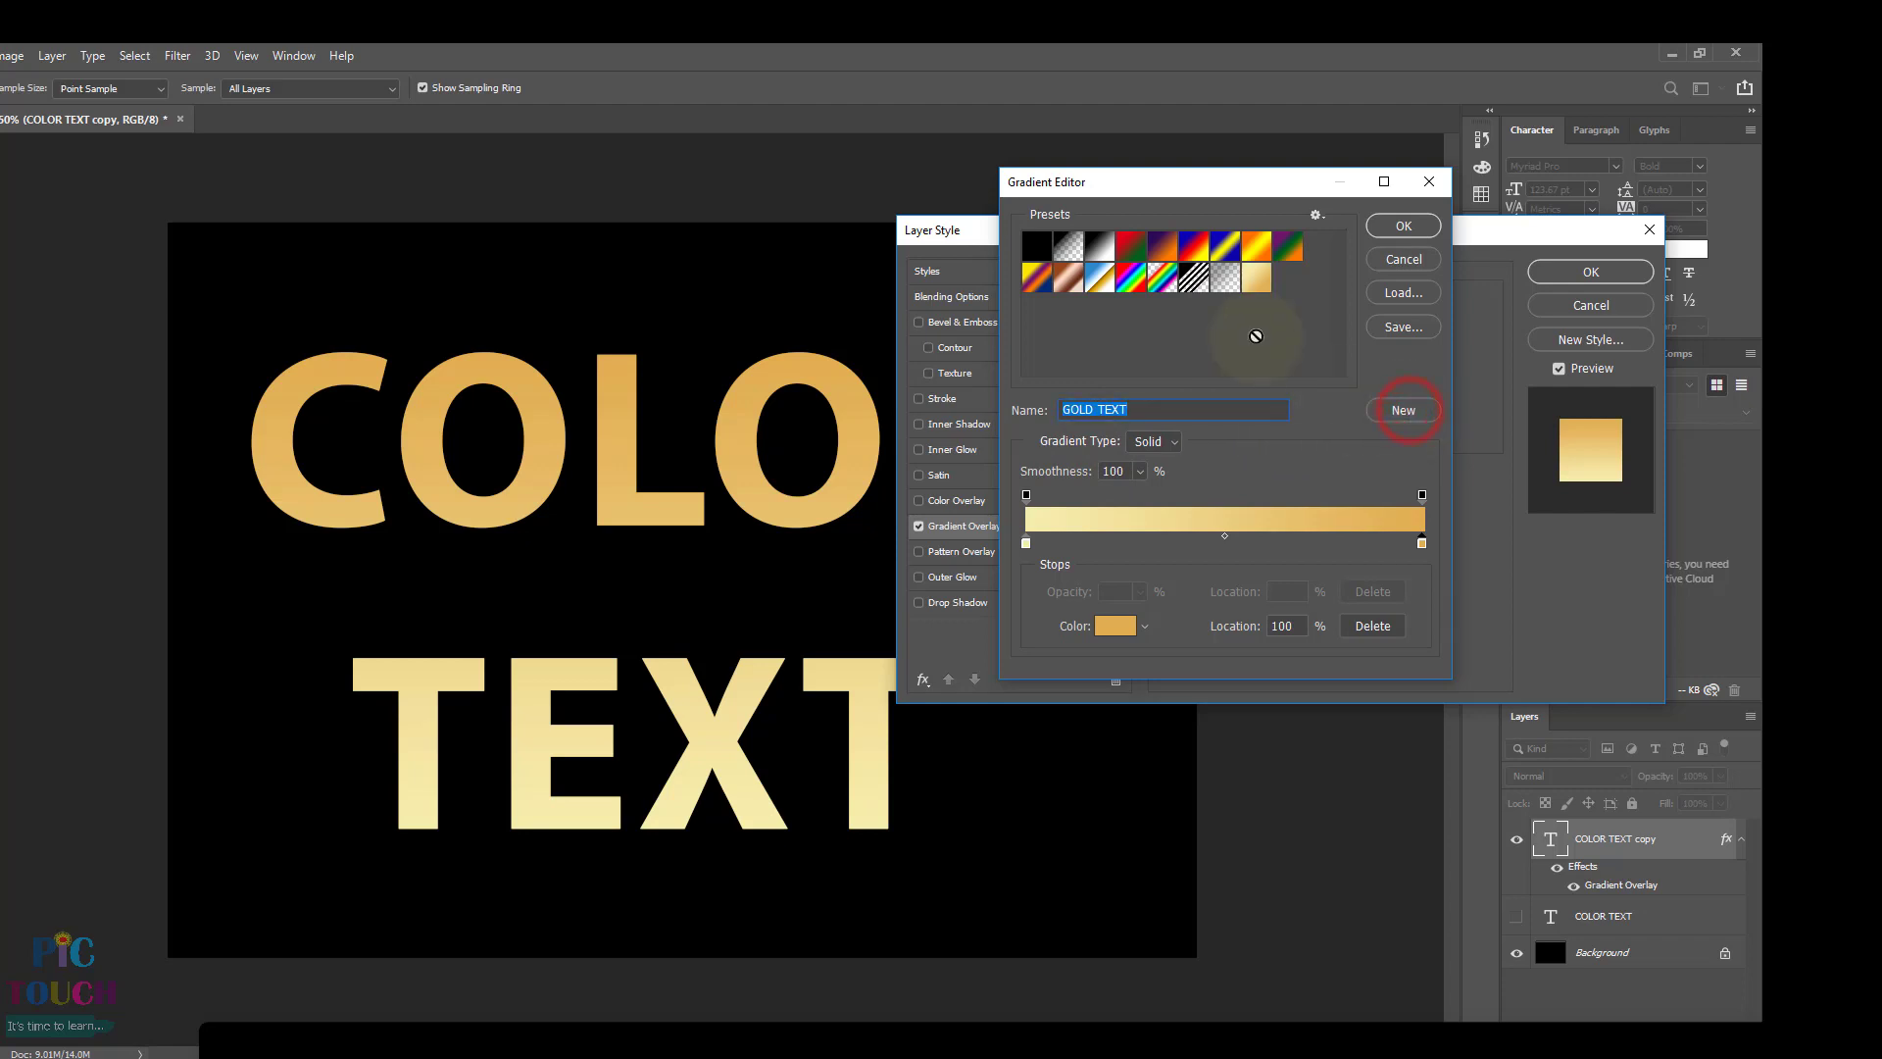
left_click(1403, 226)
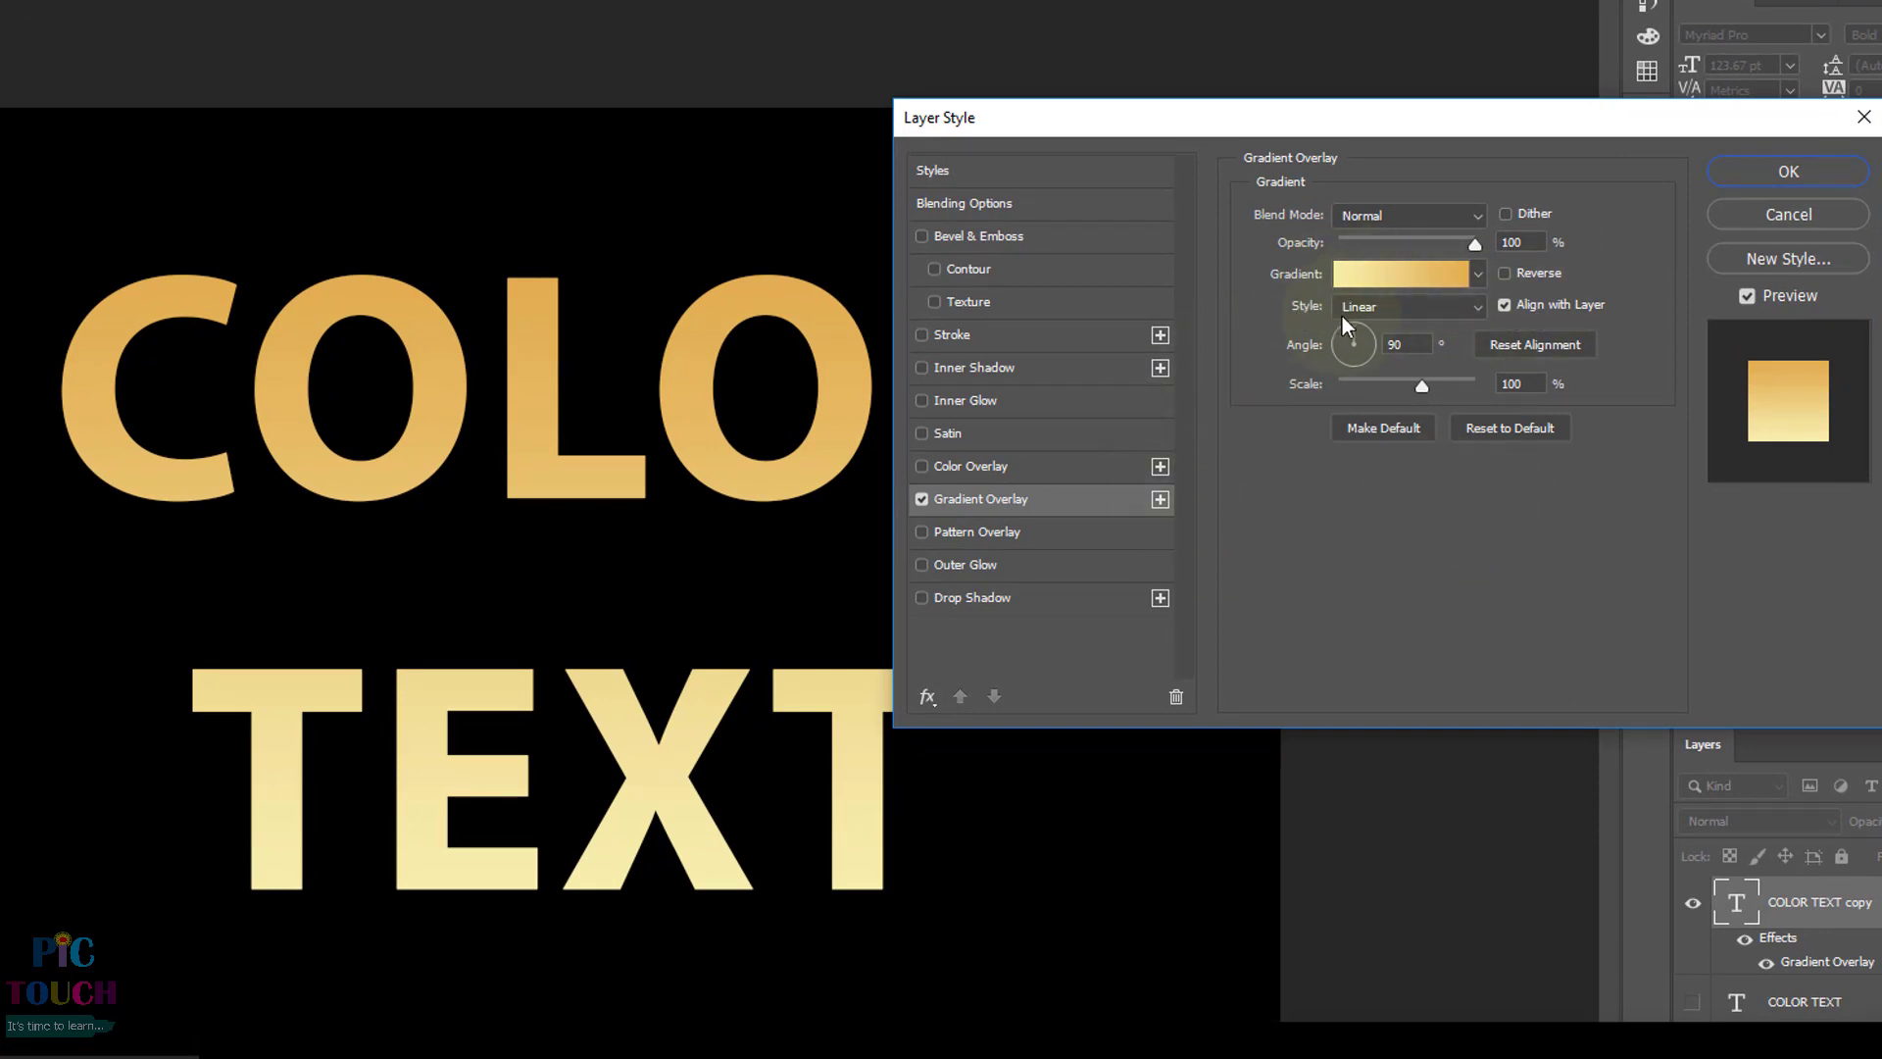
- Set the gradient overlay's style to Reflected and add a Bevel & Emboss effect to the text
left_click(1460, 304)
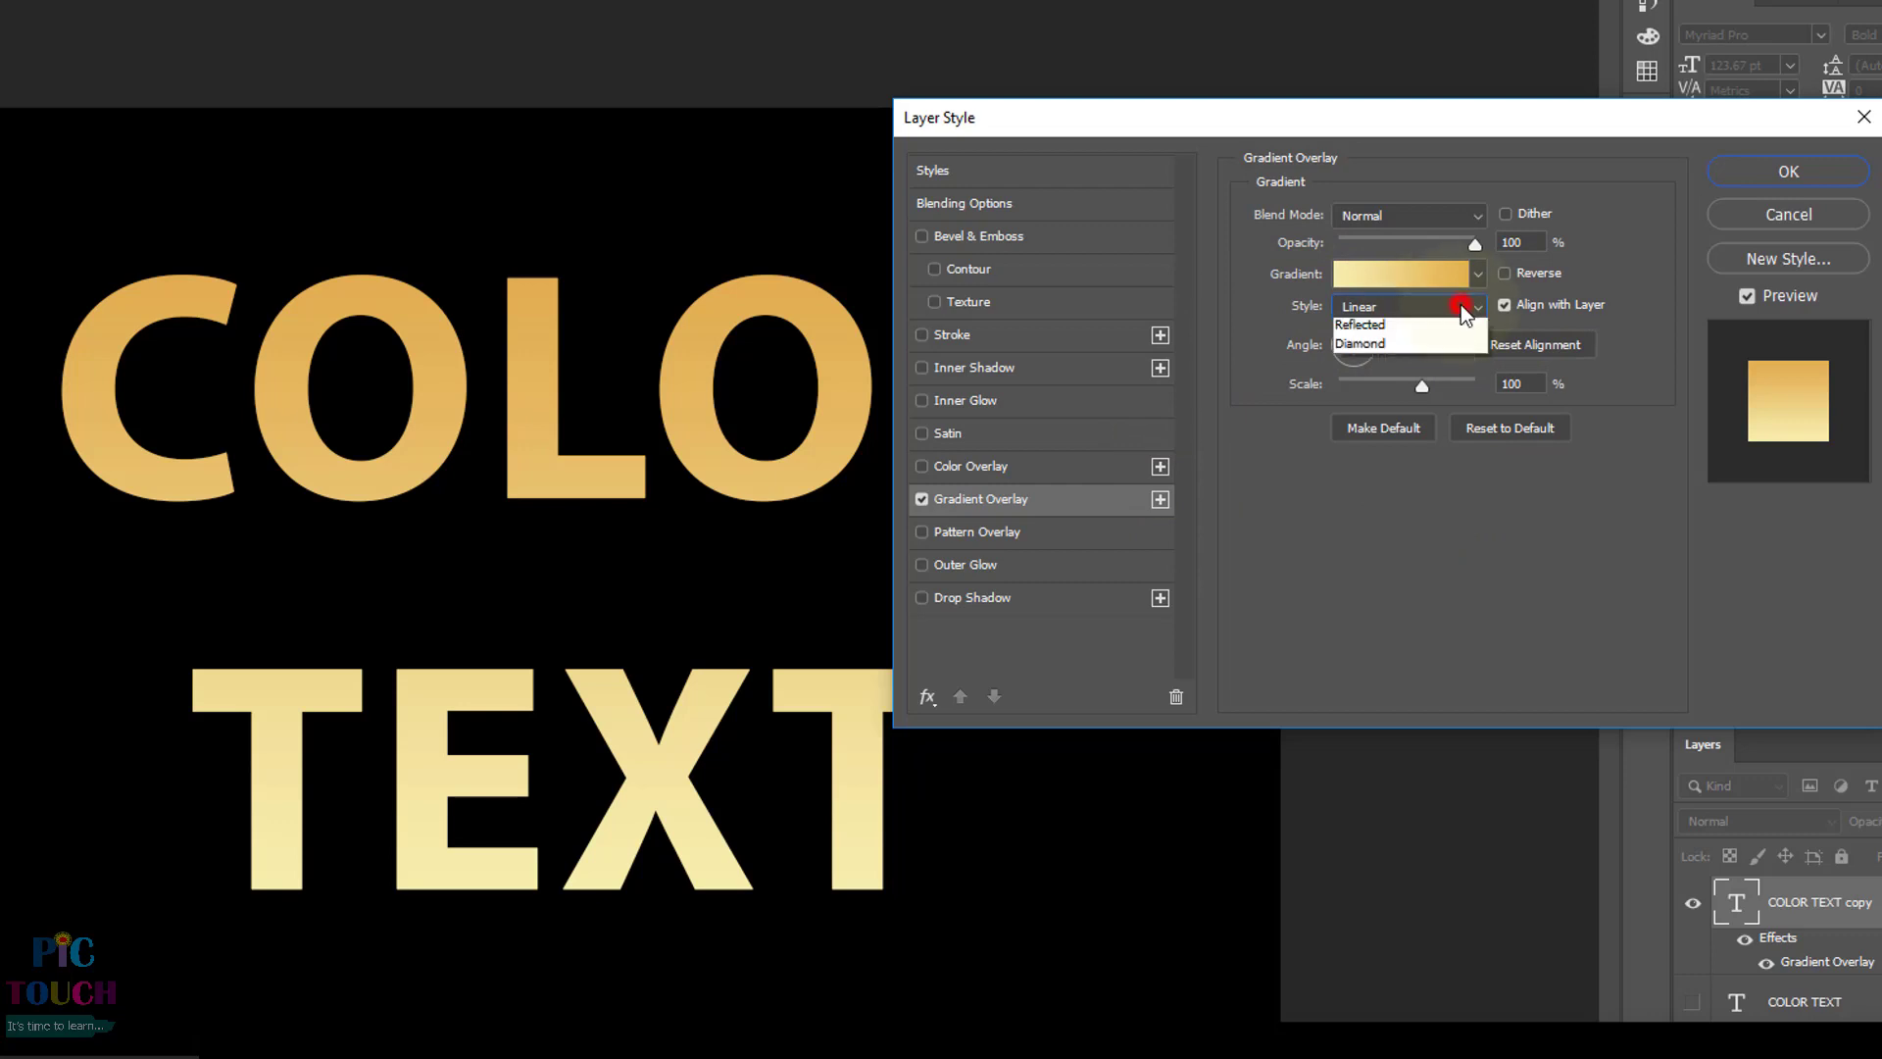
left_click(1414, 381)
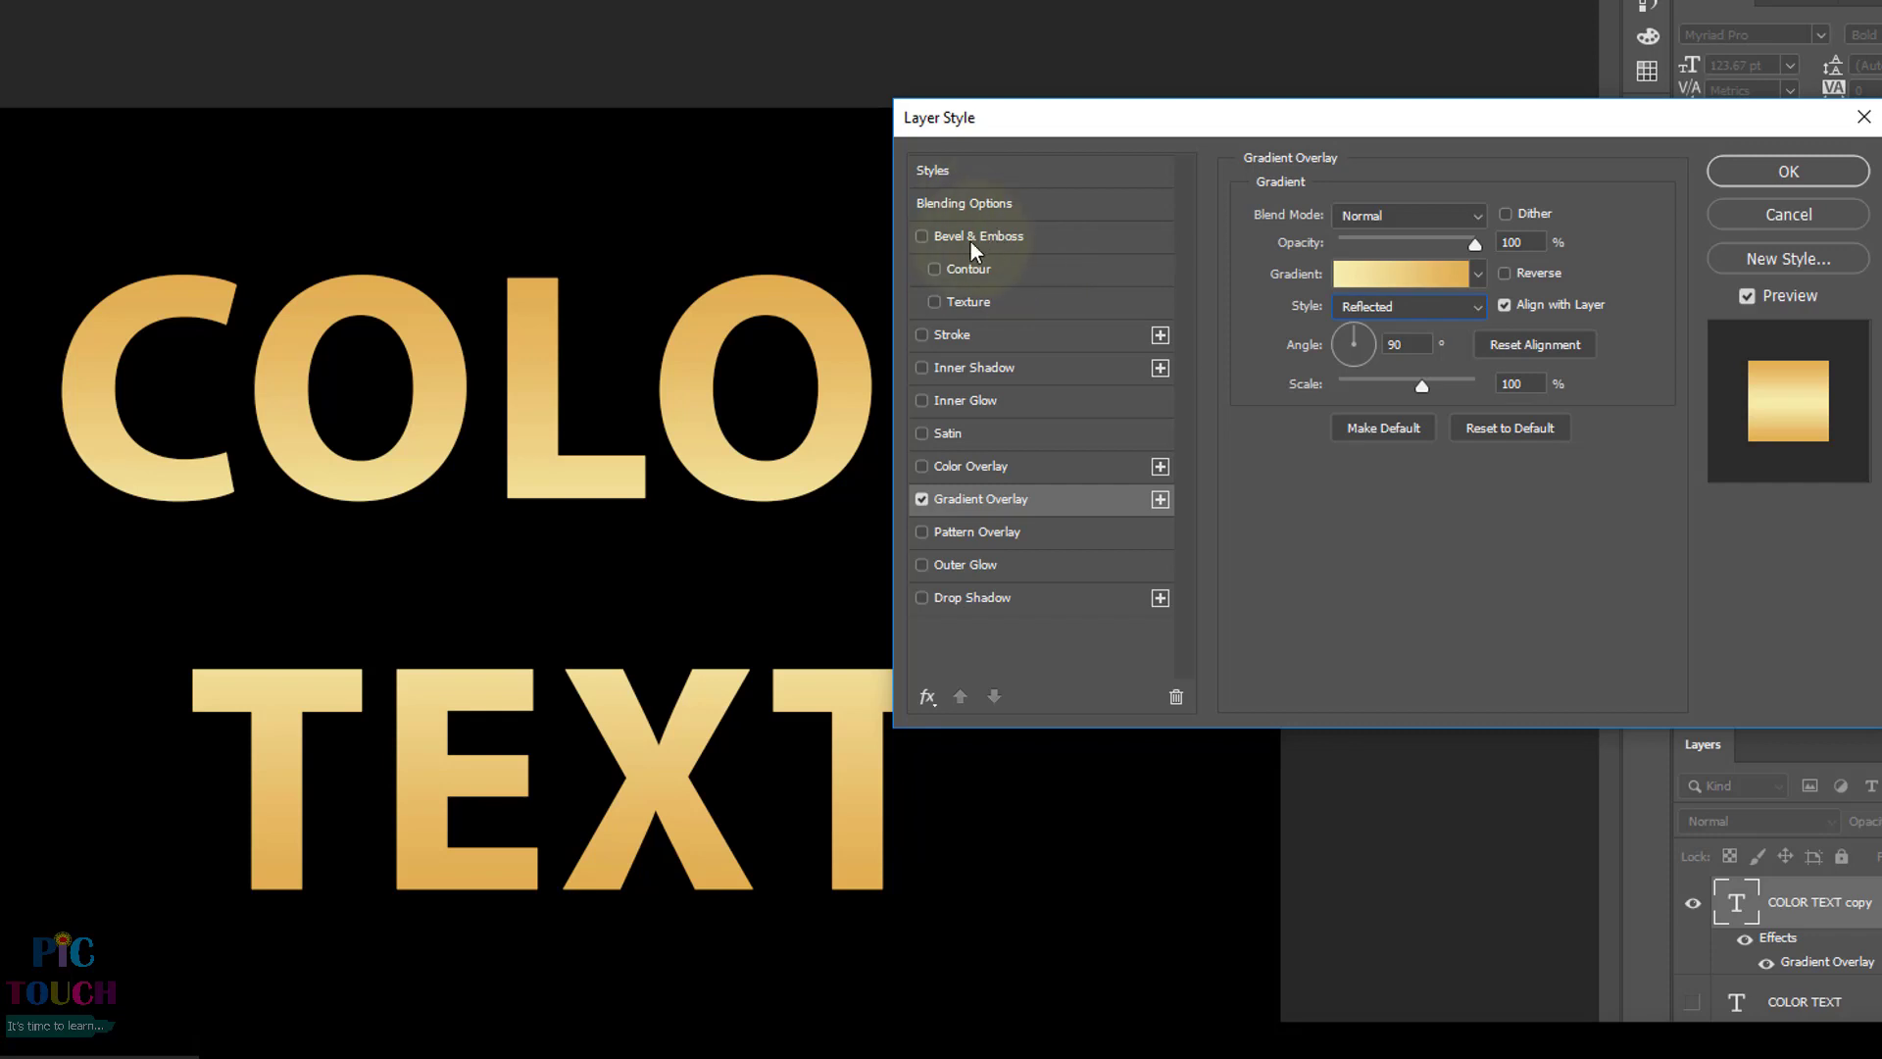
left_click(922, 237)
left_click(1013, 236)
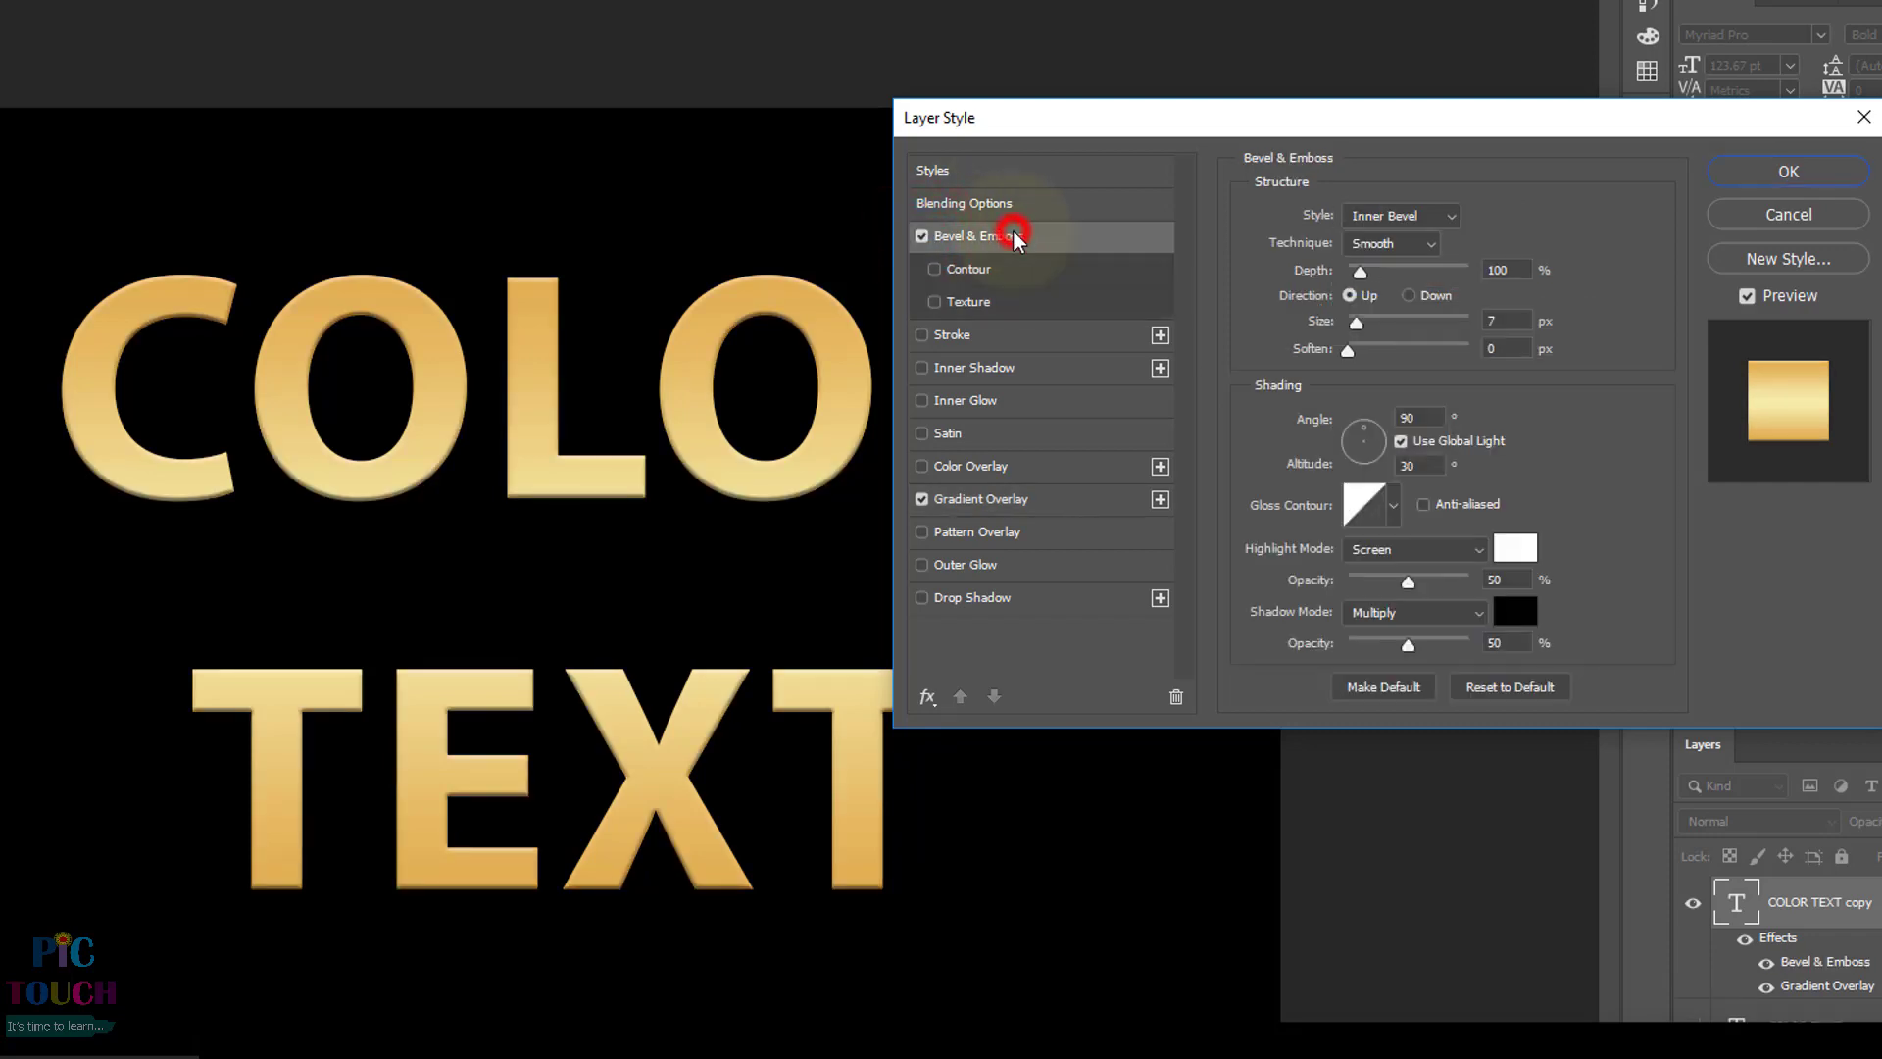
- Set the bevel technique to Chisel Hard and the shading angle to 120°
left_click_drag(1392, 130, 1502, 50)
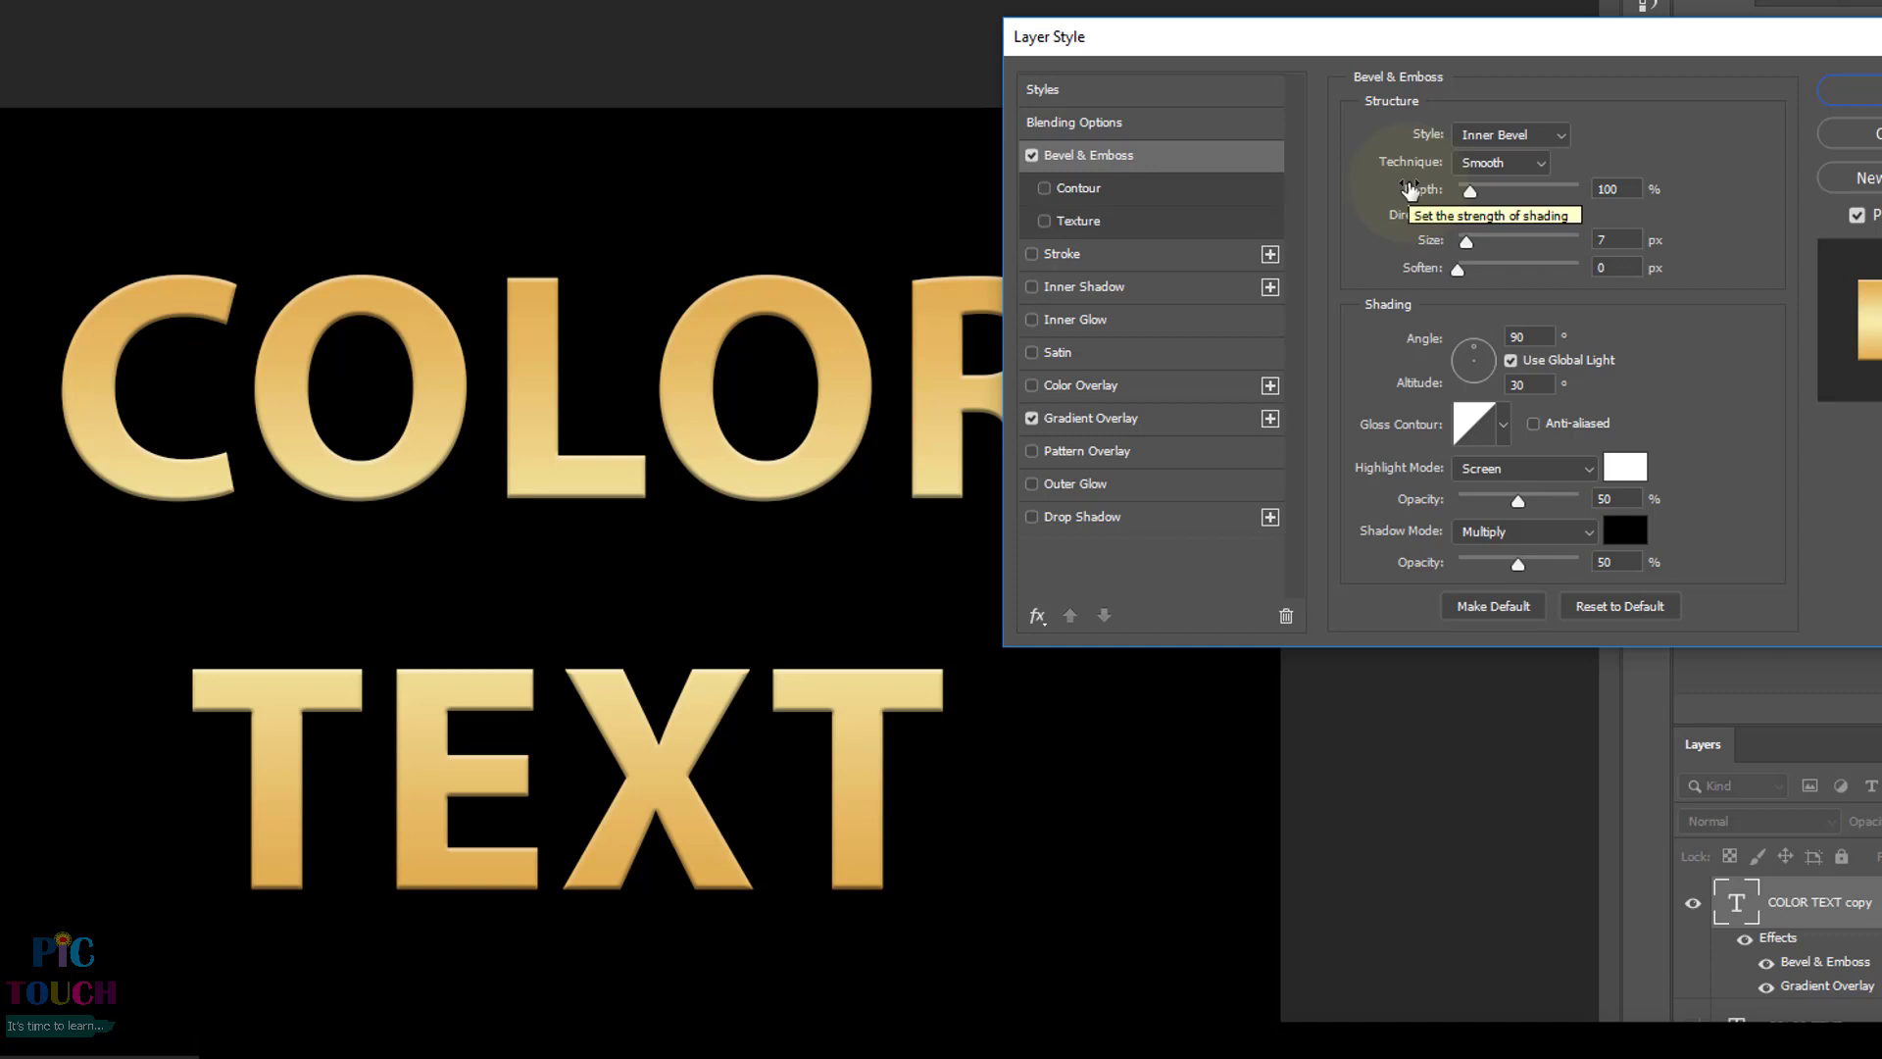
left_click(1543, 163)
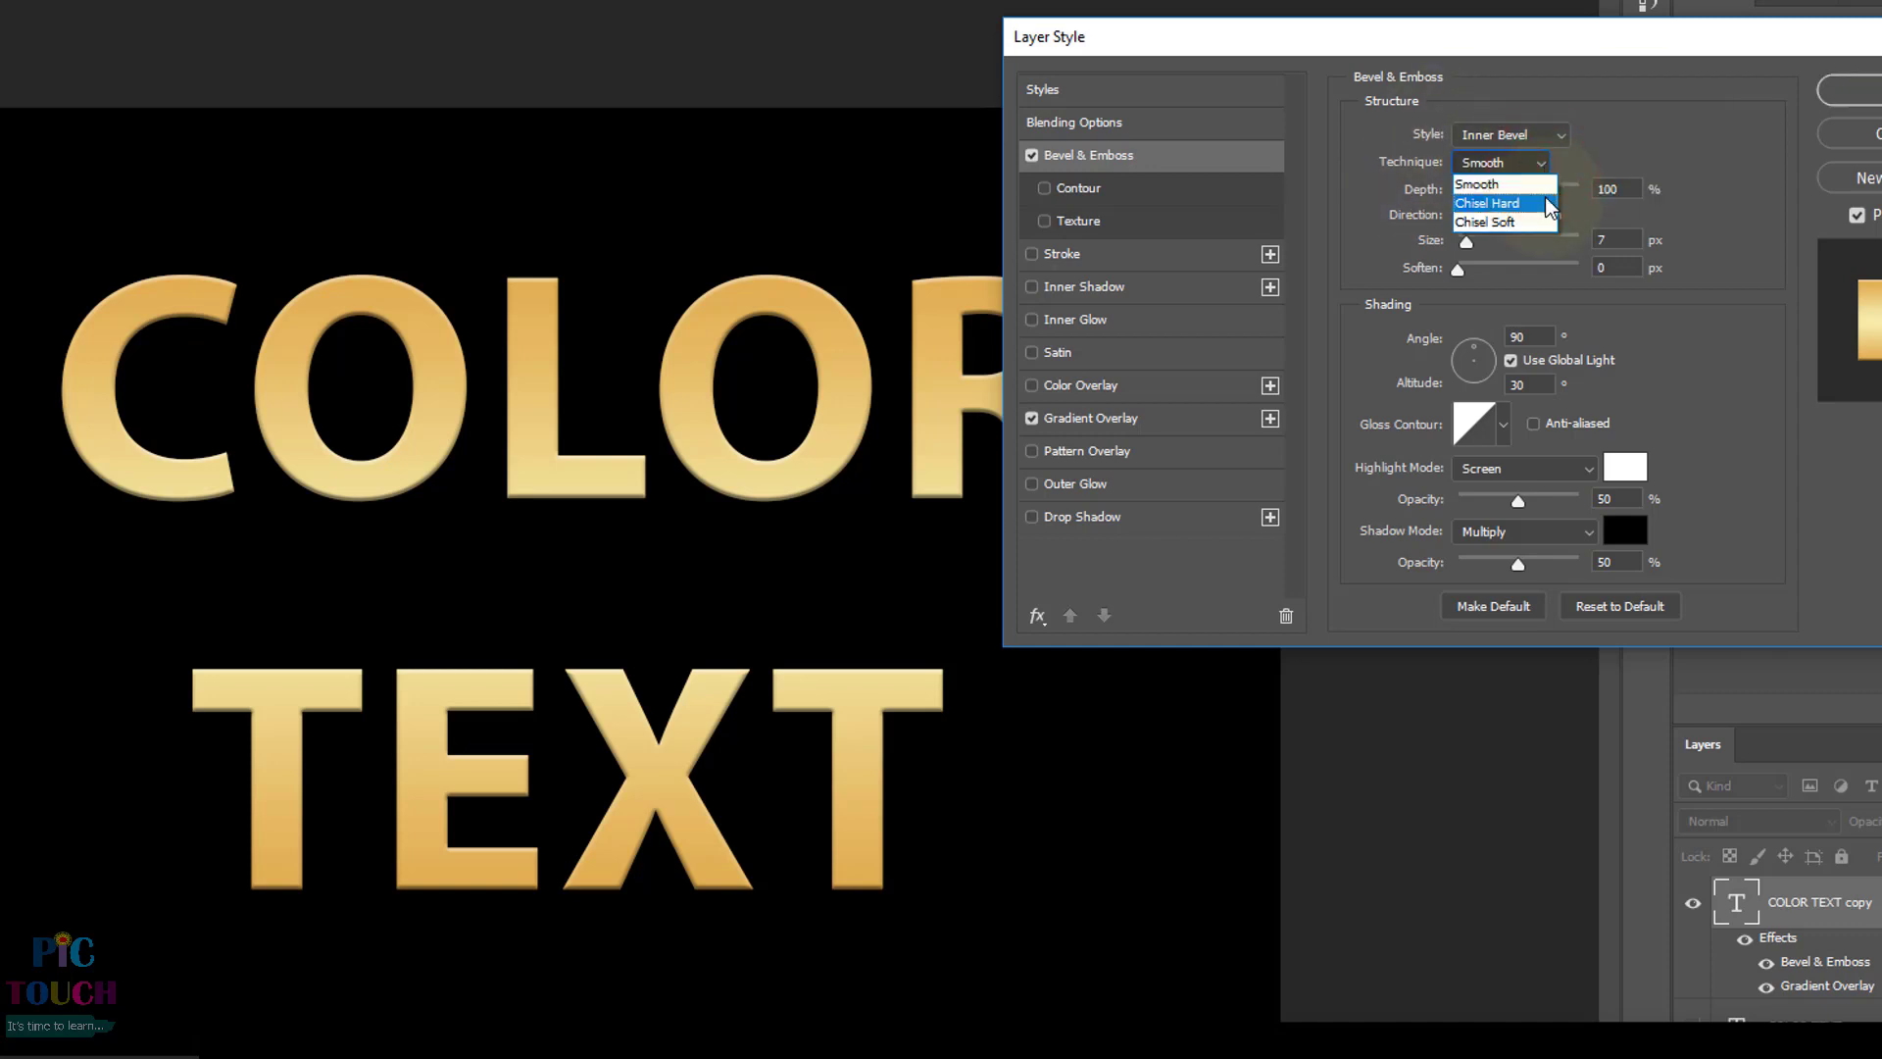
left_click(1507, 206)
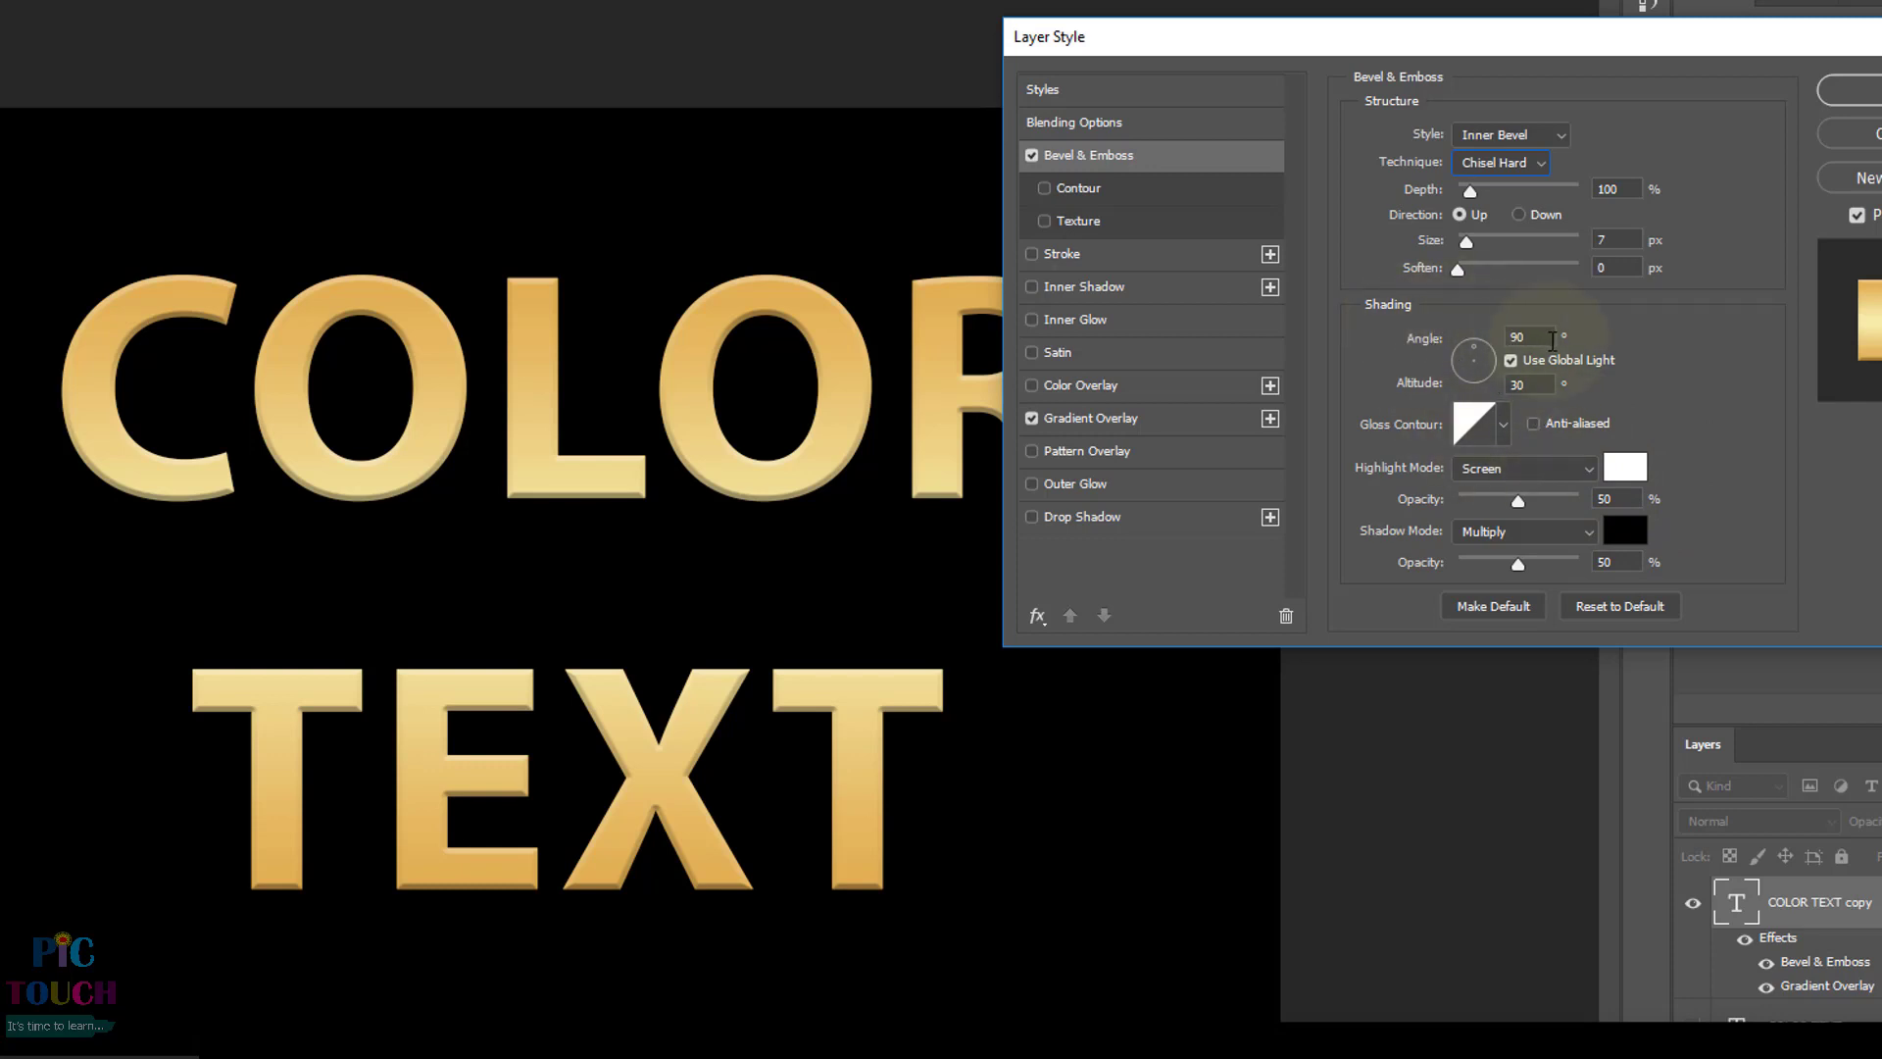
left_click(1547, 337)
type("120")
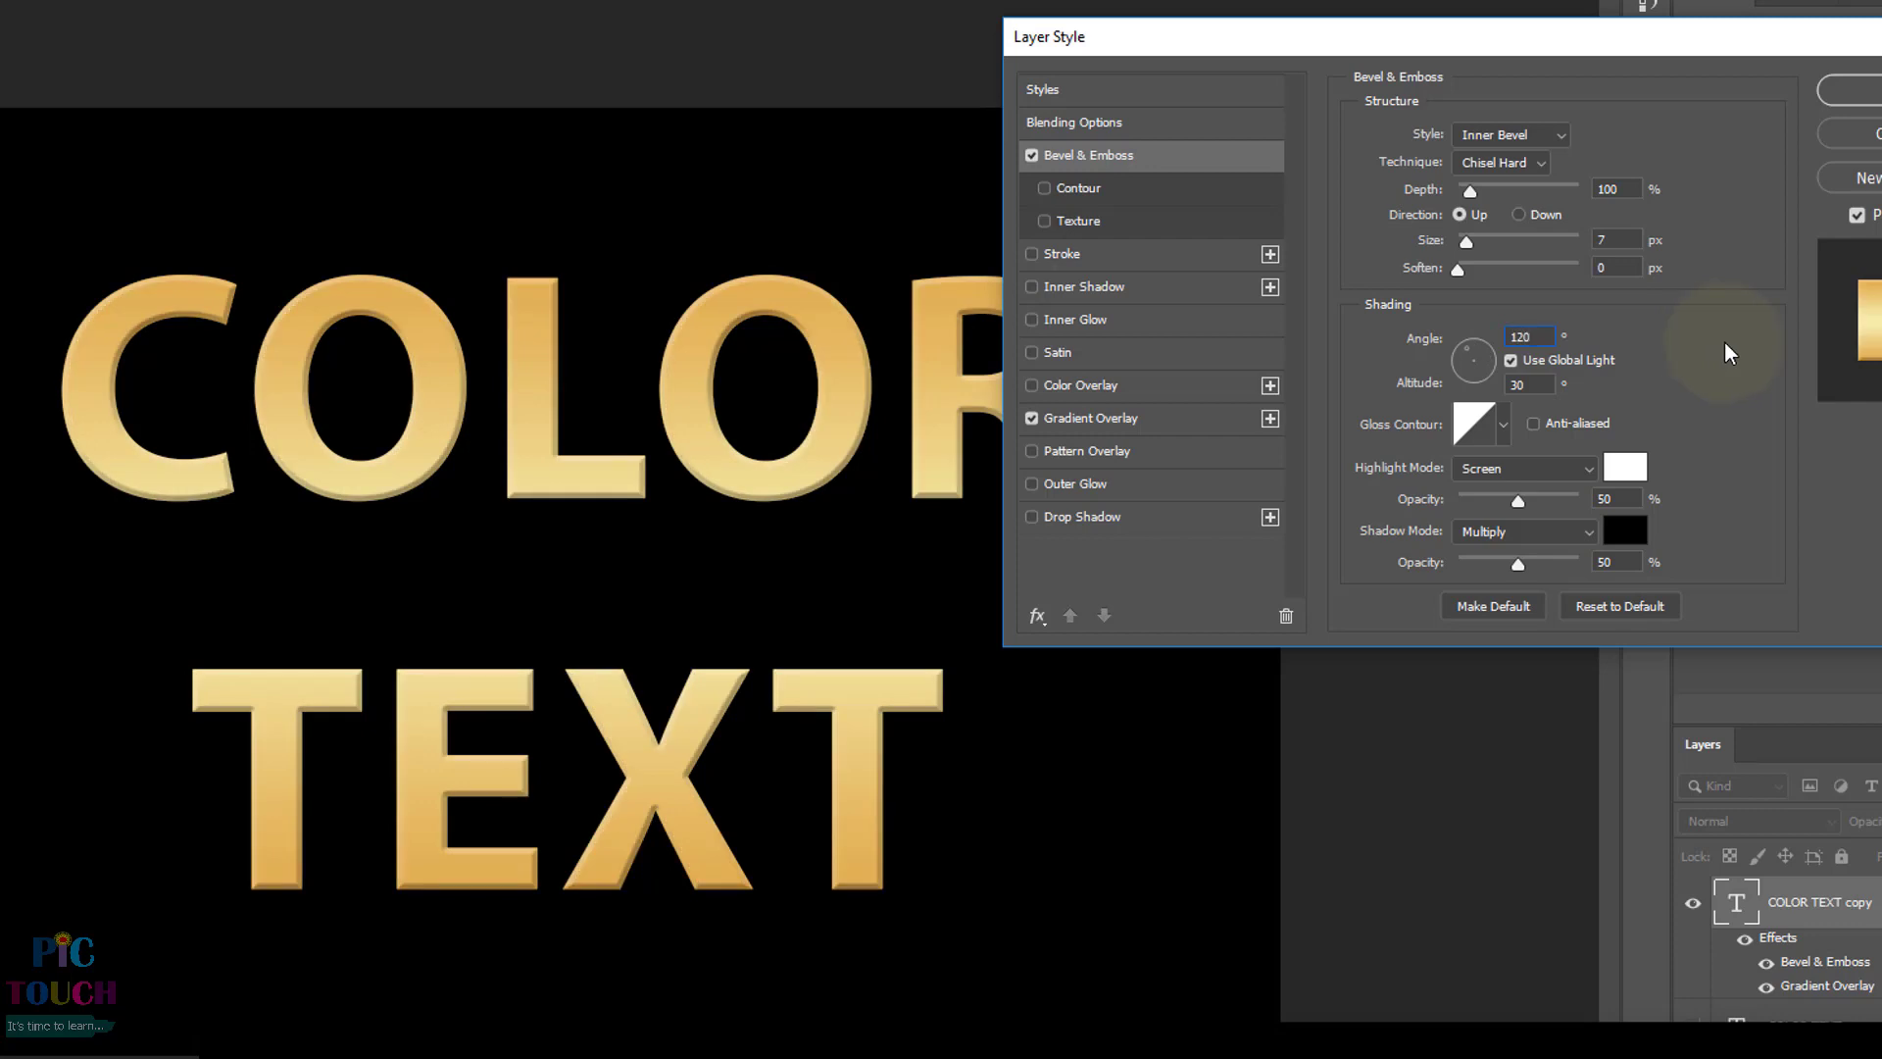
- Choose the double-ring gloss contour for the bevel and turn on anti-aliasing for it
left_click(1506, 429)
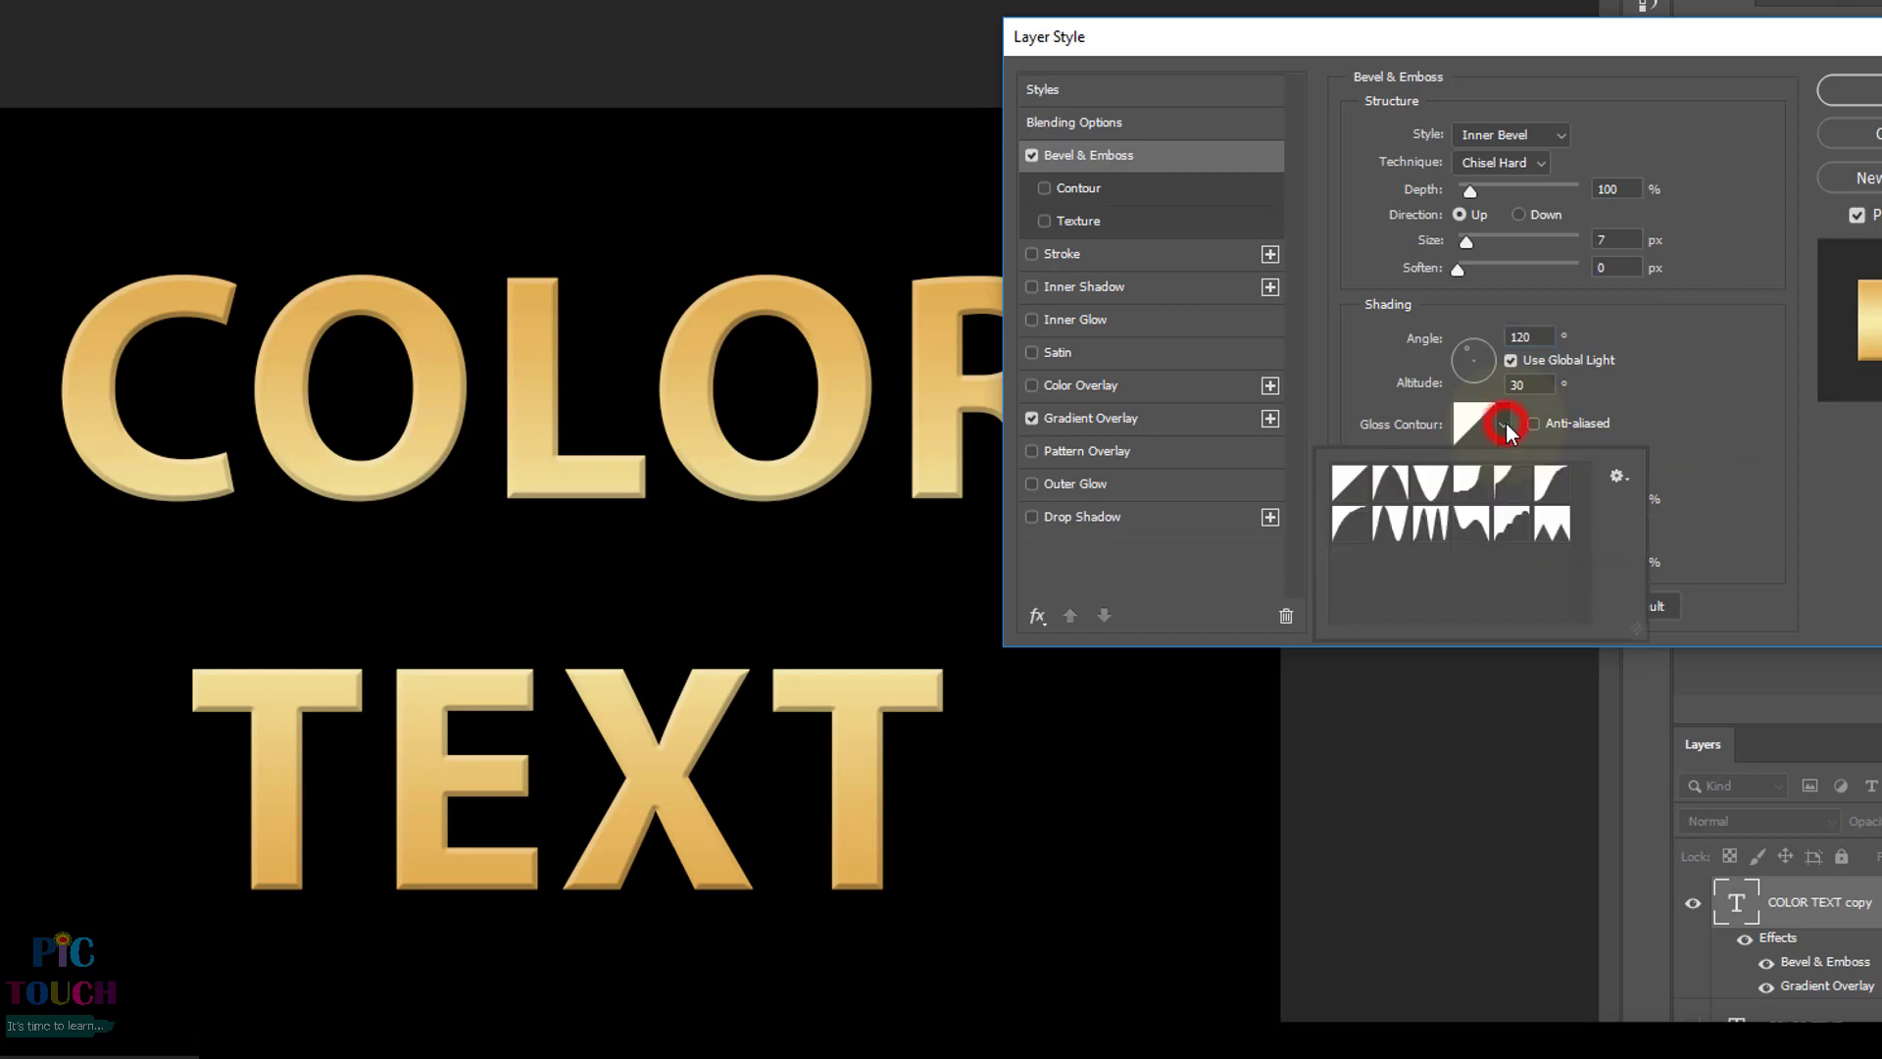
left_click(1428, 532)
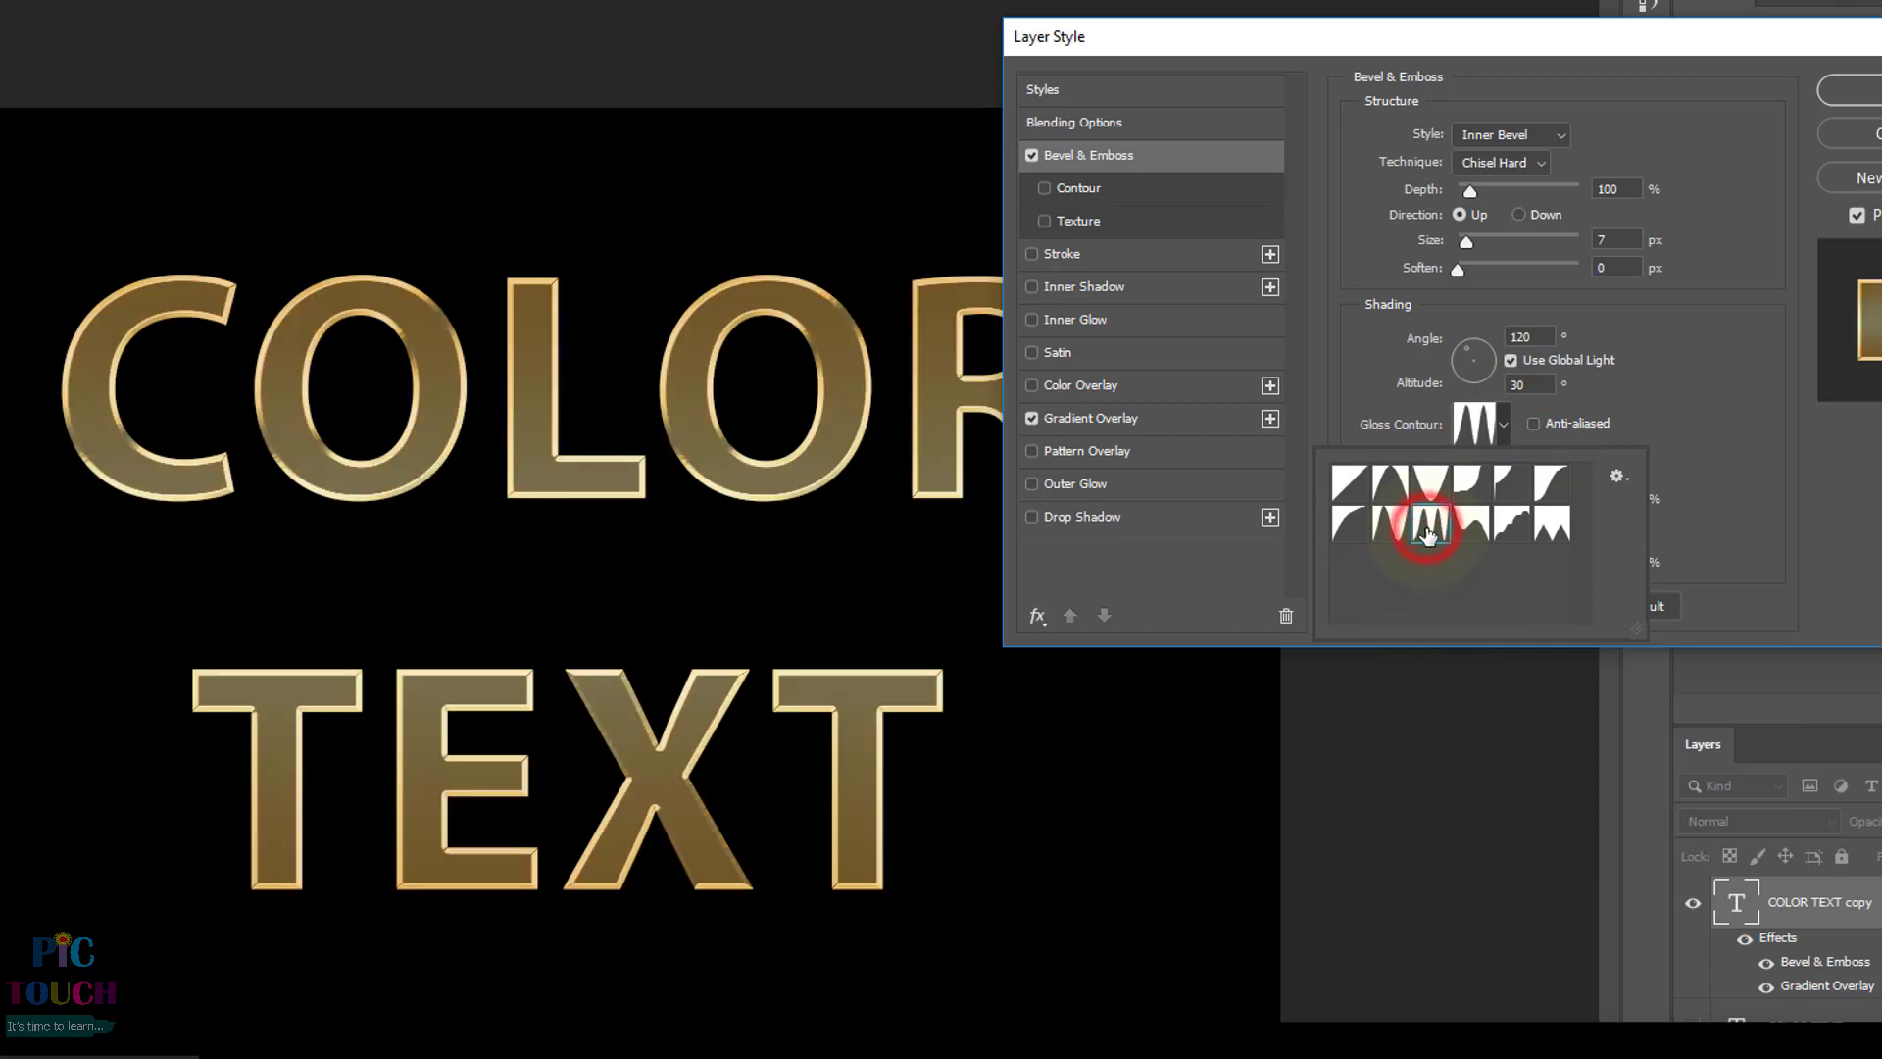
left_click(1428, 533)
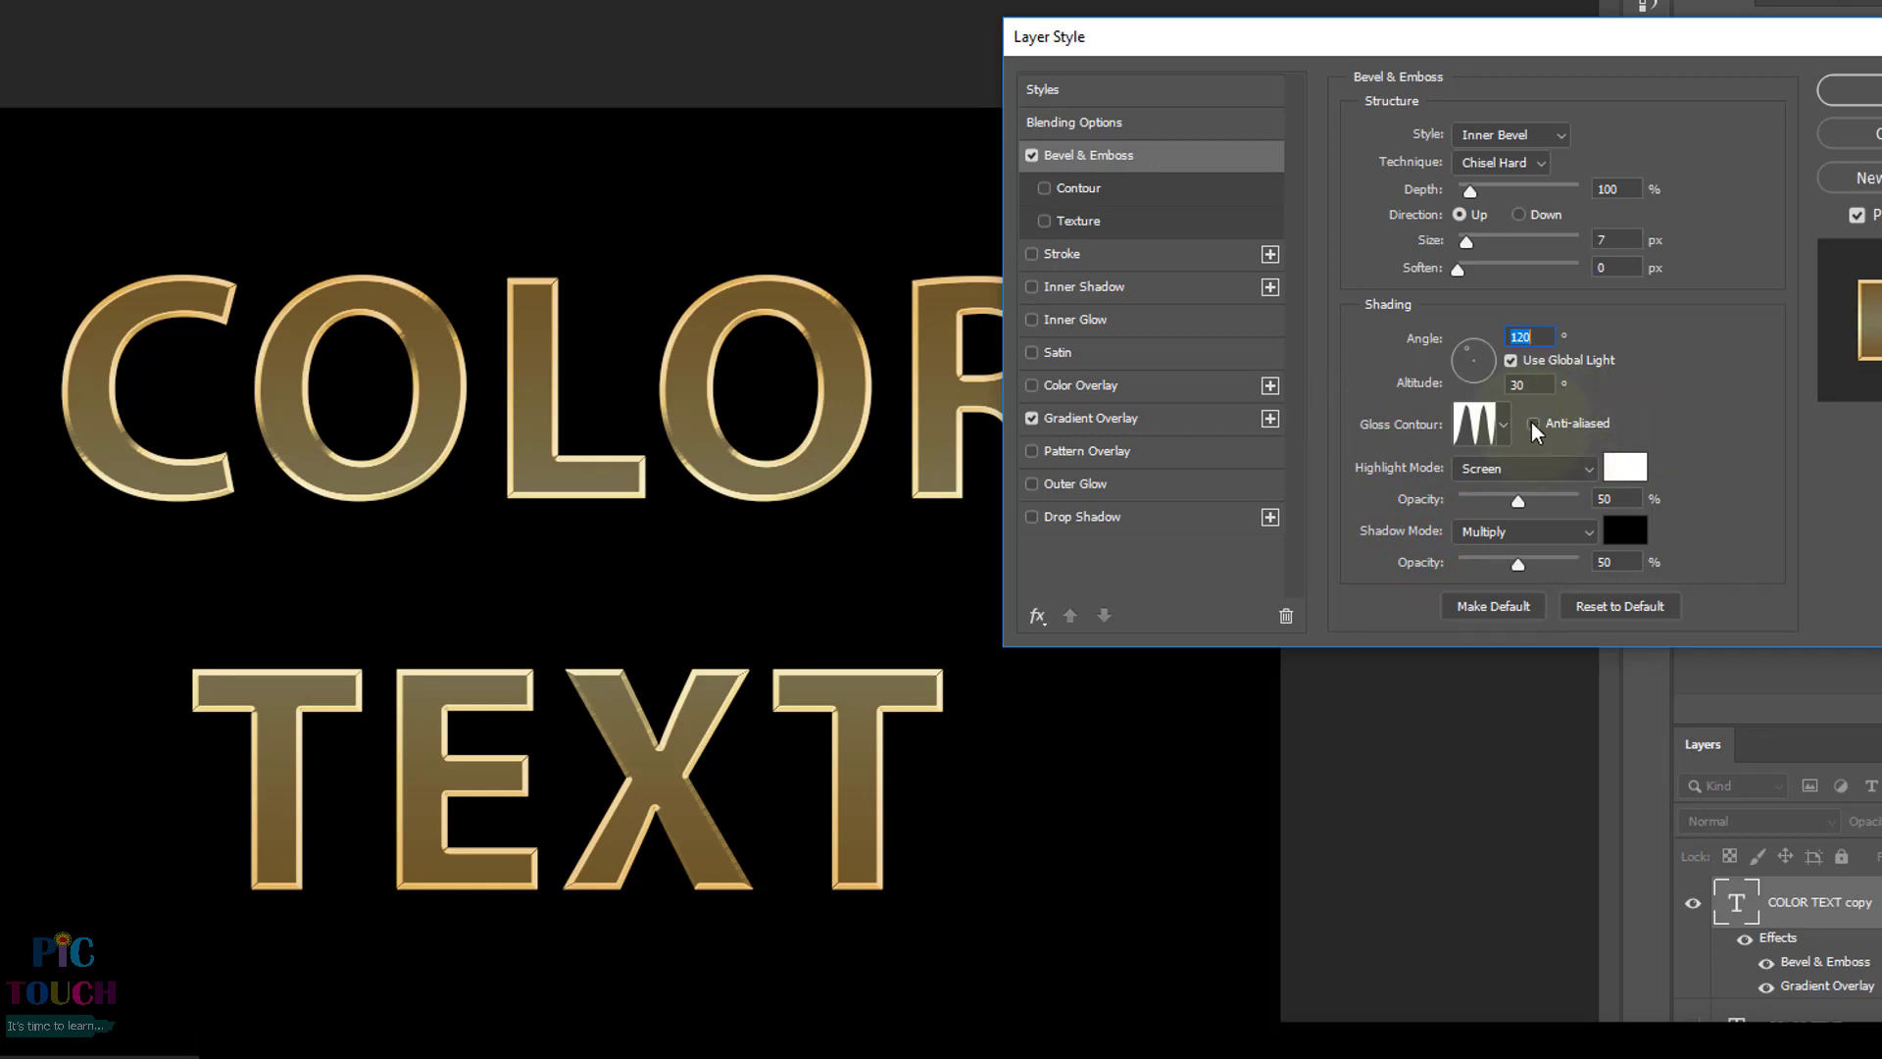
left_click(1533, 425)
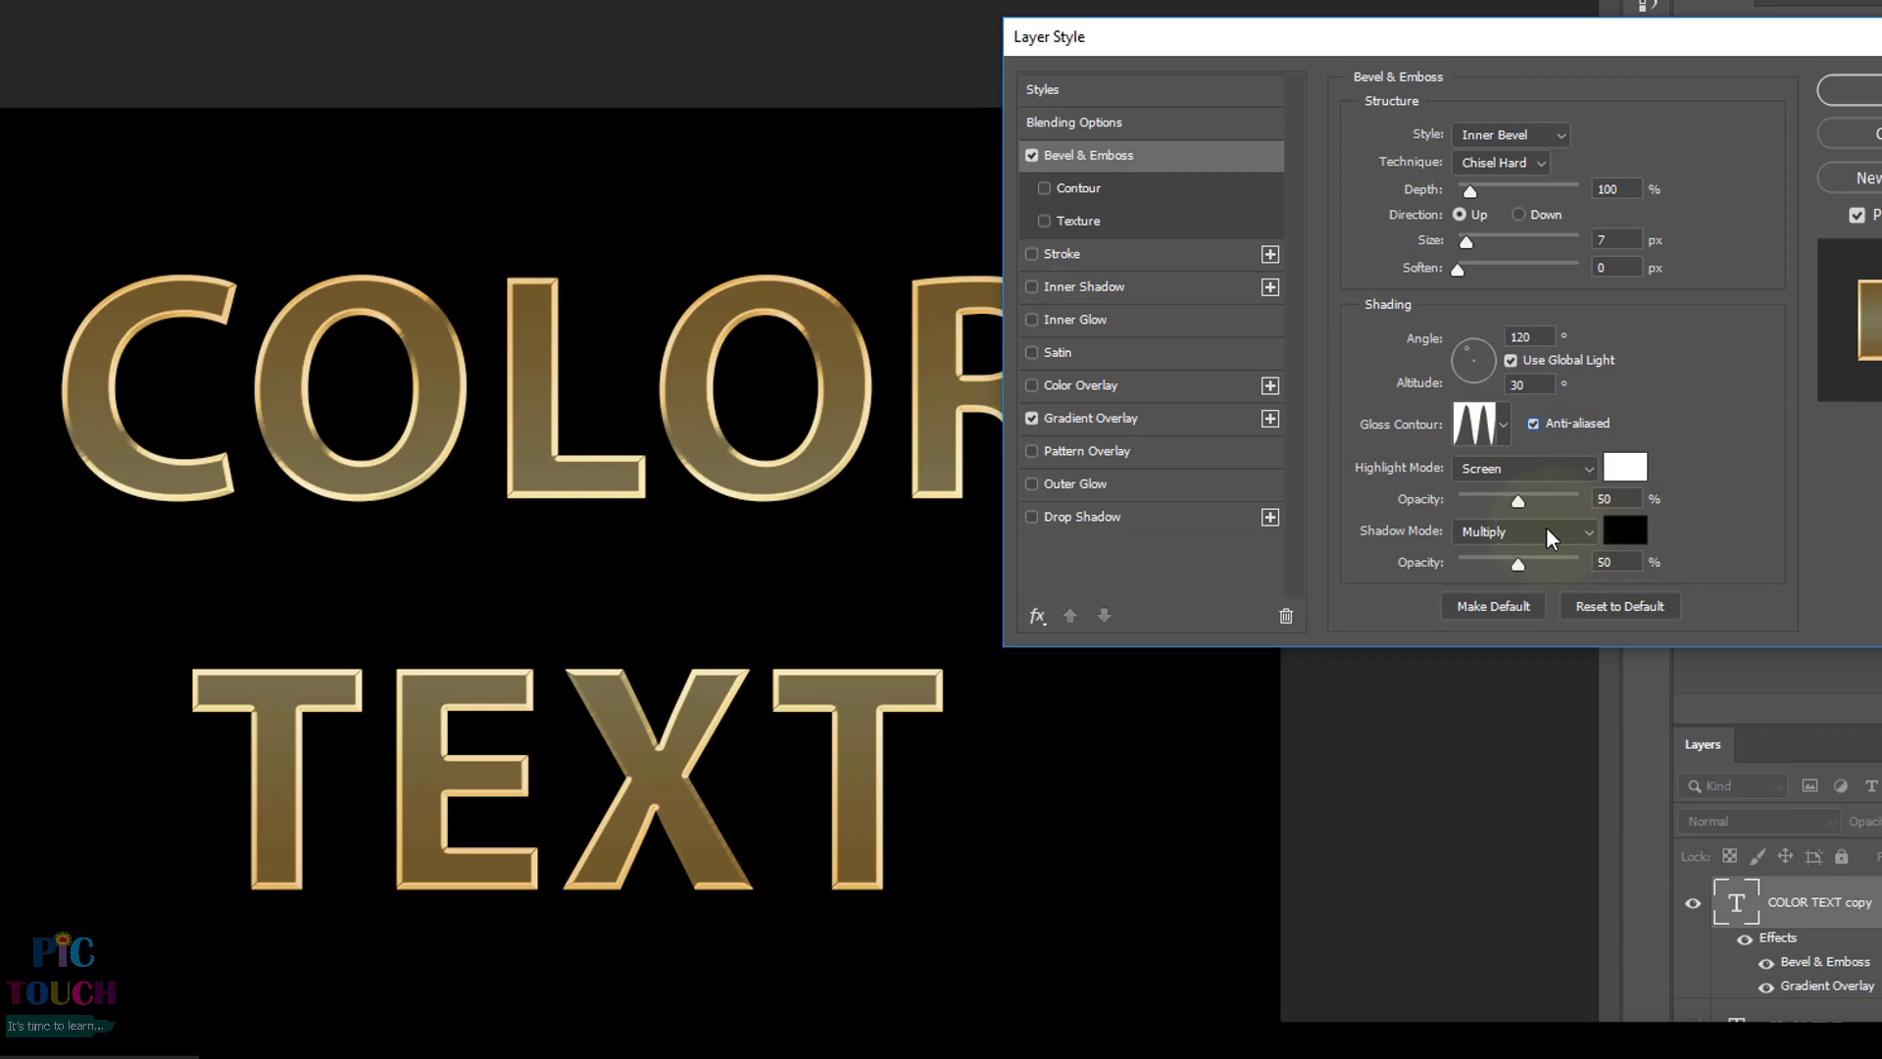
- Set both the highlight opacity and the shadow opacity of the bevel to 70%
double_click(1626, 500)
type("70")
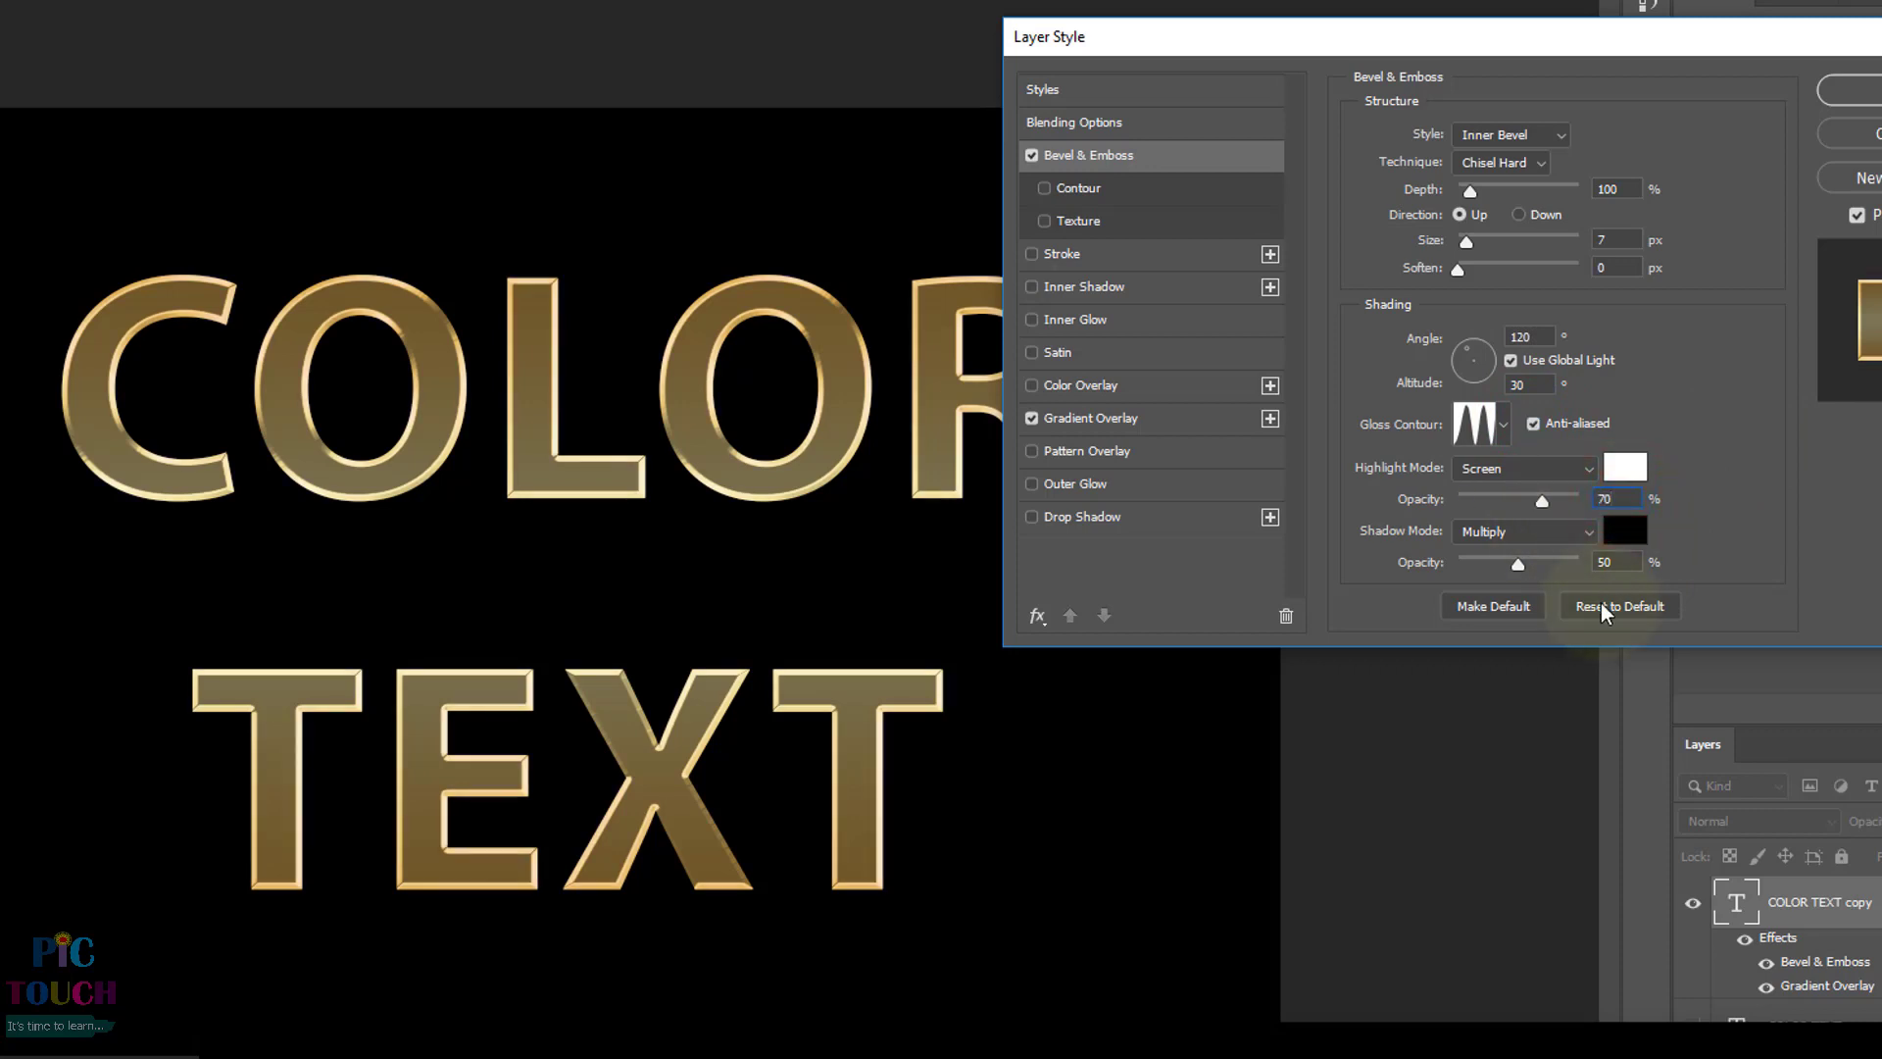
double_click(1622, 558)
type("70")
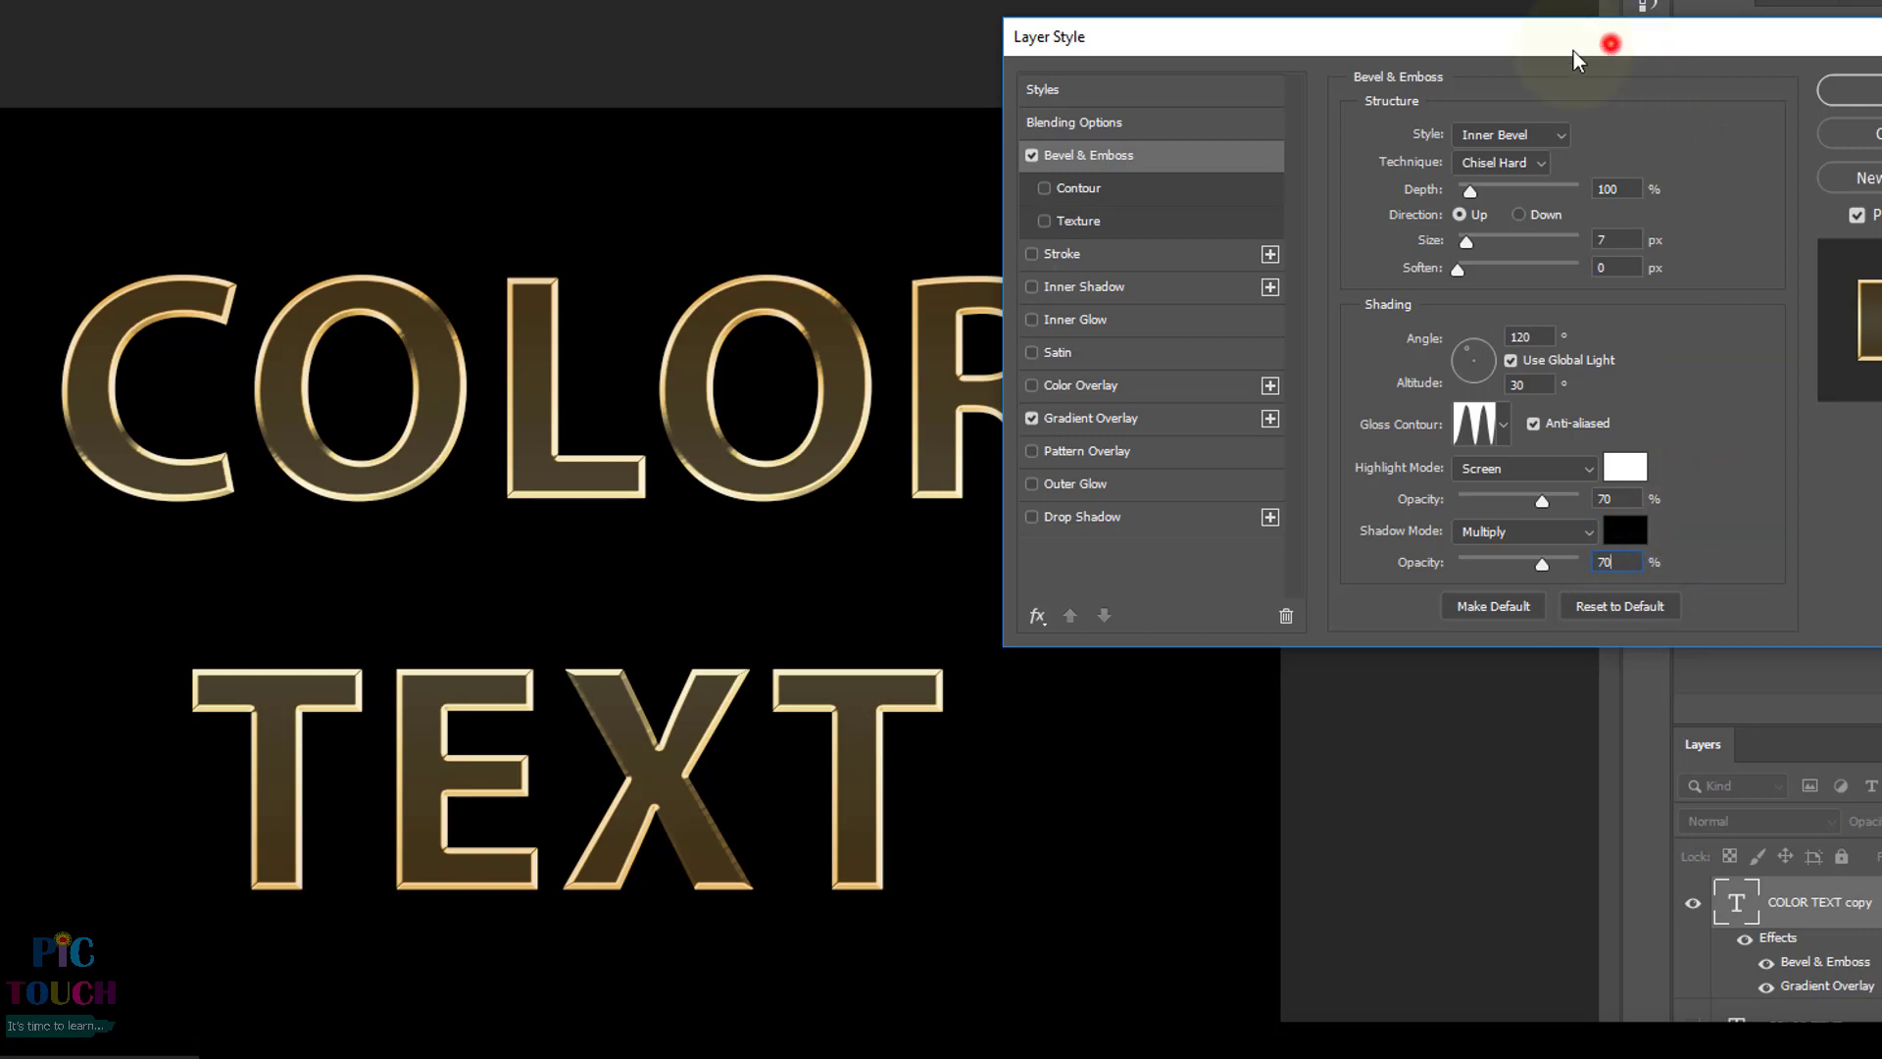
- Increase the bevel size to 87 px, keeping the text in view beside the layer style settings
mouse_move(1622, 51)
left_mouse_down()
mouse_move(1566, 67)
mouse_move(1633, 78)
left_mouse_up()
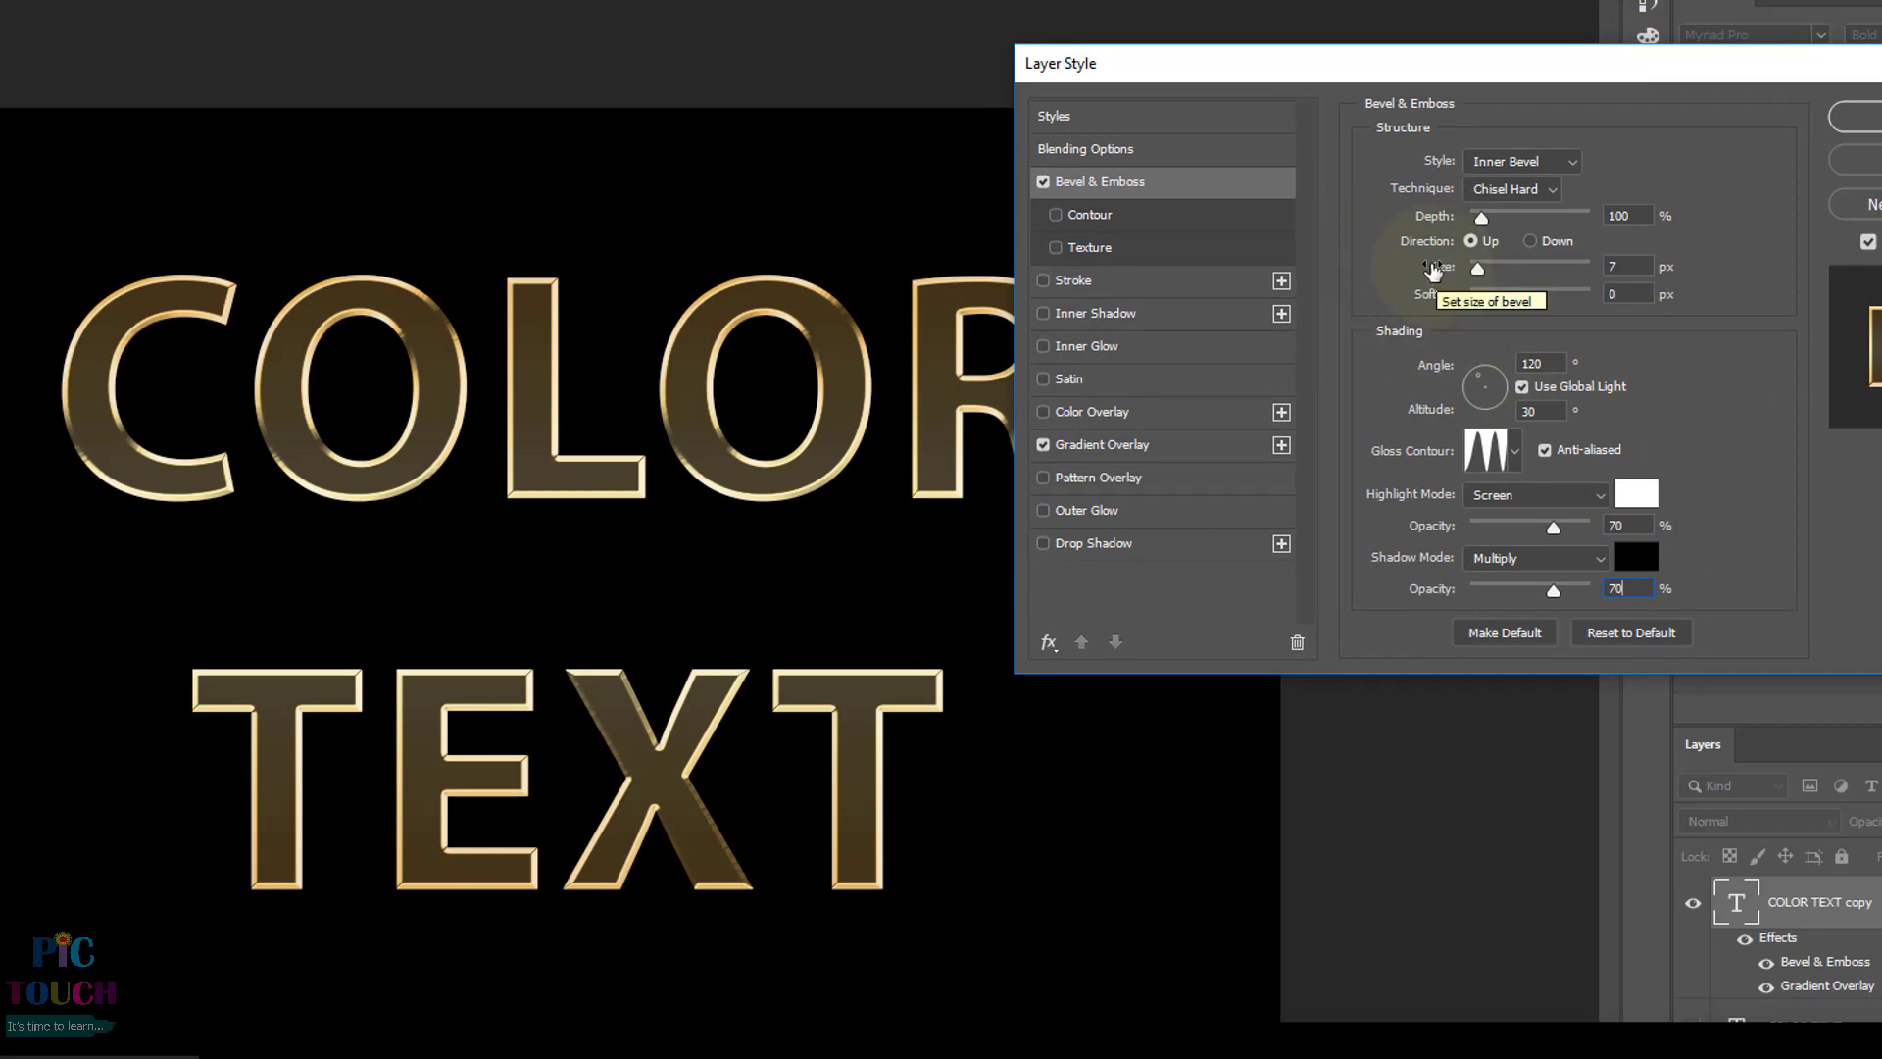
left_click(1438, 274)
left_click_drag(1438, 274, 1497, 275)
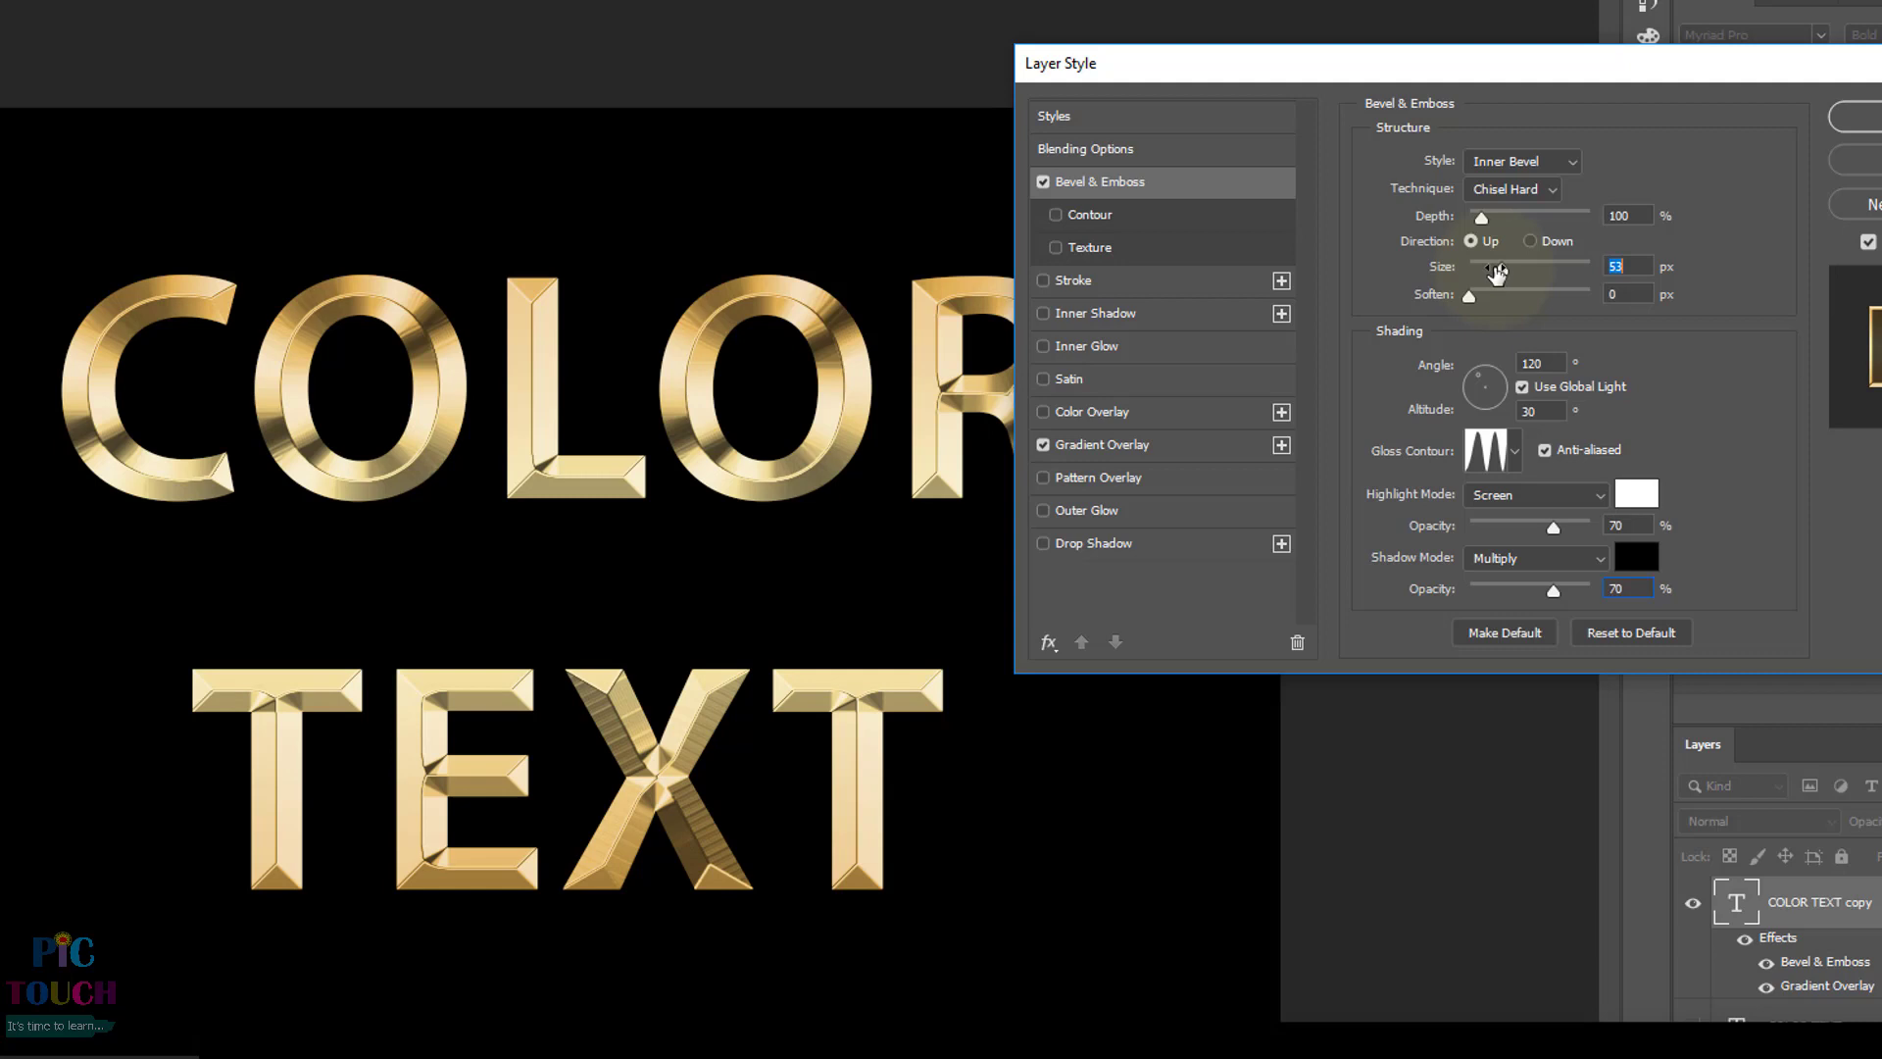
left_click(1444, 284)
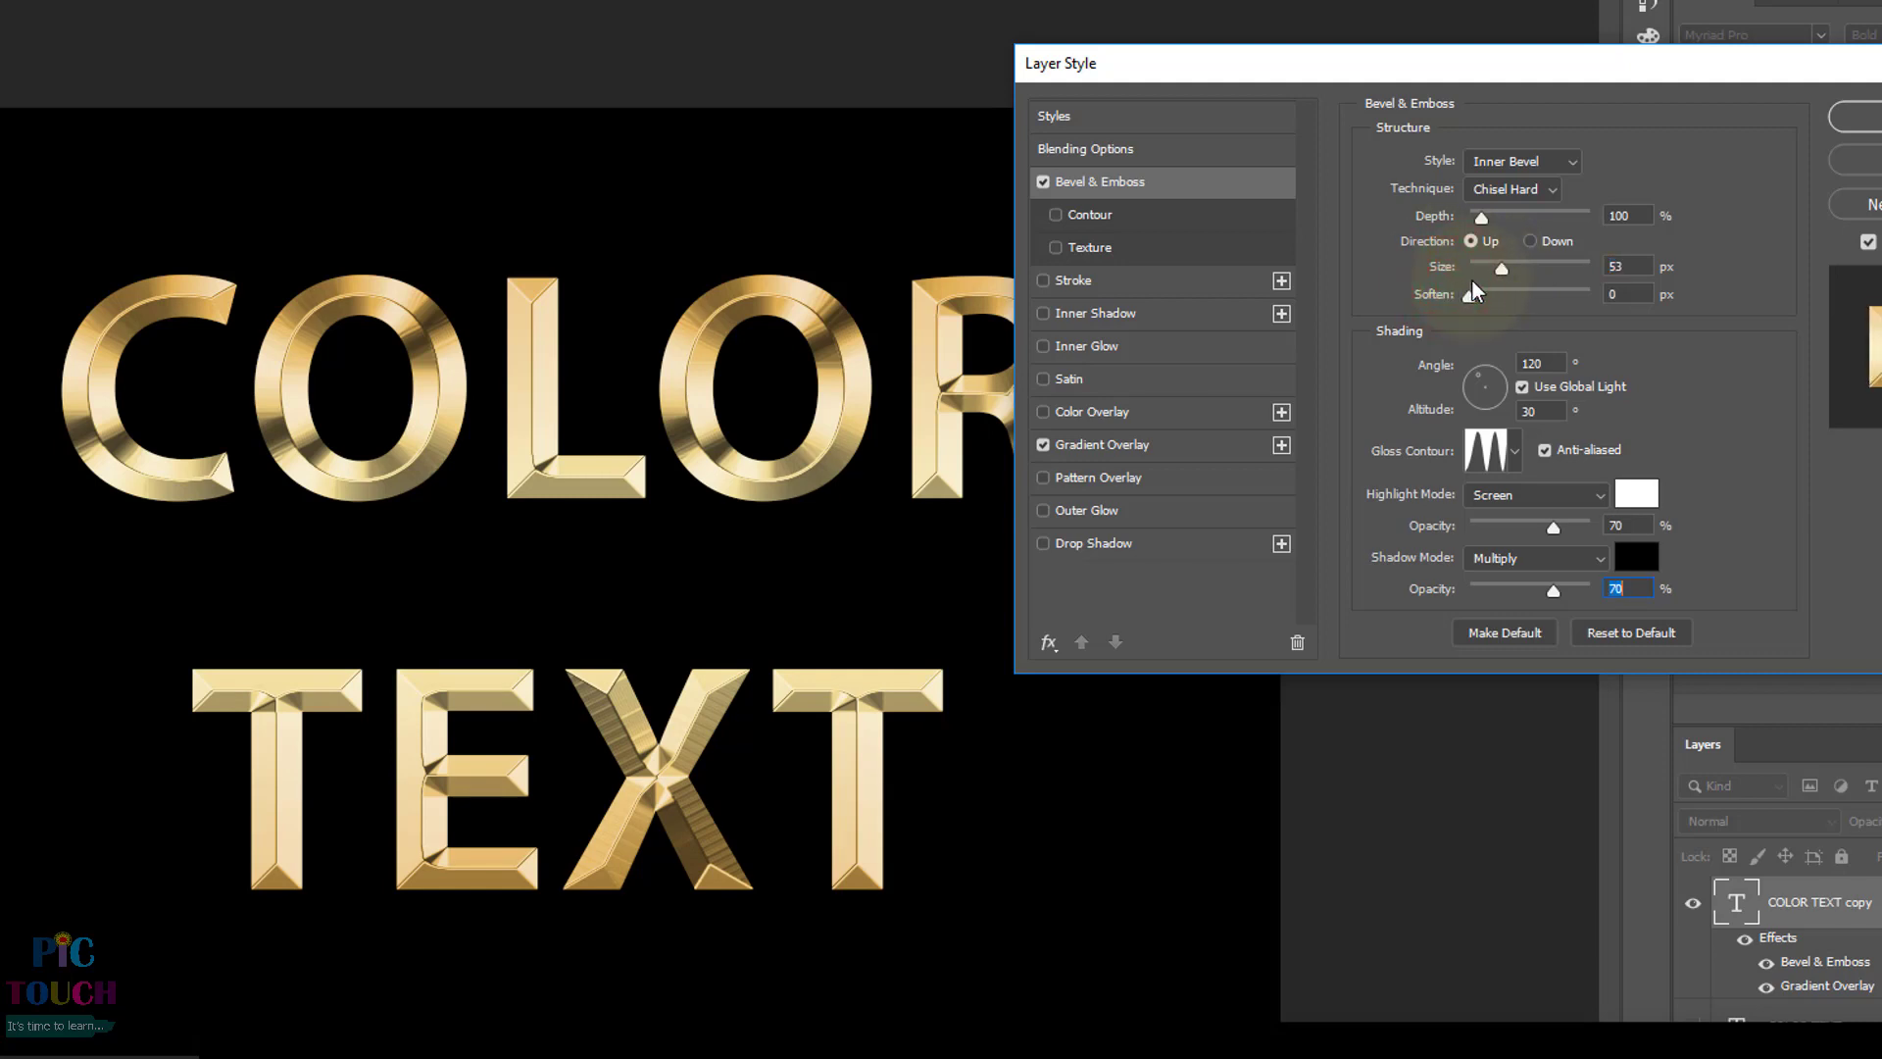
left_click_drag(1449, 267, 1486, 279)
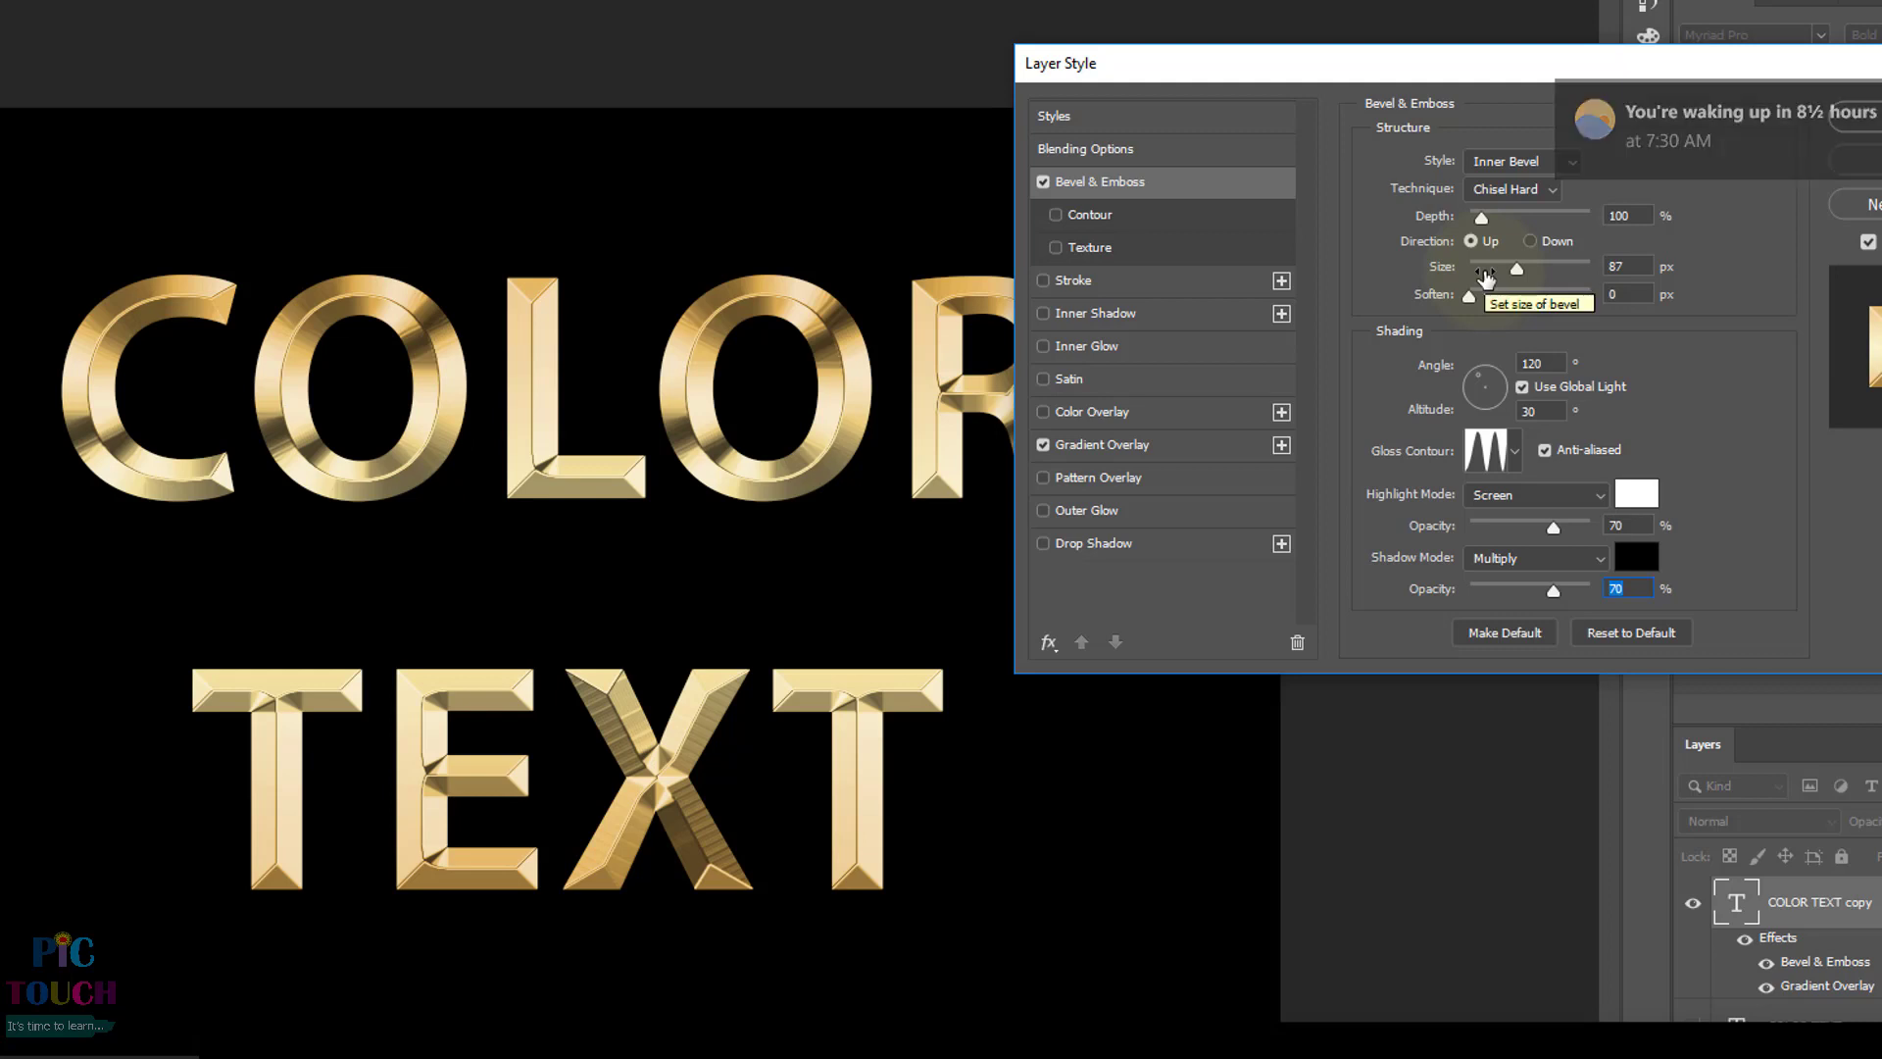
left_click_drag(1559, 84, 1498, 172)
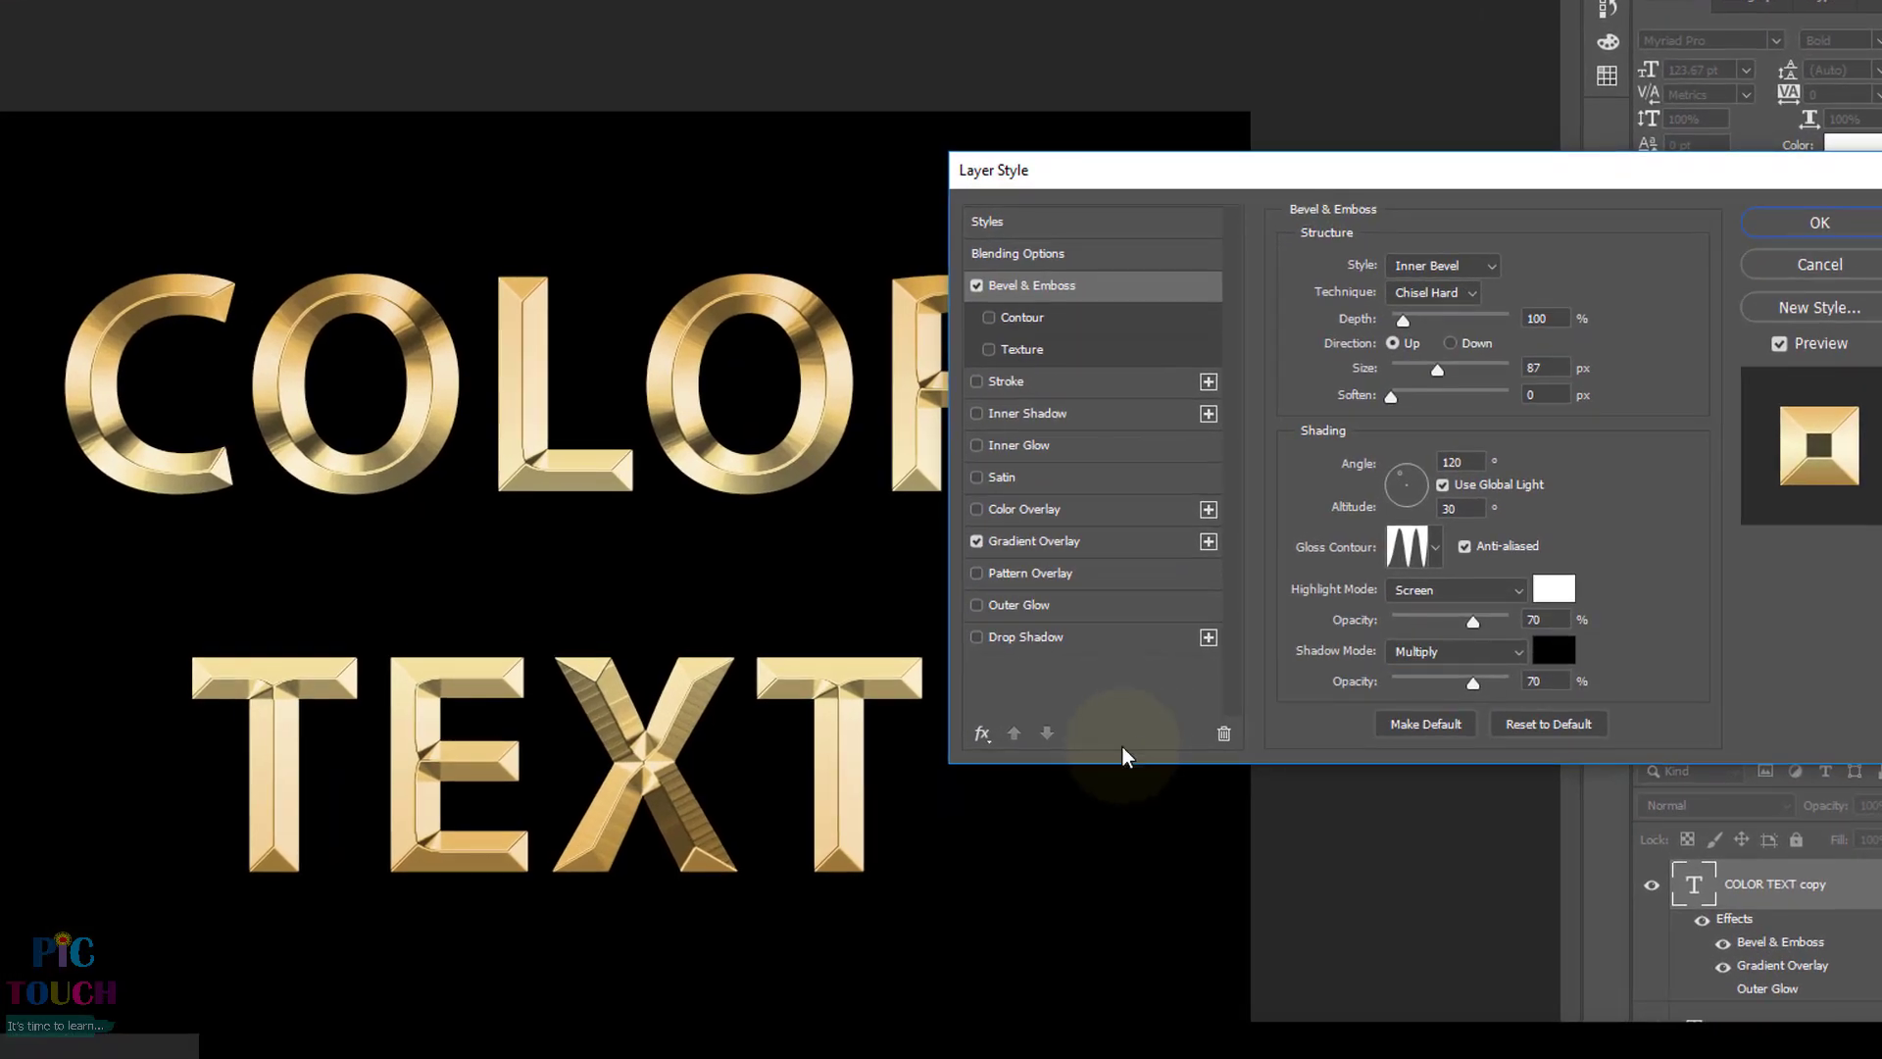
- Add an Inner Glow effect to the COLOR TEXT copy layer and edit its glow color
left_click(1026, 449)
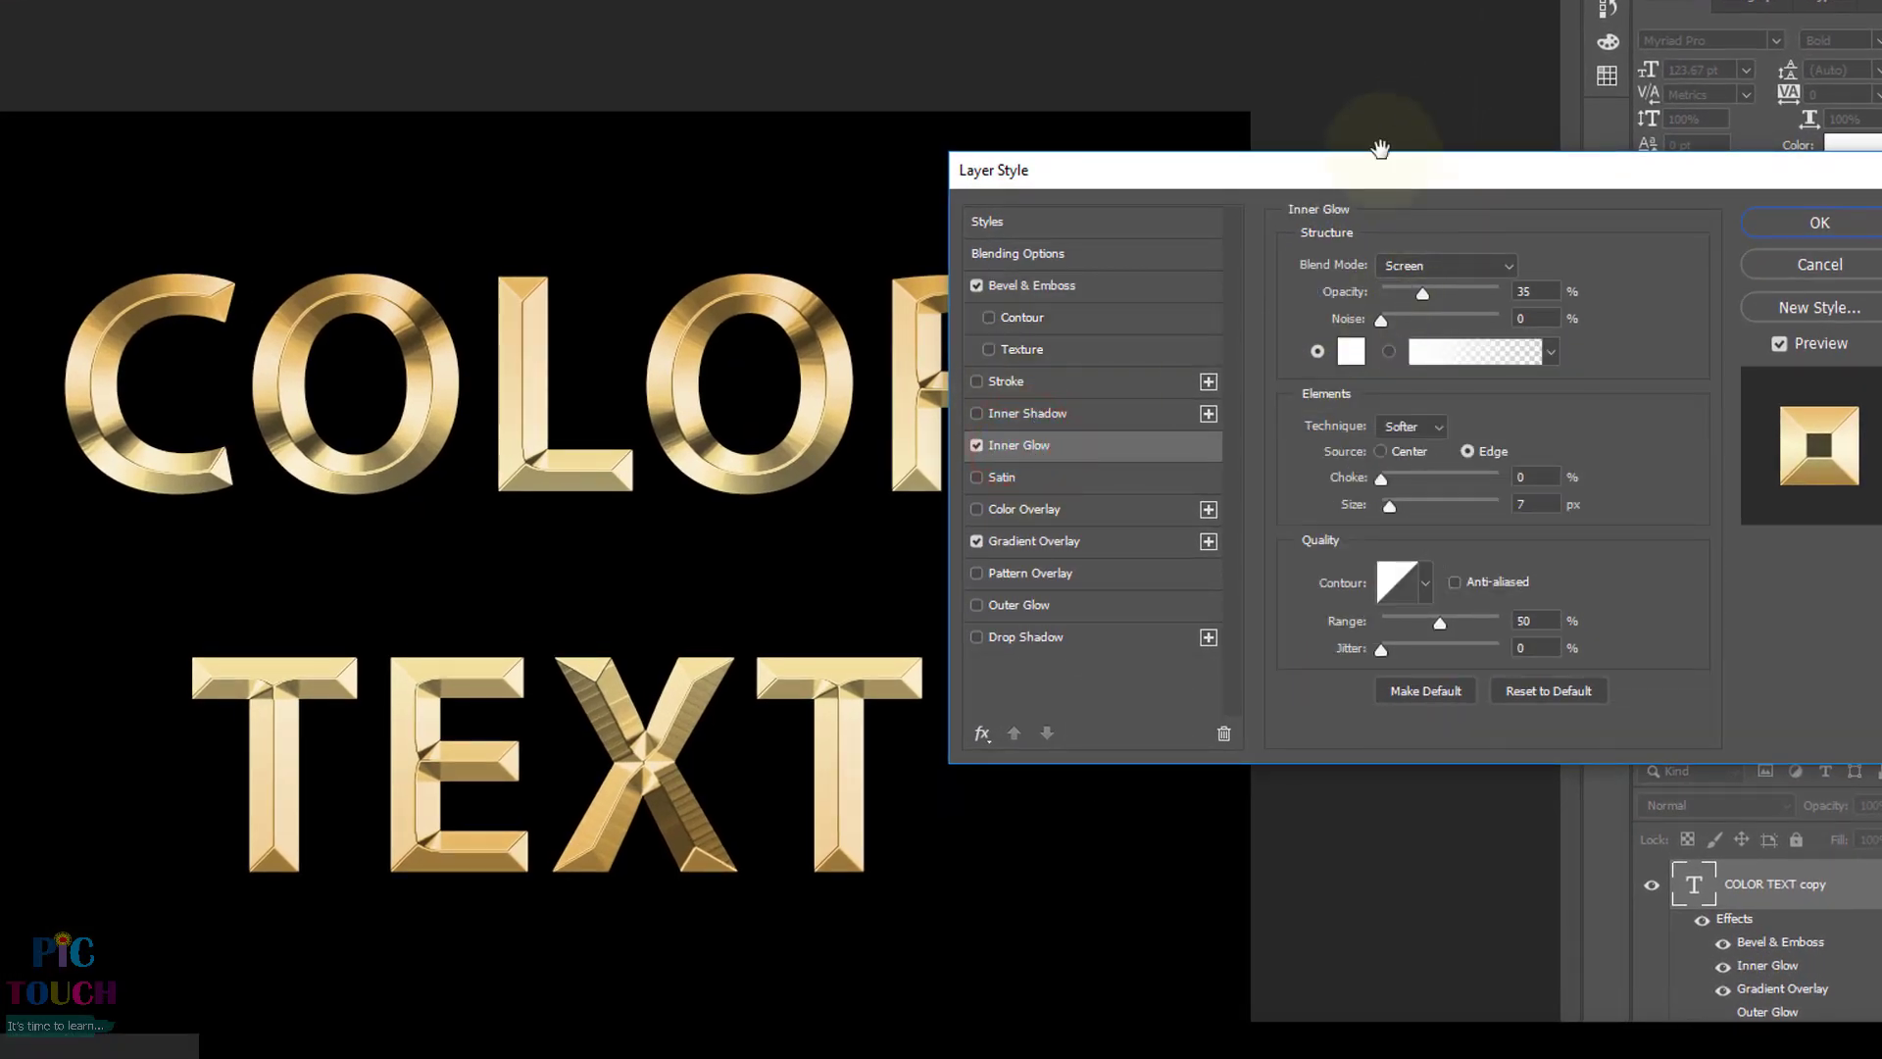
left_click_drag(1366, 165, 1342, 142)
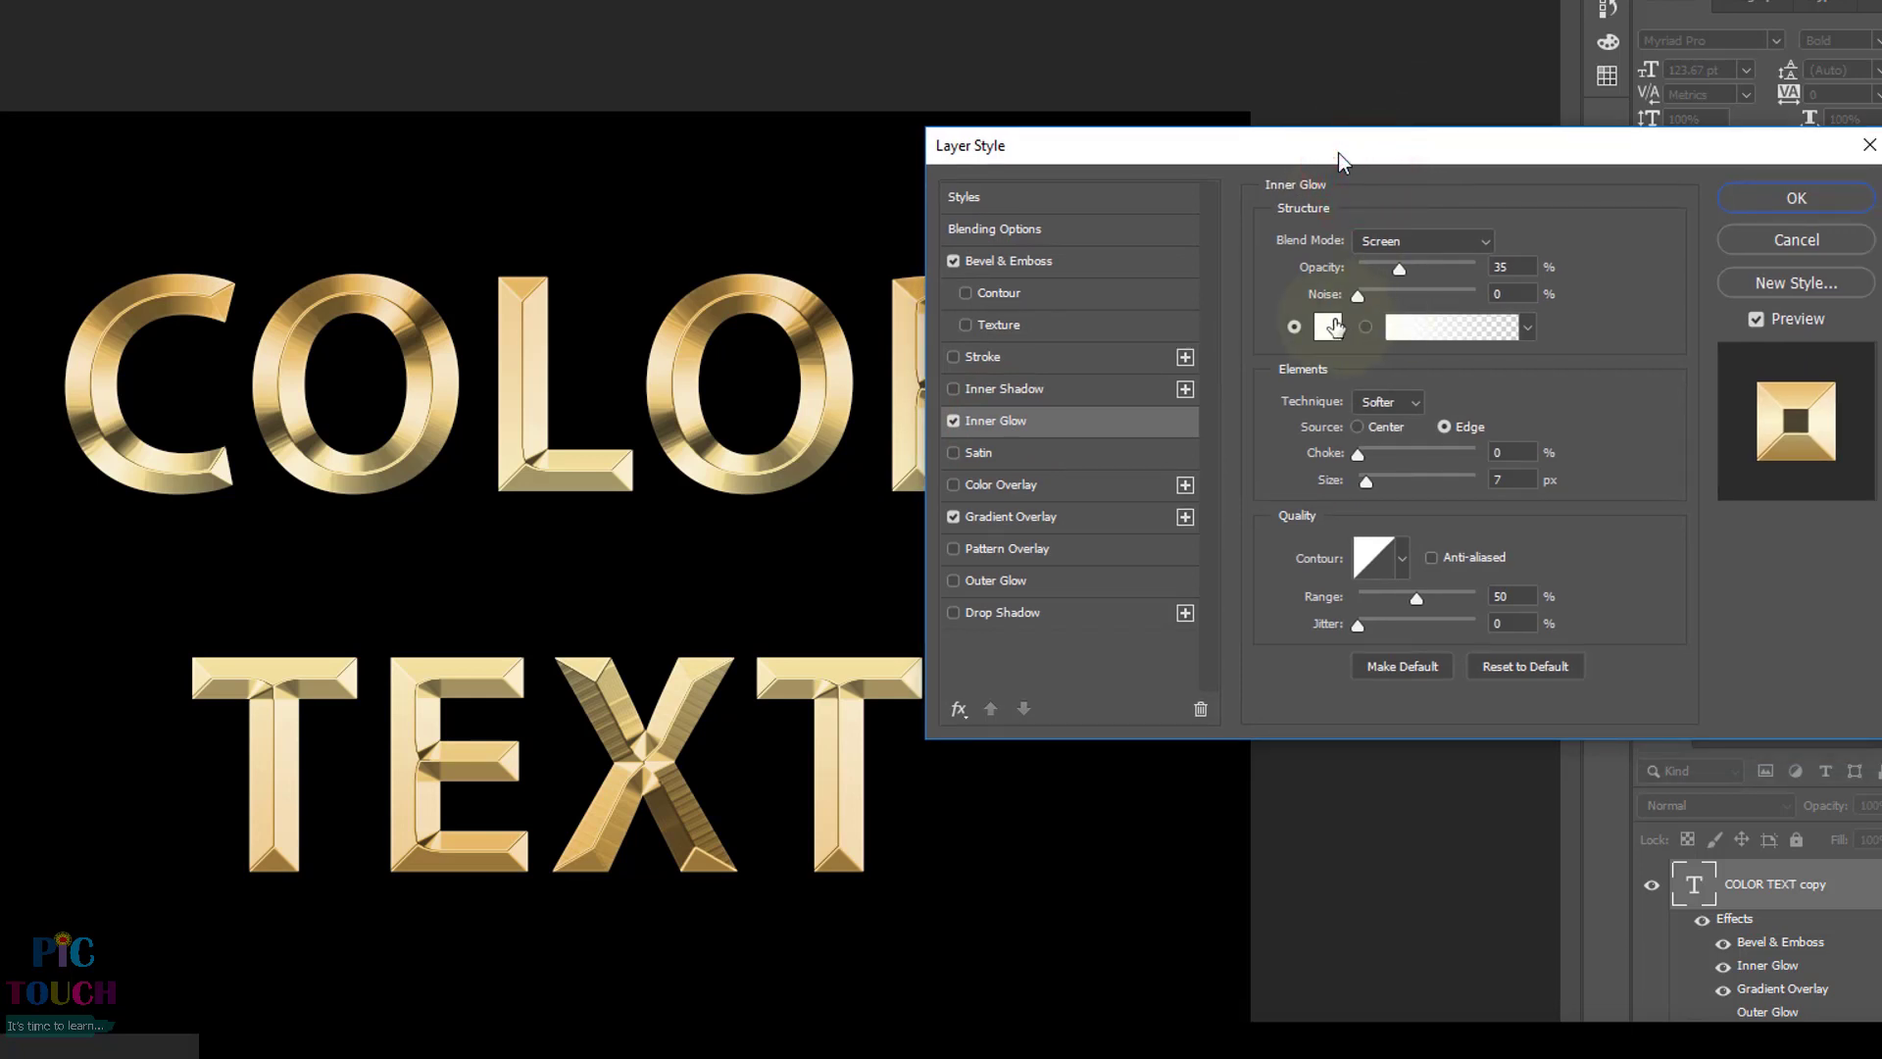
left_click(1333, 325)
left_click(1667, 431)
left_click(1391, 223)
left_click(1429, 333)
left_click(1331, 475)
left_click(1477, 124)
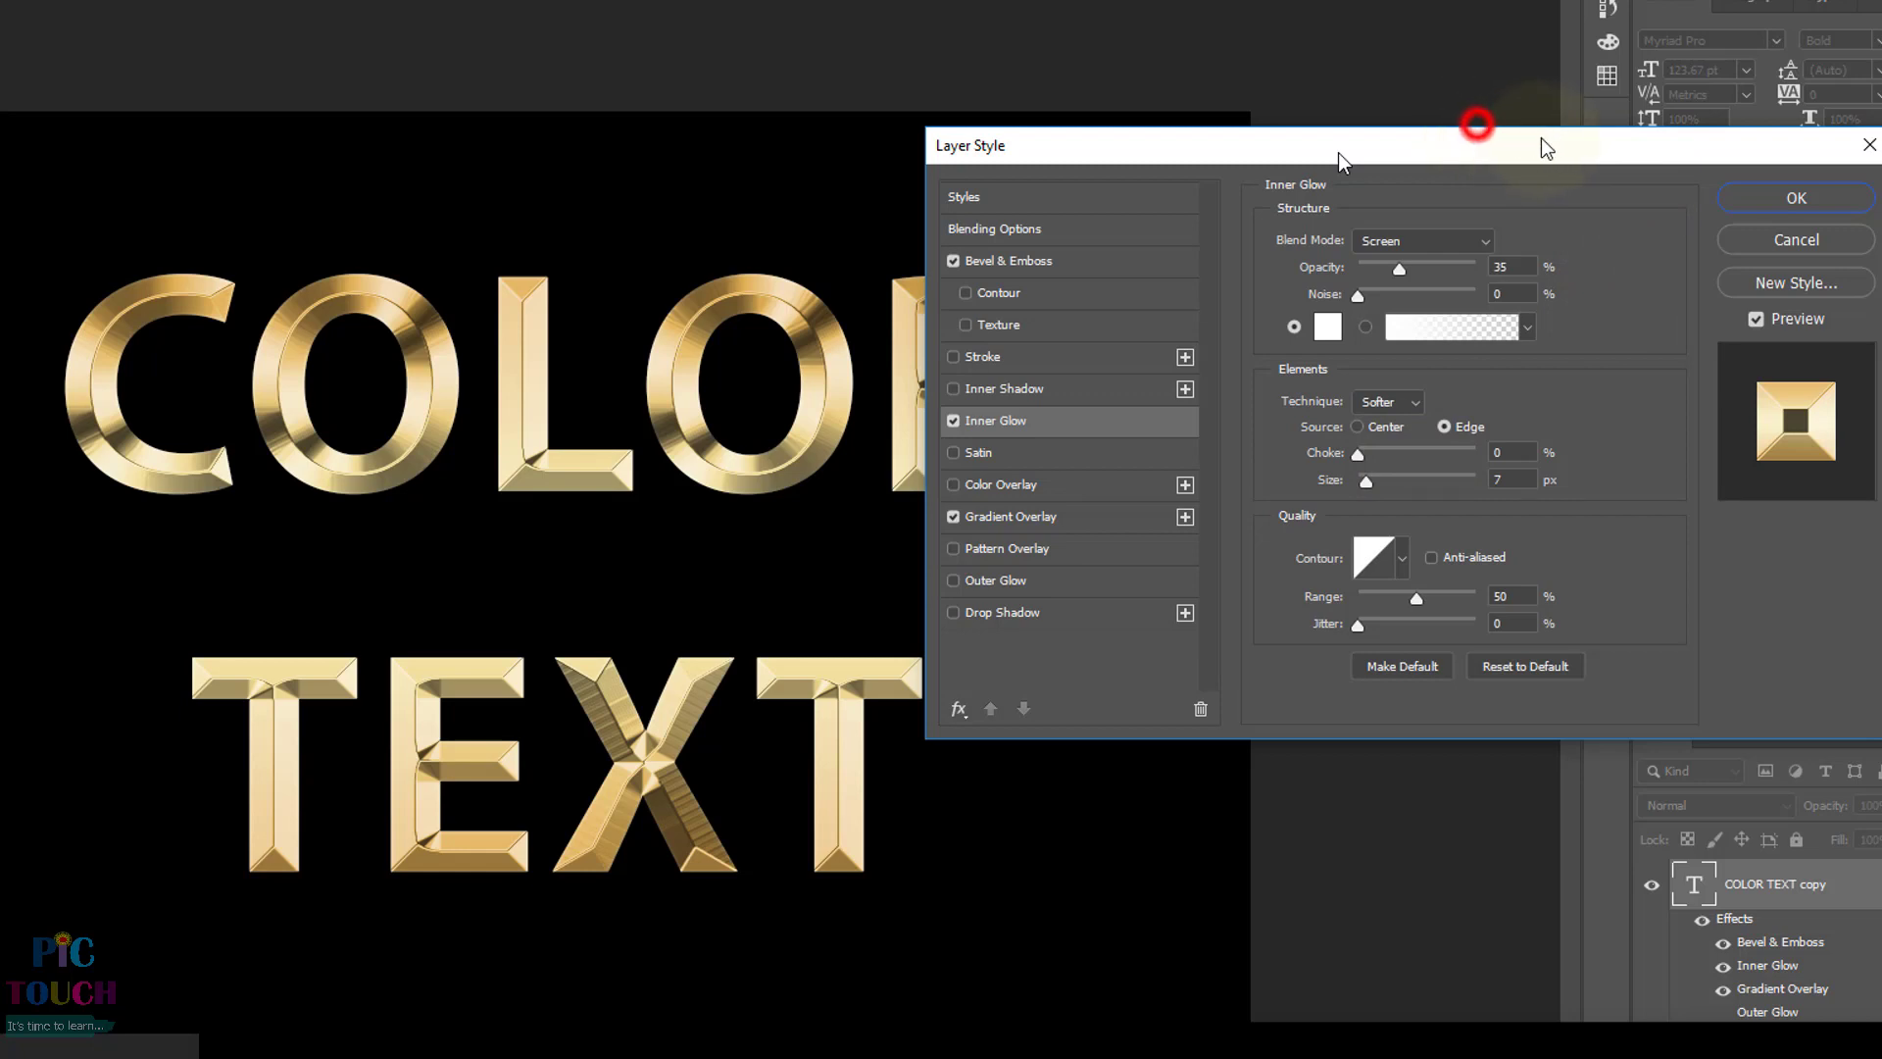
left_click(530, 476, "ctrl")
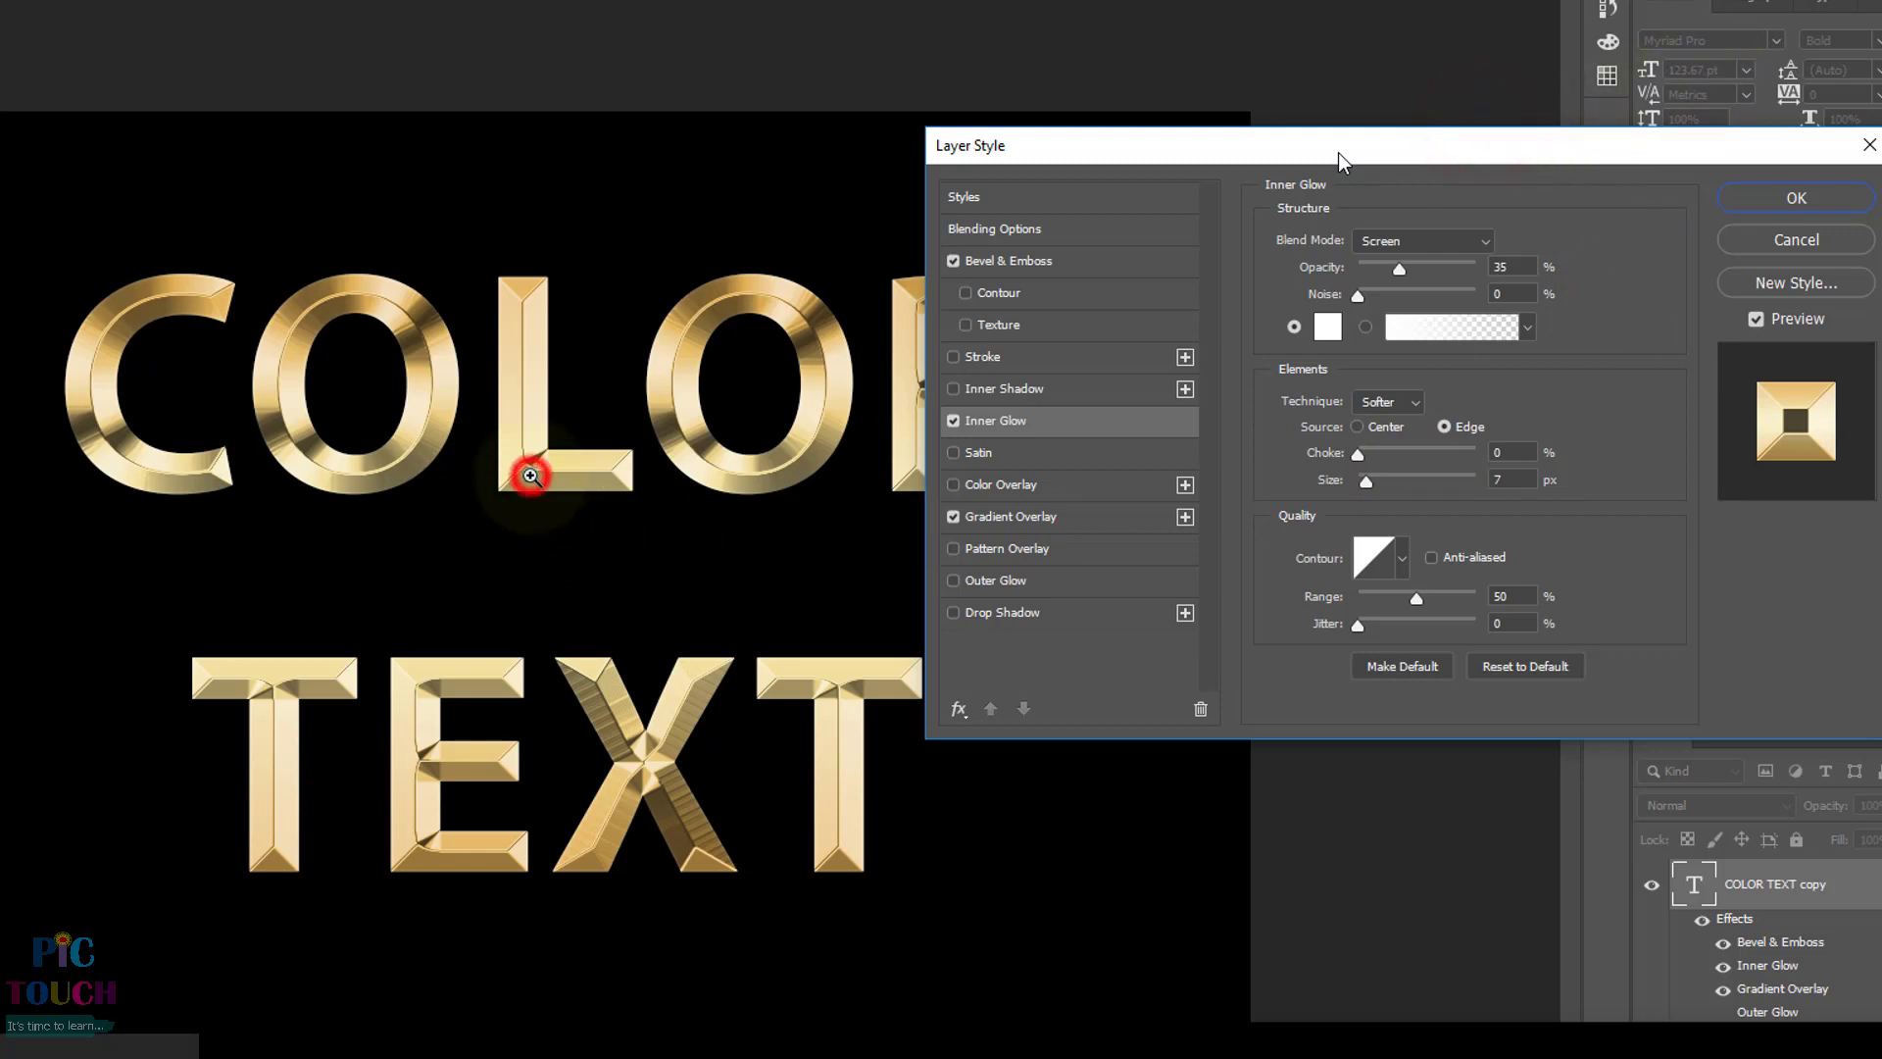
left_click(705, 571)
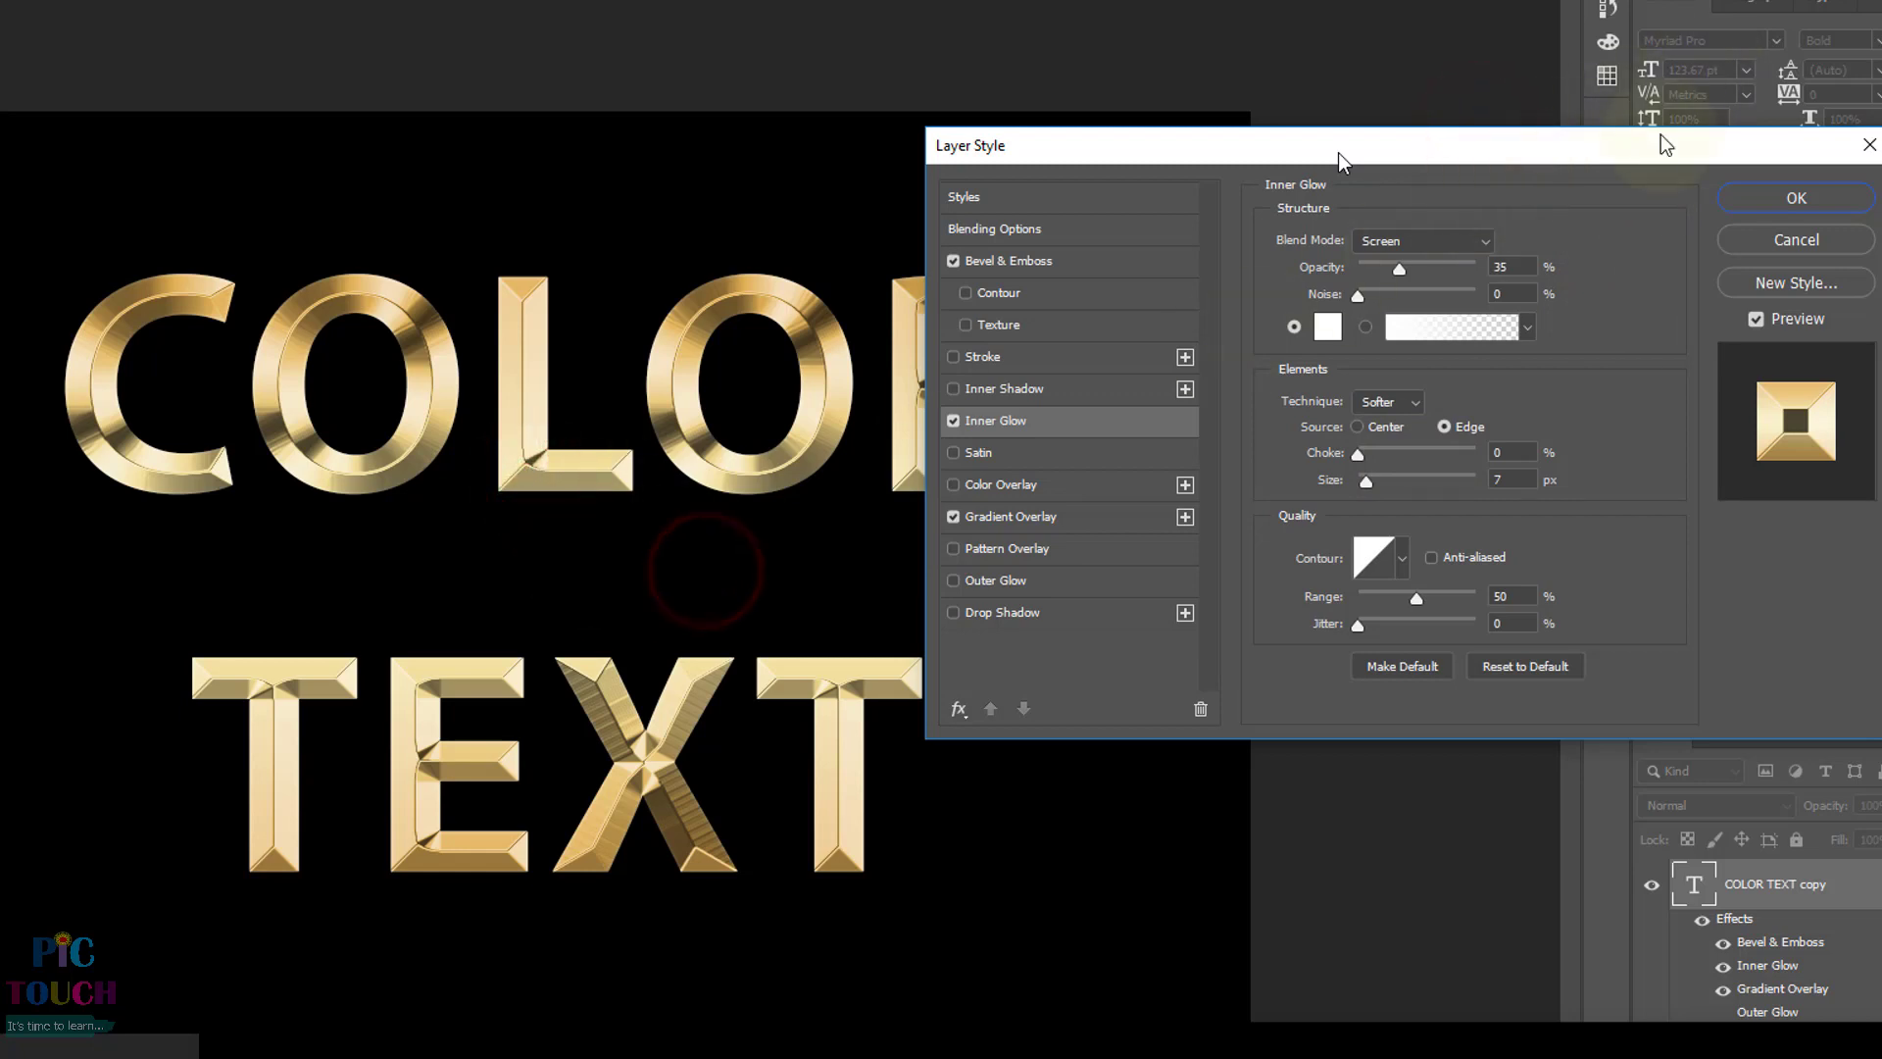
left_click(1662, 82)
left_click(1330, 450)
left_click(1337, 450)
left_click(1516, 438)
left_click(1353, 451)
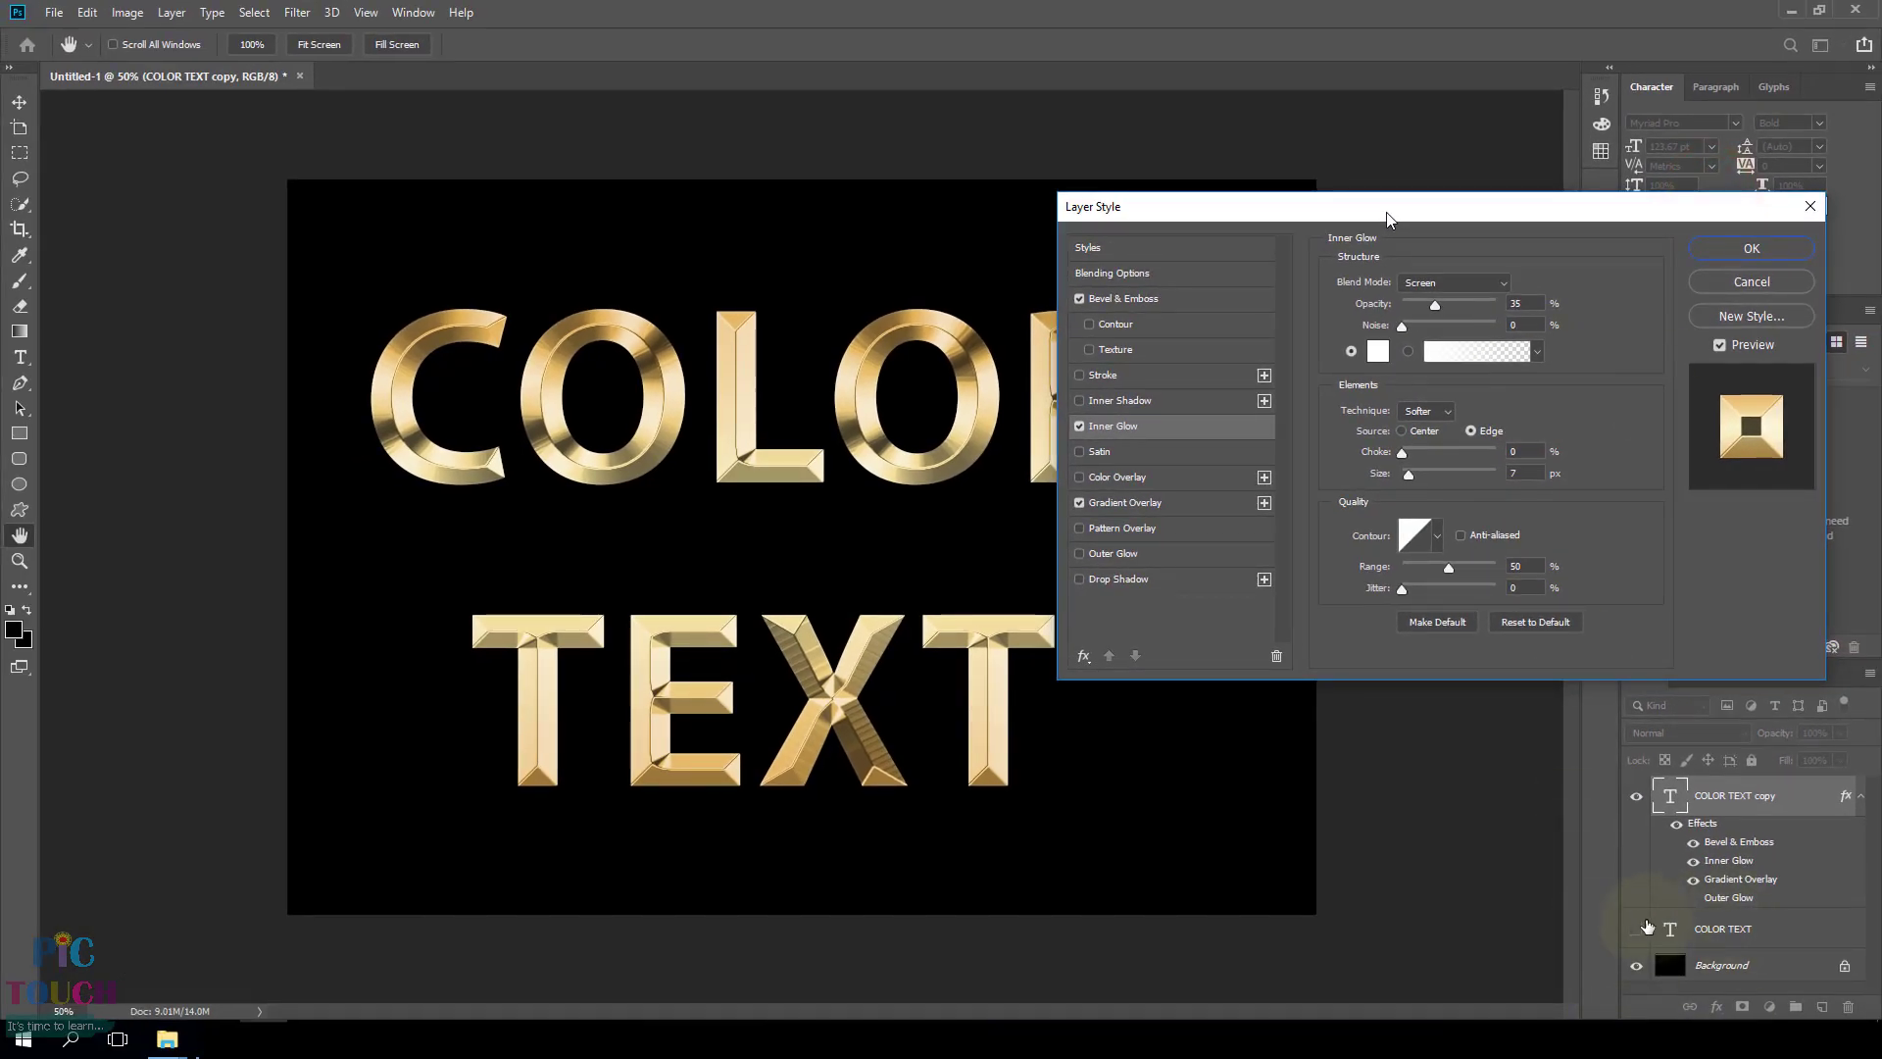
- Make the original COLOR TEXT layer visible and add a Stroke effect to it
left_click(1798, 907)
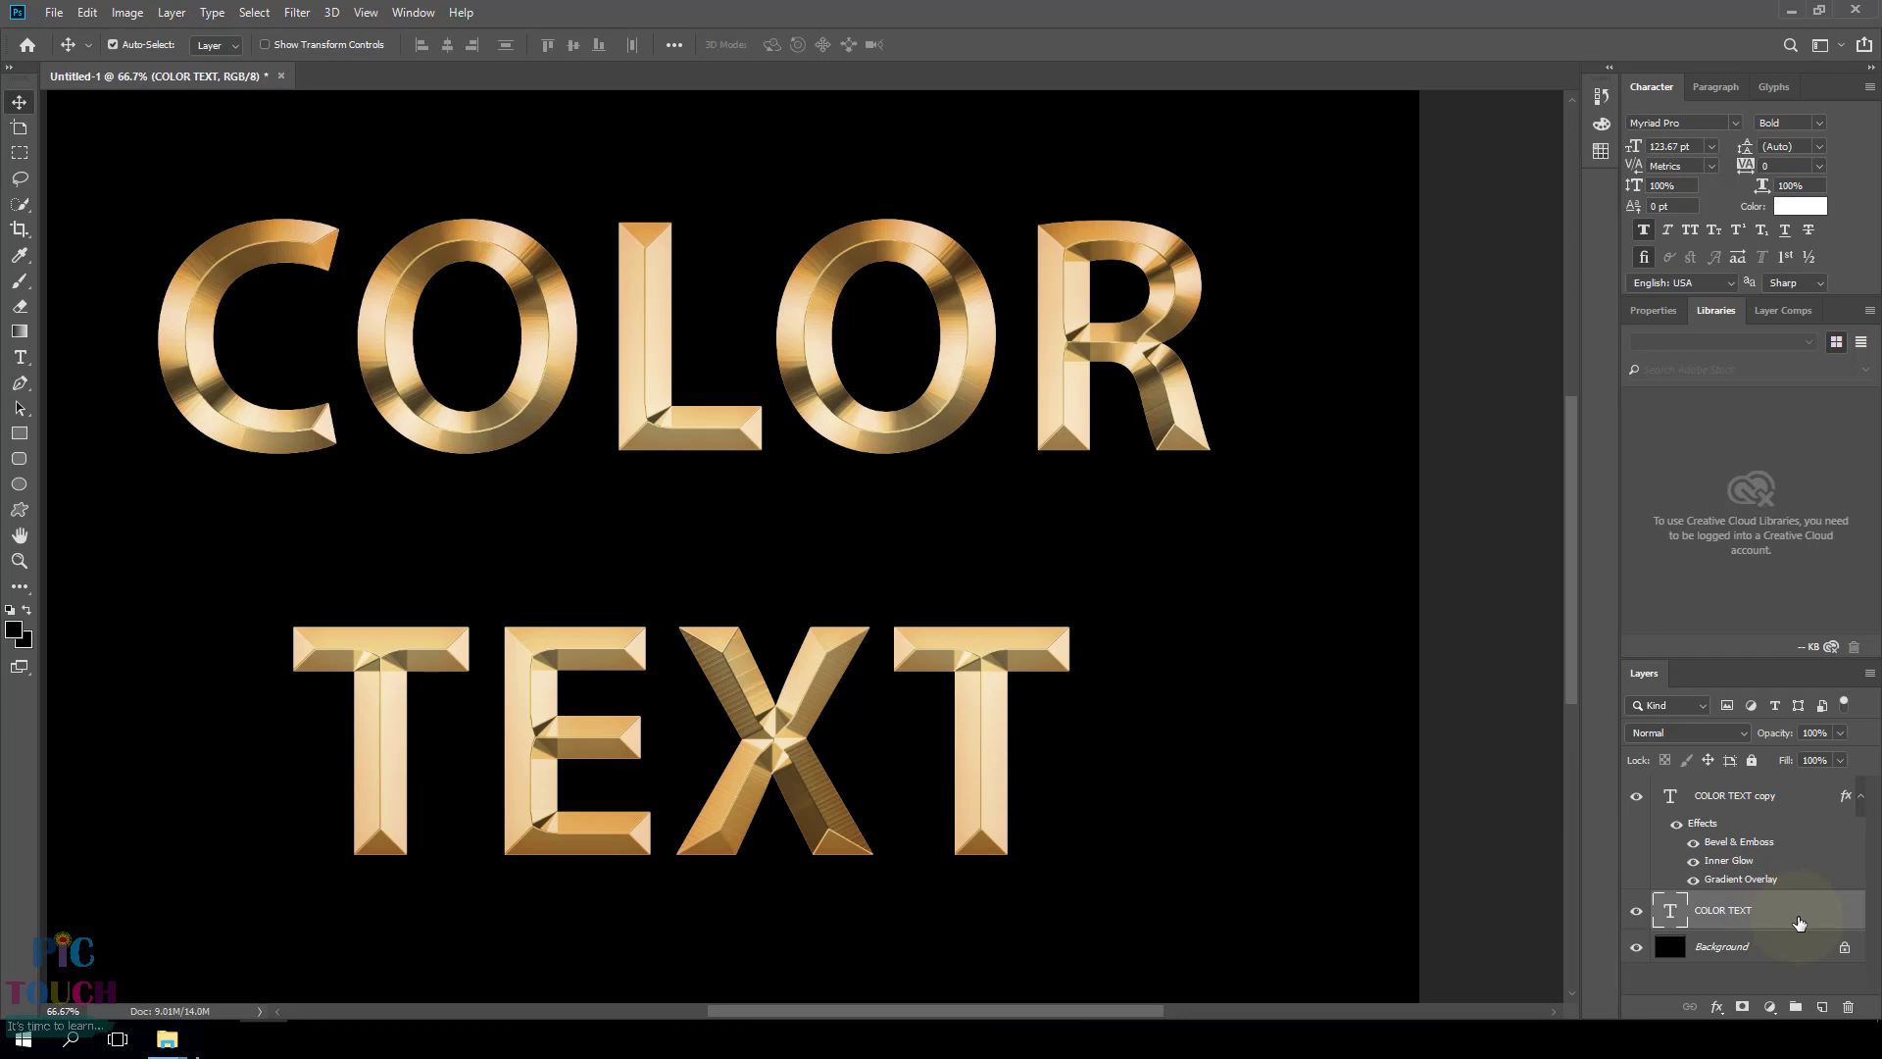
double_click(1802, 921)
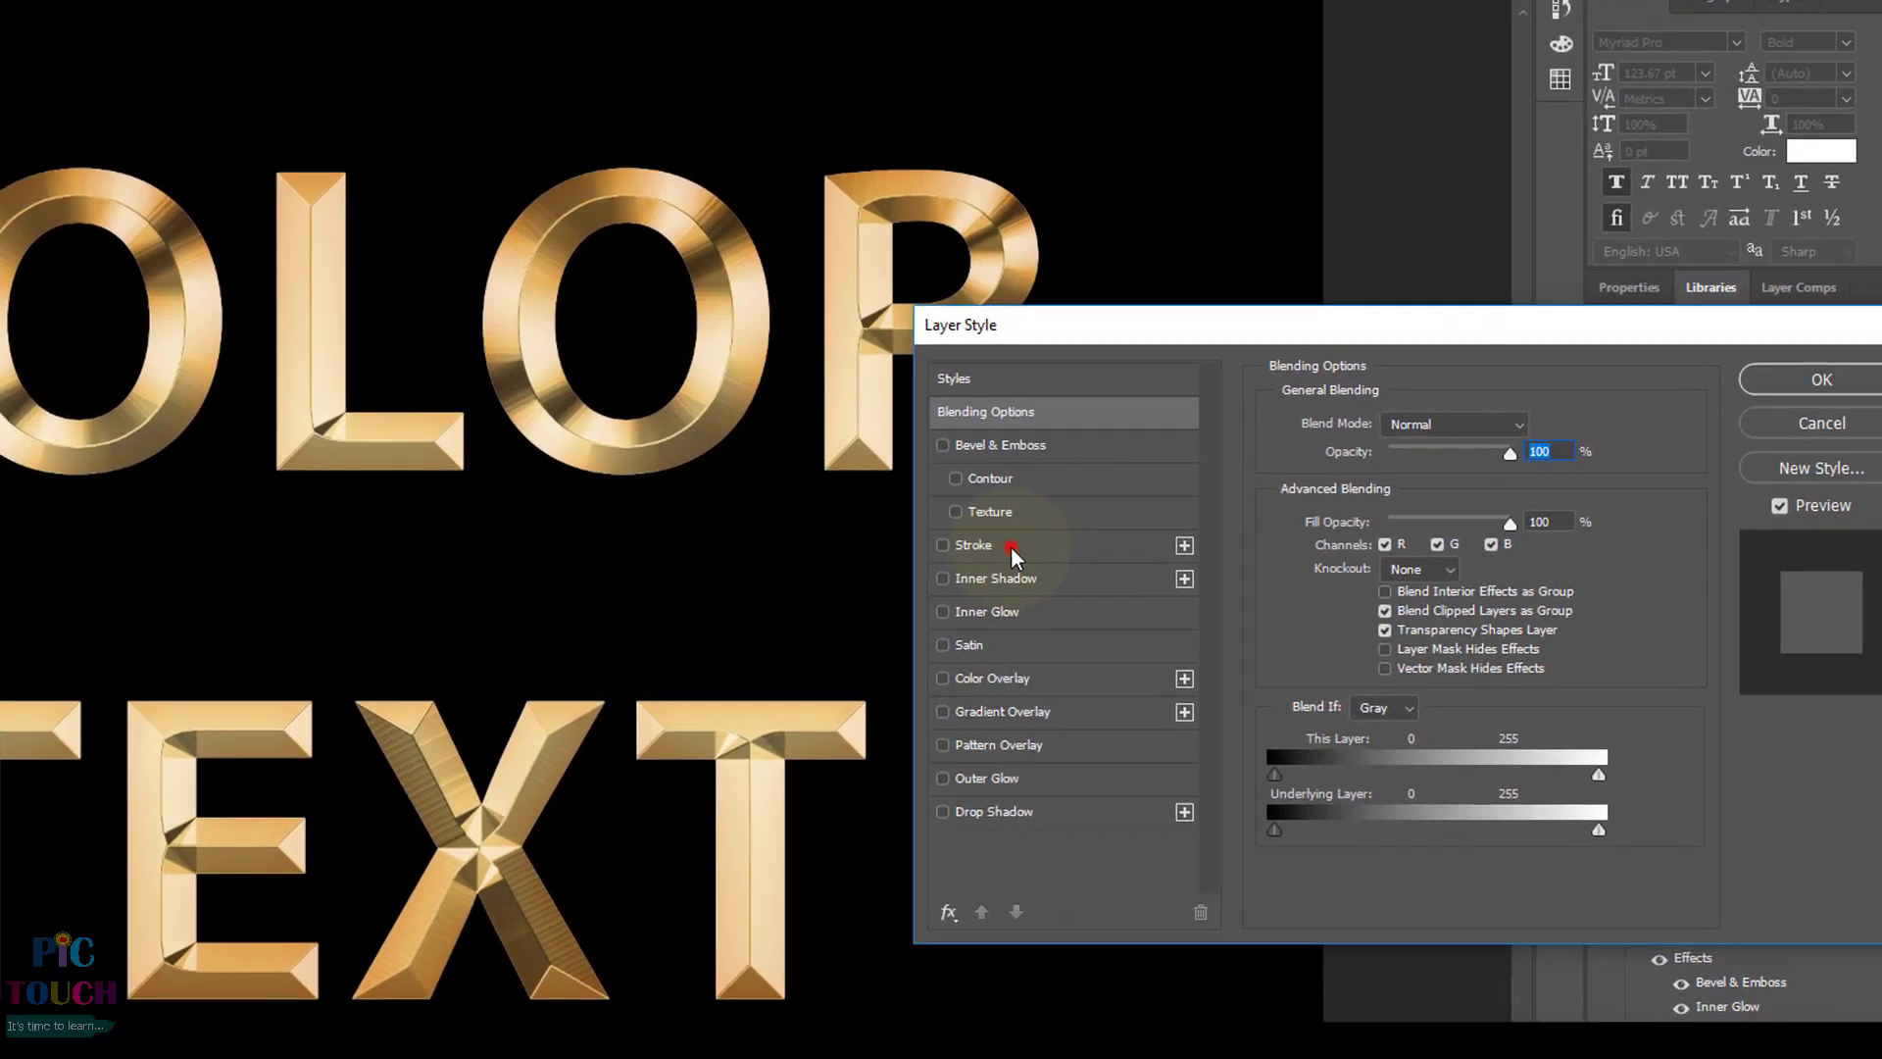
left_click(1180, 510)
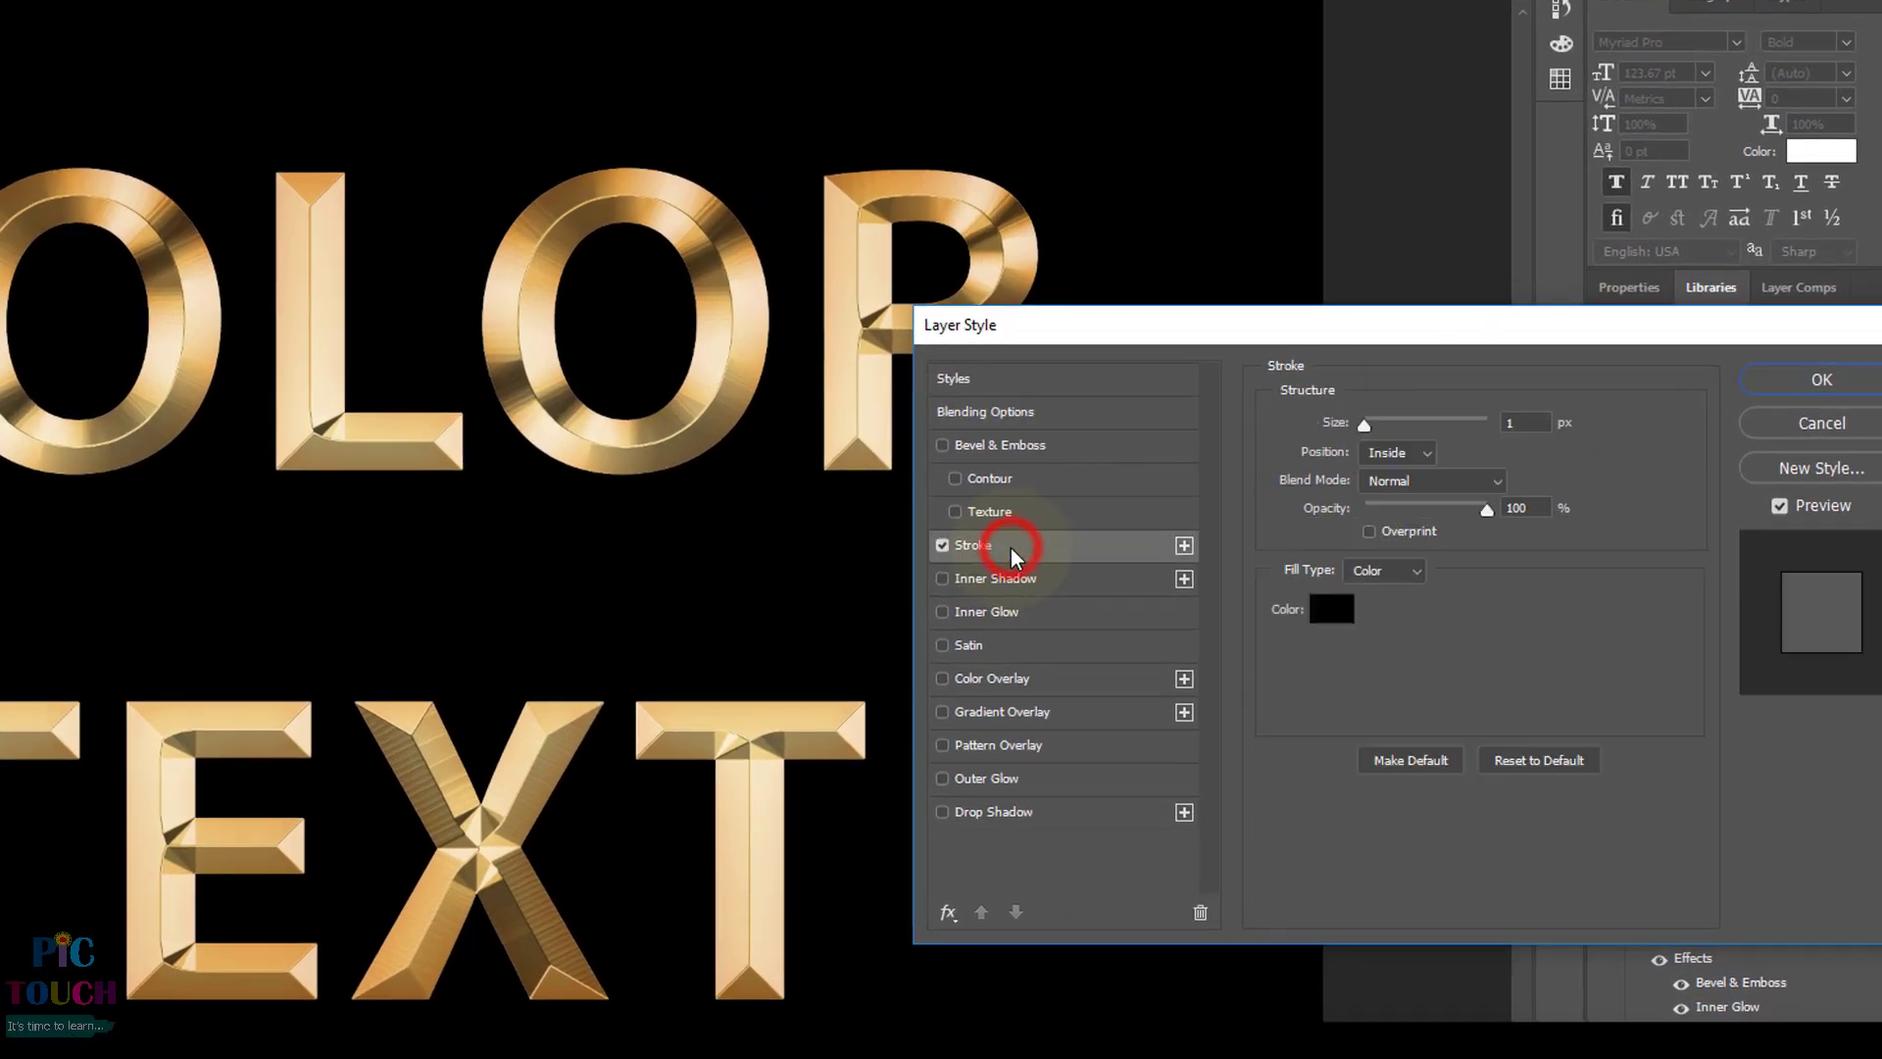
- Fill the stroke with the GOLD TEXT gradient preset and set its gradient style to Reflected
left_click(1409, 570)
left_click(1408, 611)
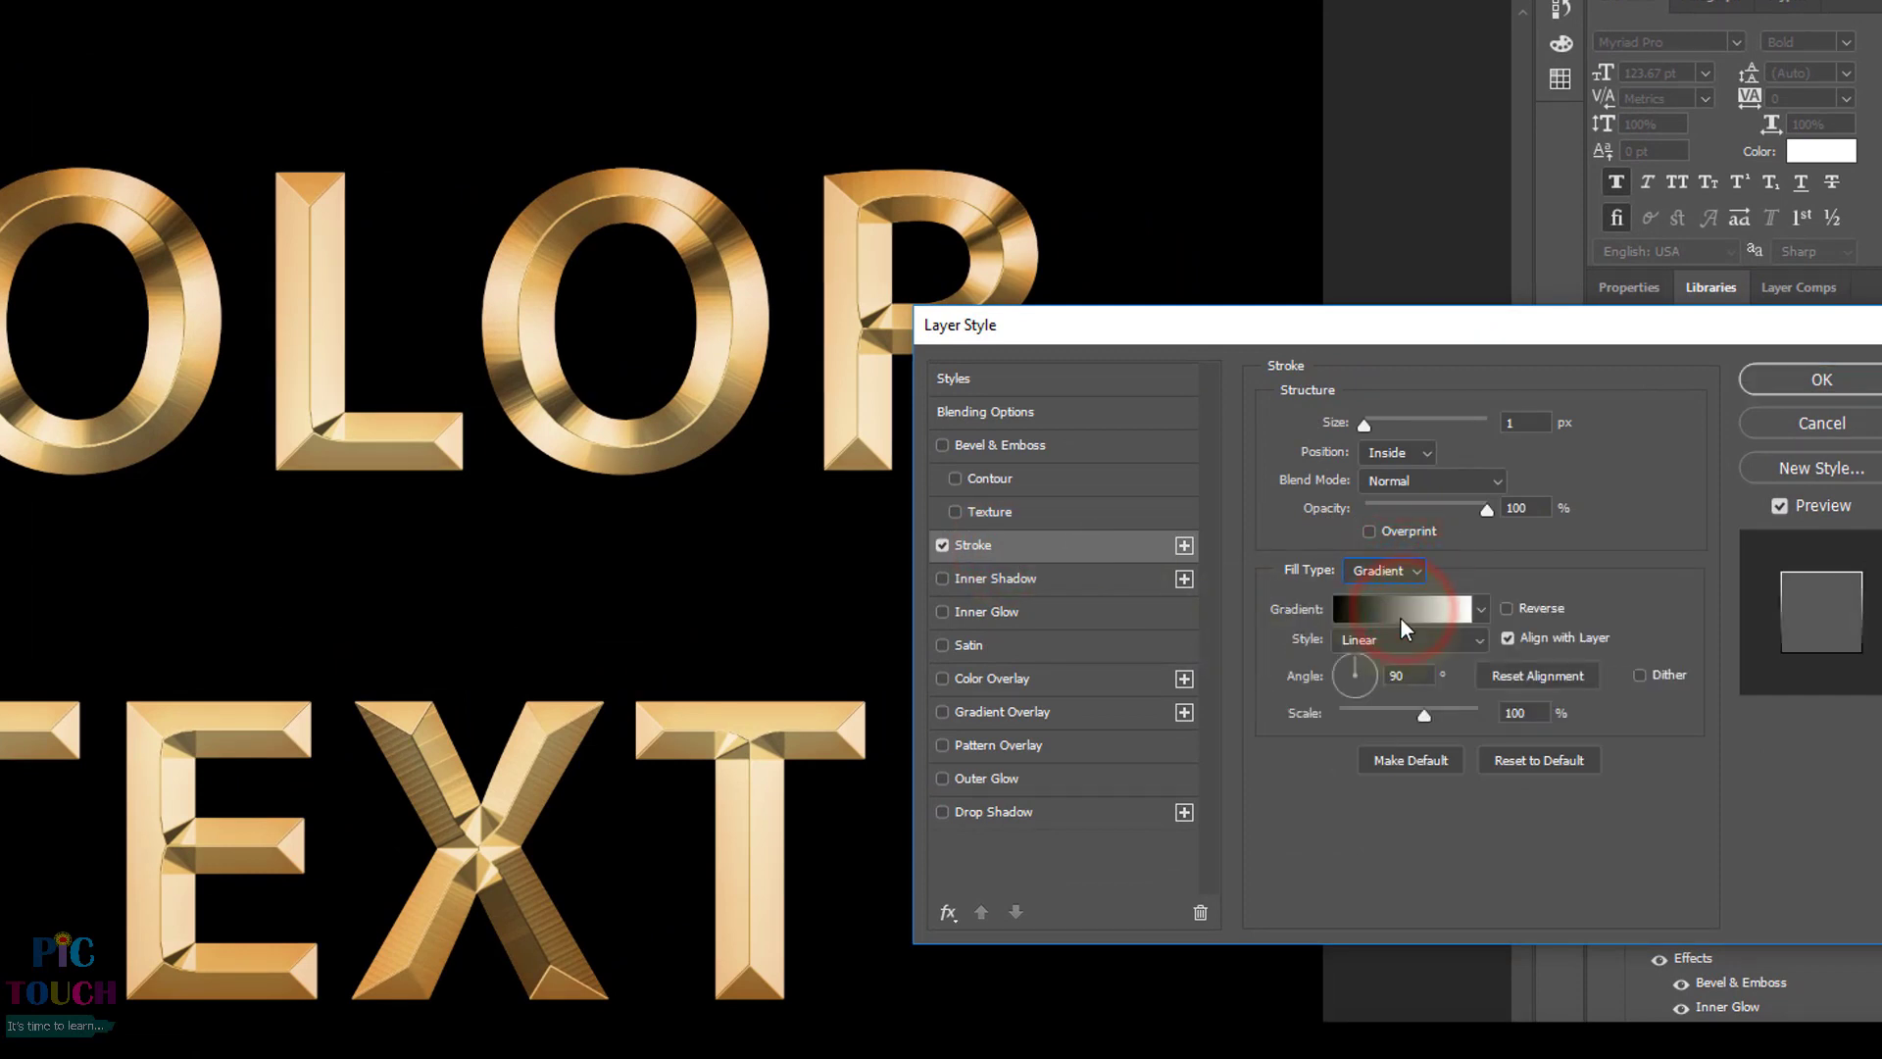
left_click(1400, 616)
left_click(1315, 596)
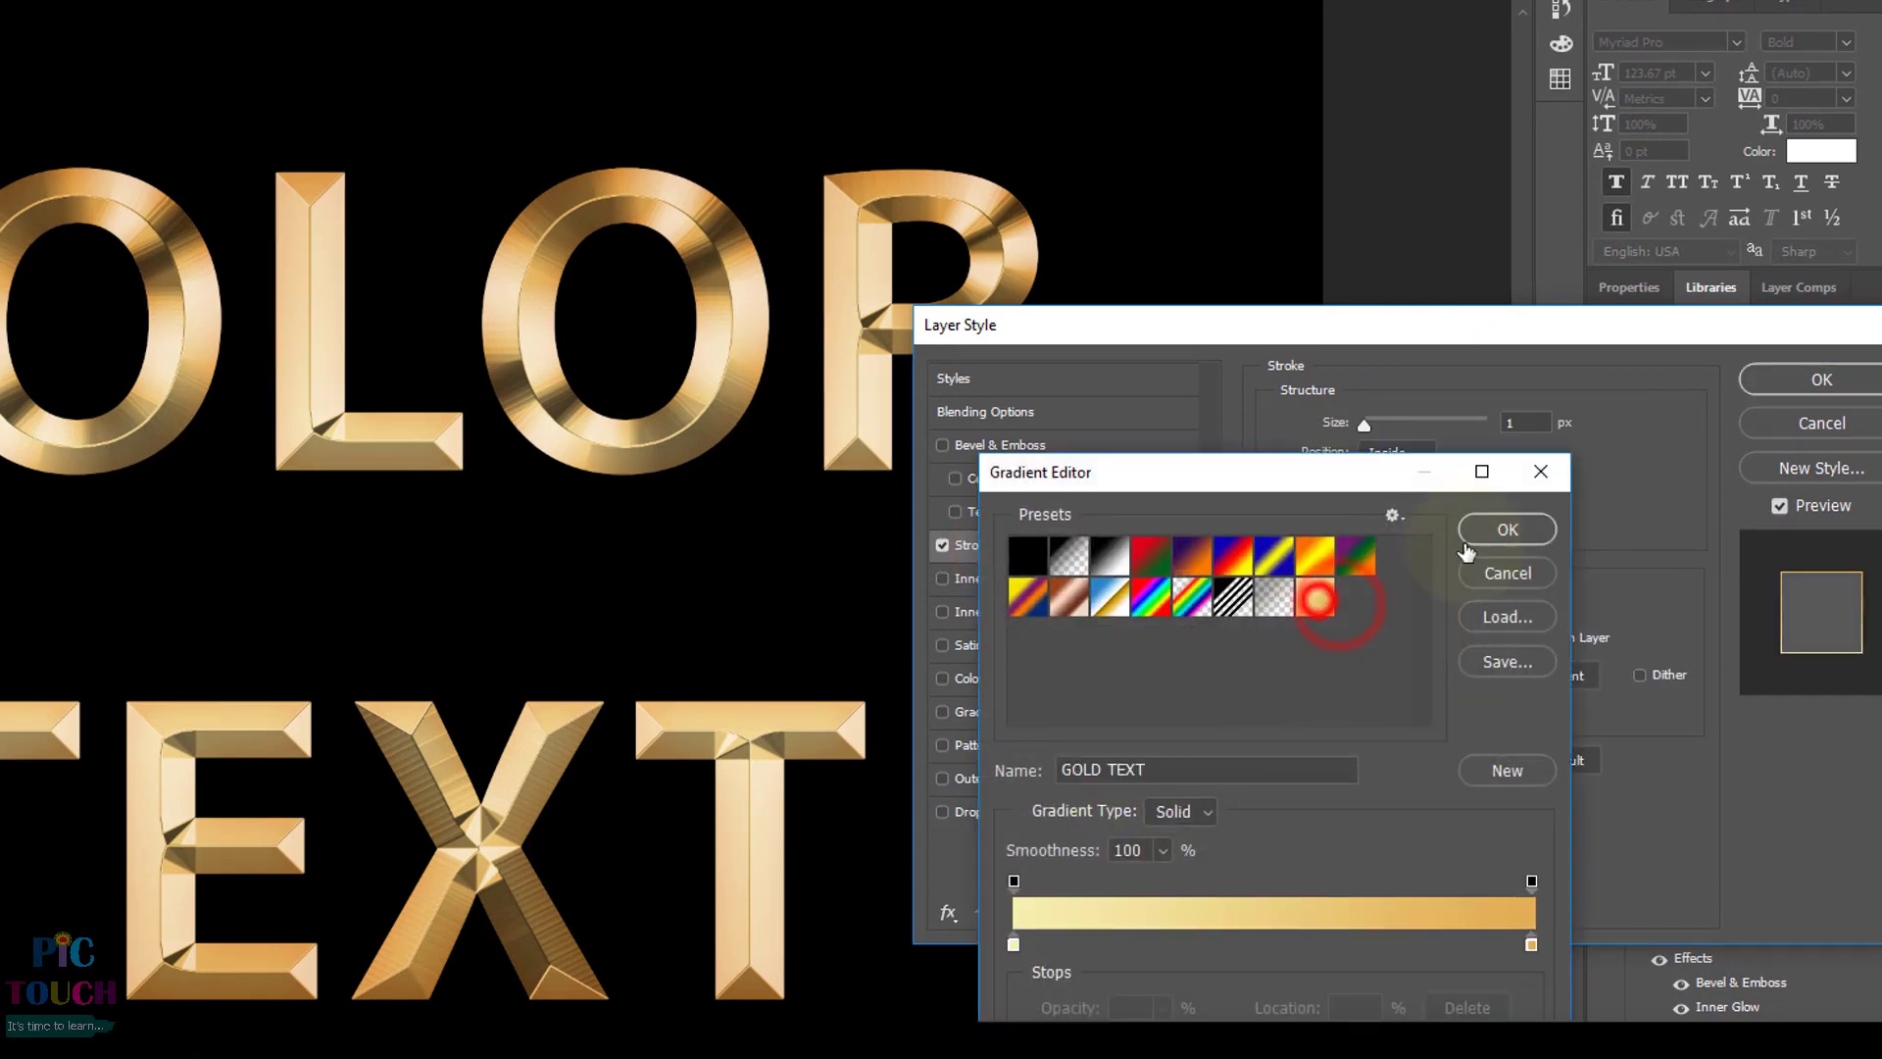
left_click(1508, 529)
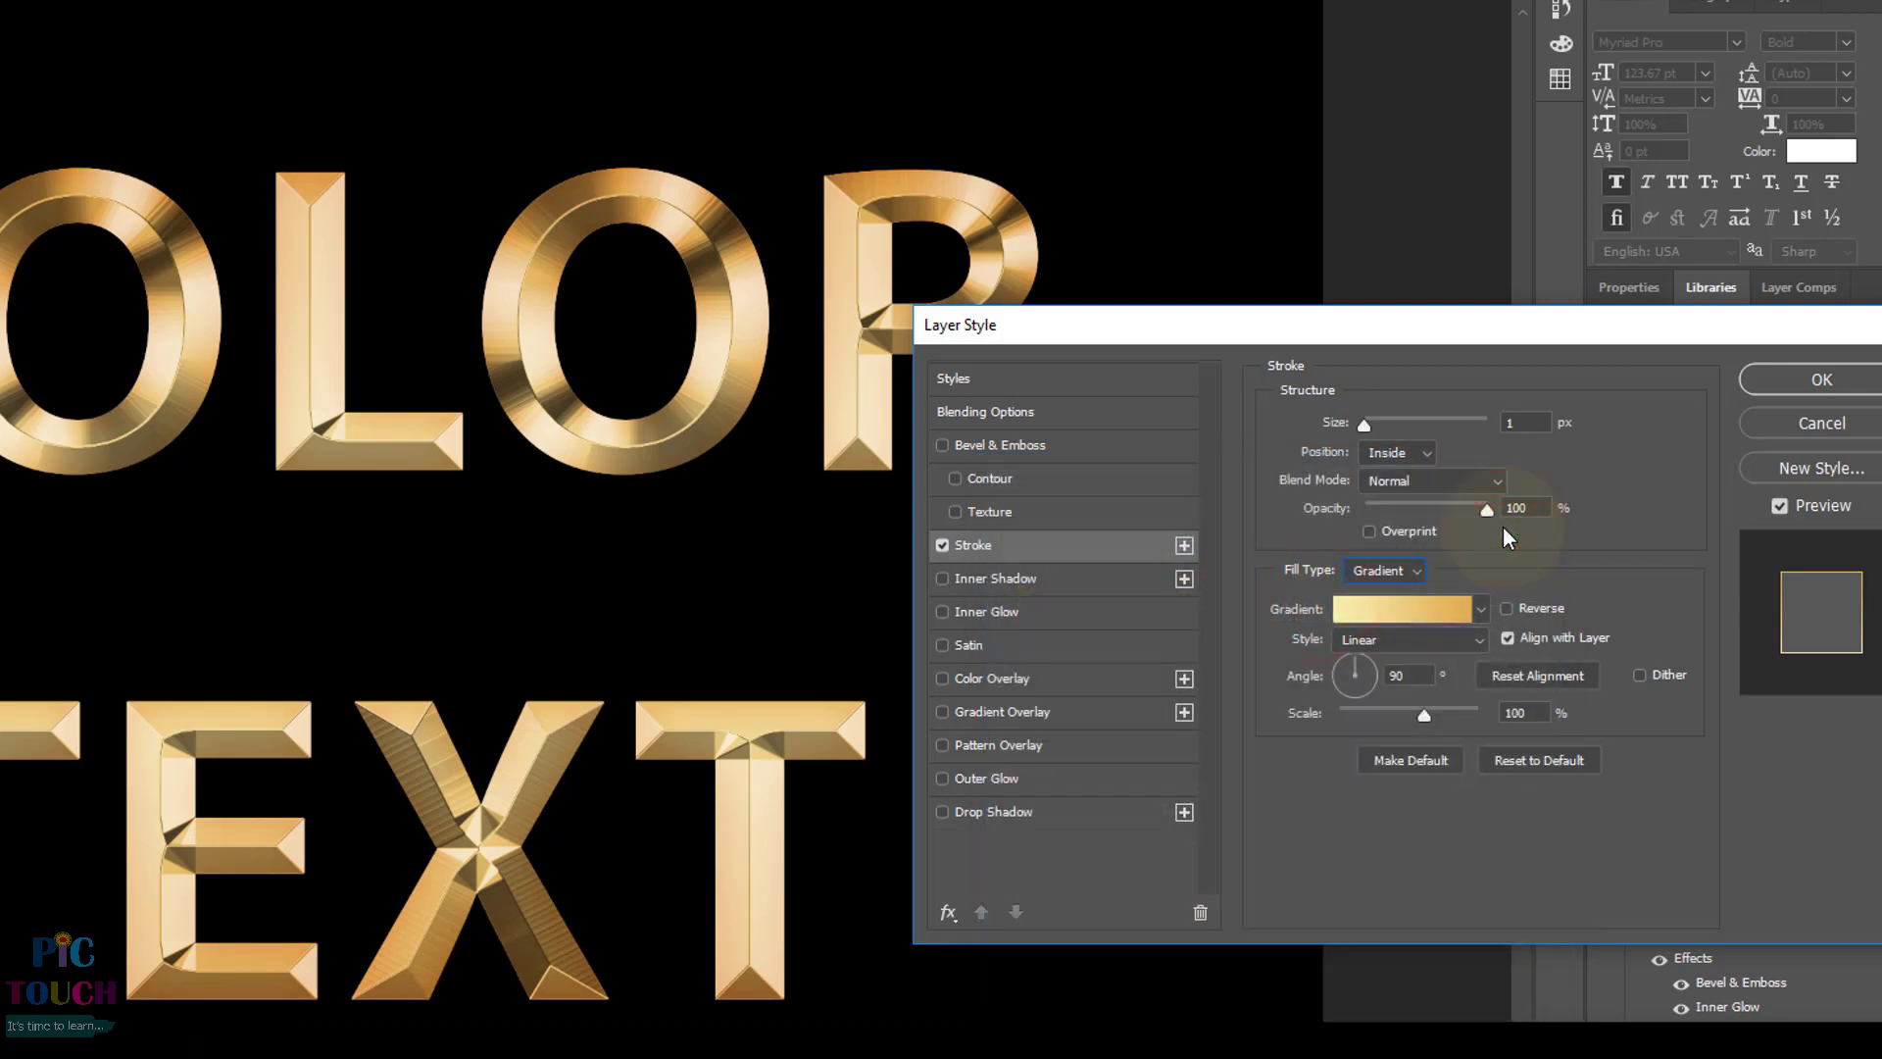
left_click(1390, 639)
left_click(1387, 713)
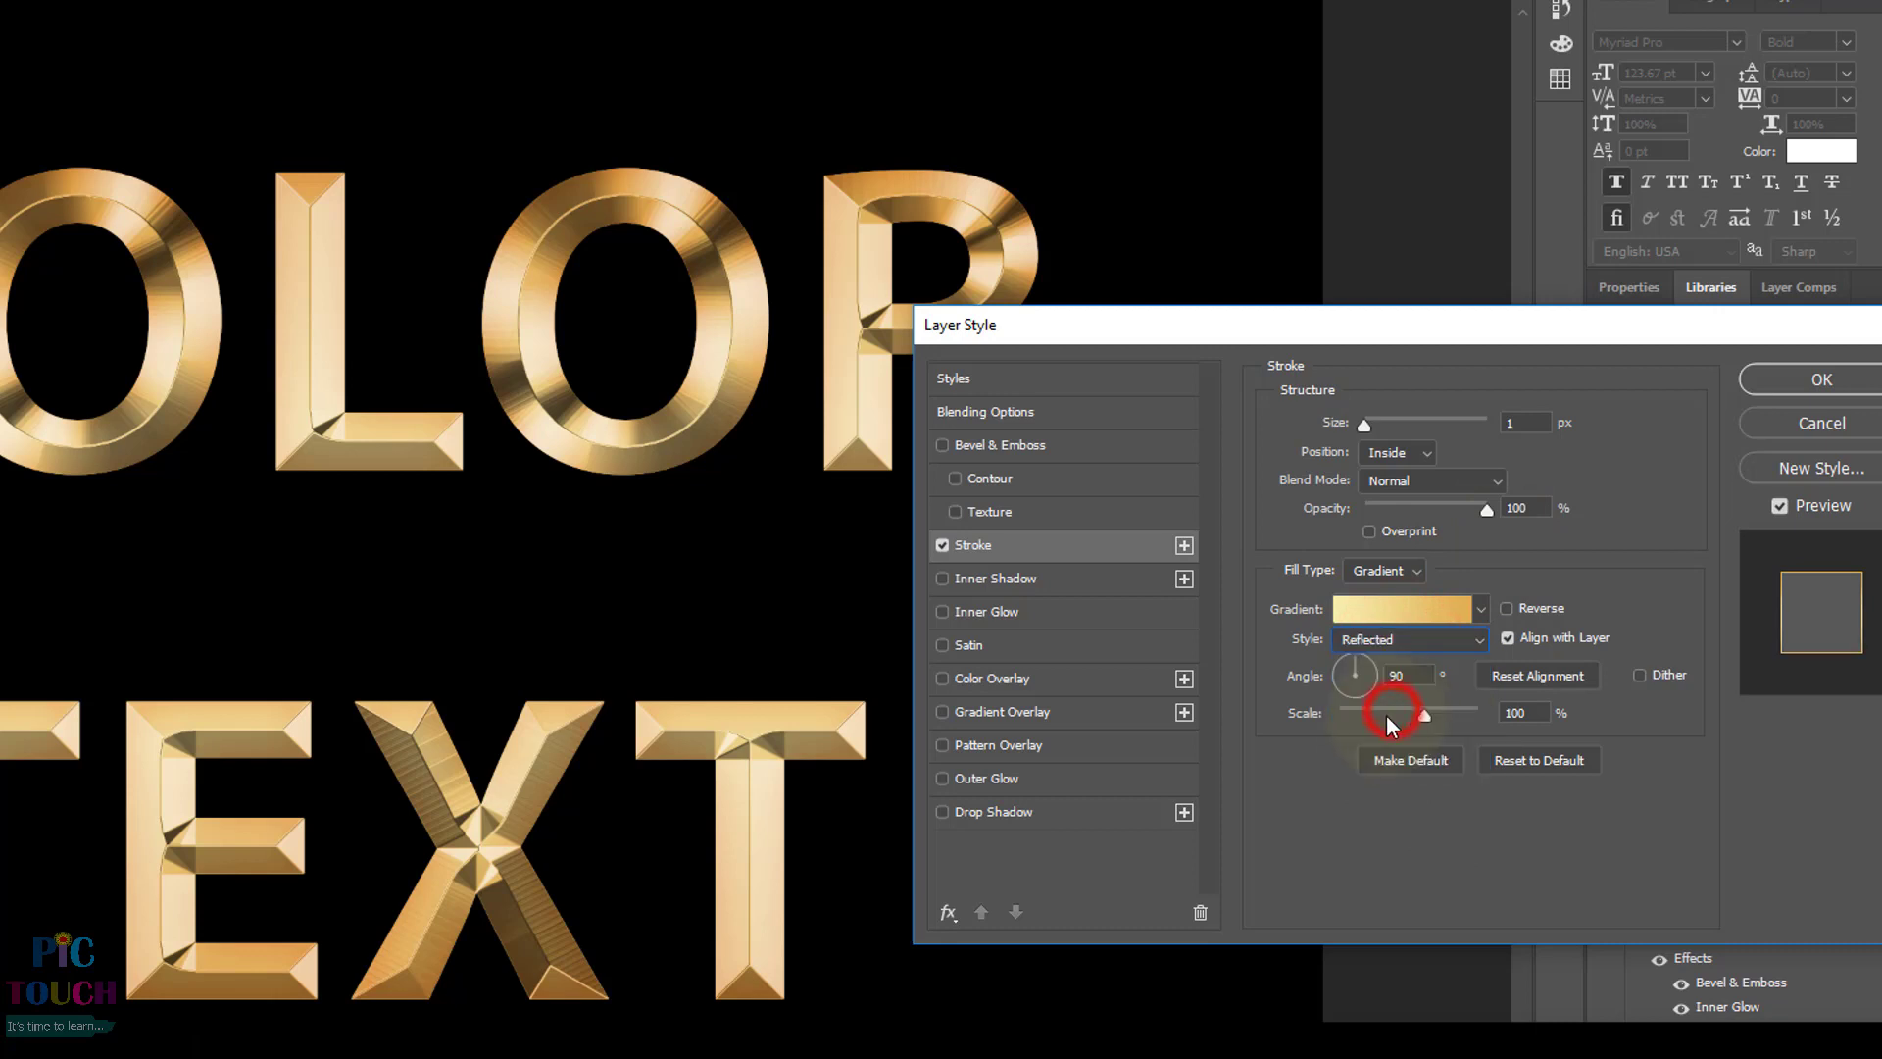
- Position the stroke on the outside of the original COLOR TEXT layer and set its size to 4 px
left_click(1423, 451)
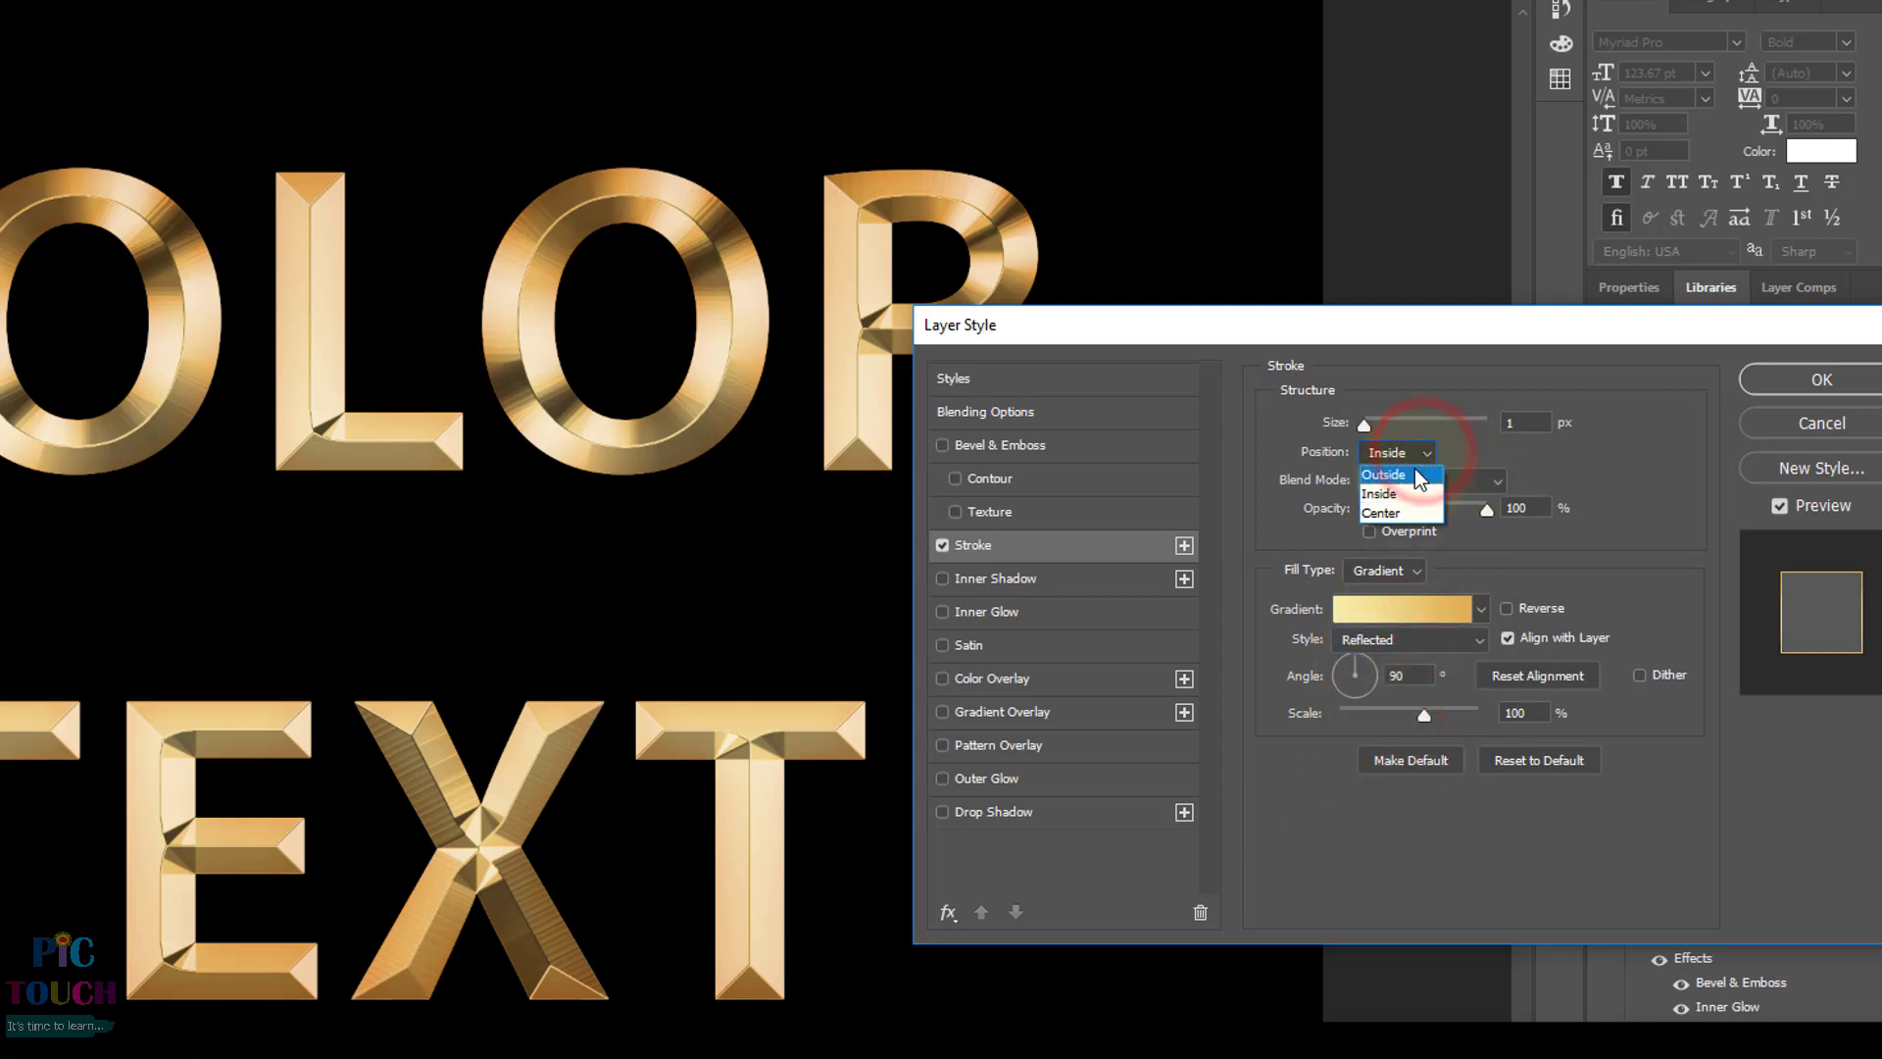
left_click(1415, 473)
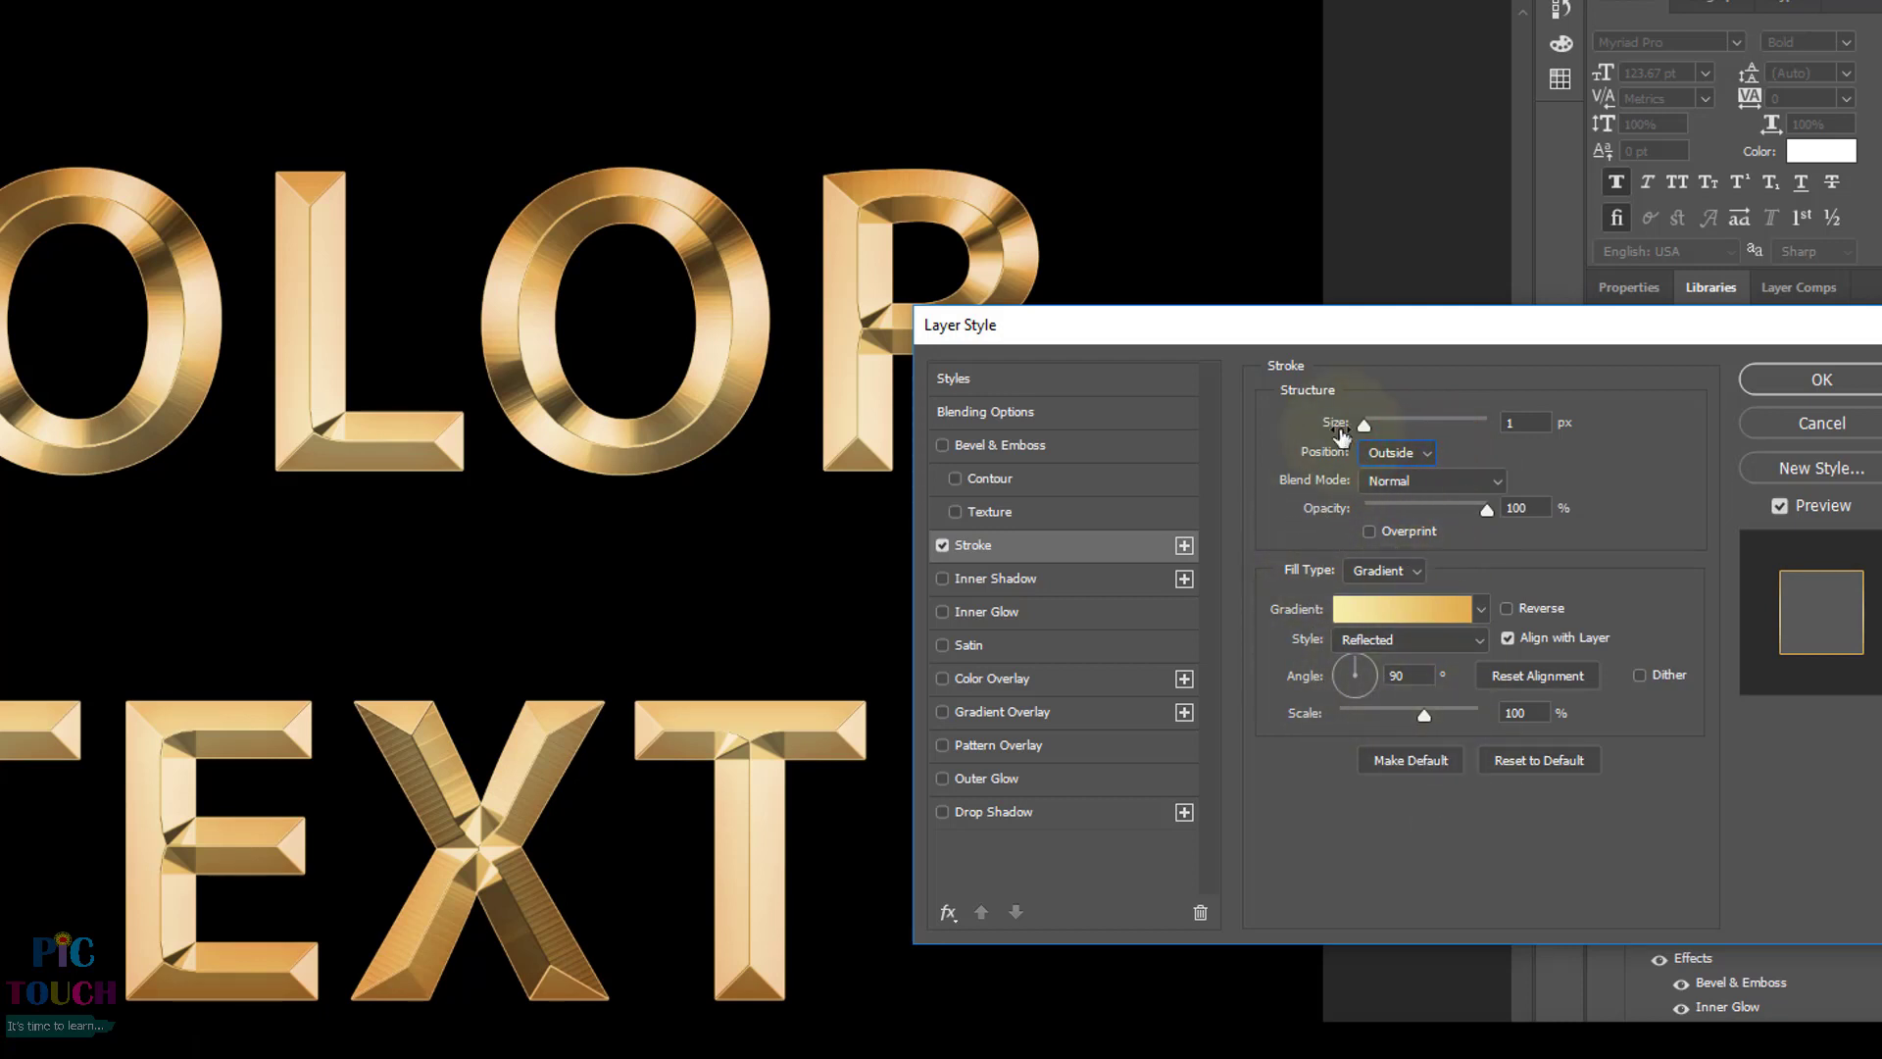
left_click_drag(1338, 427, 1354, 423)
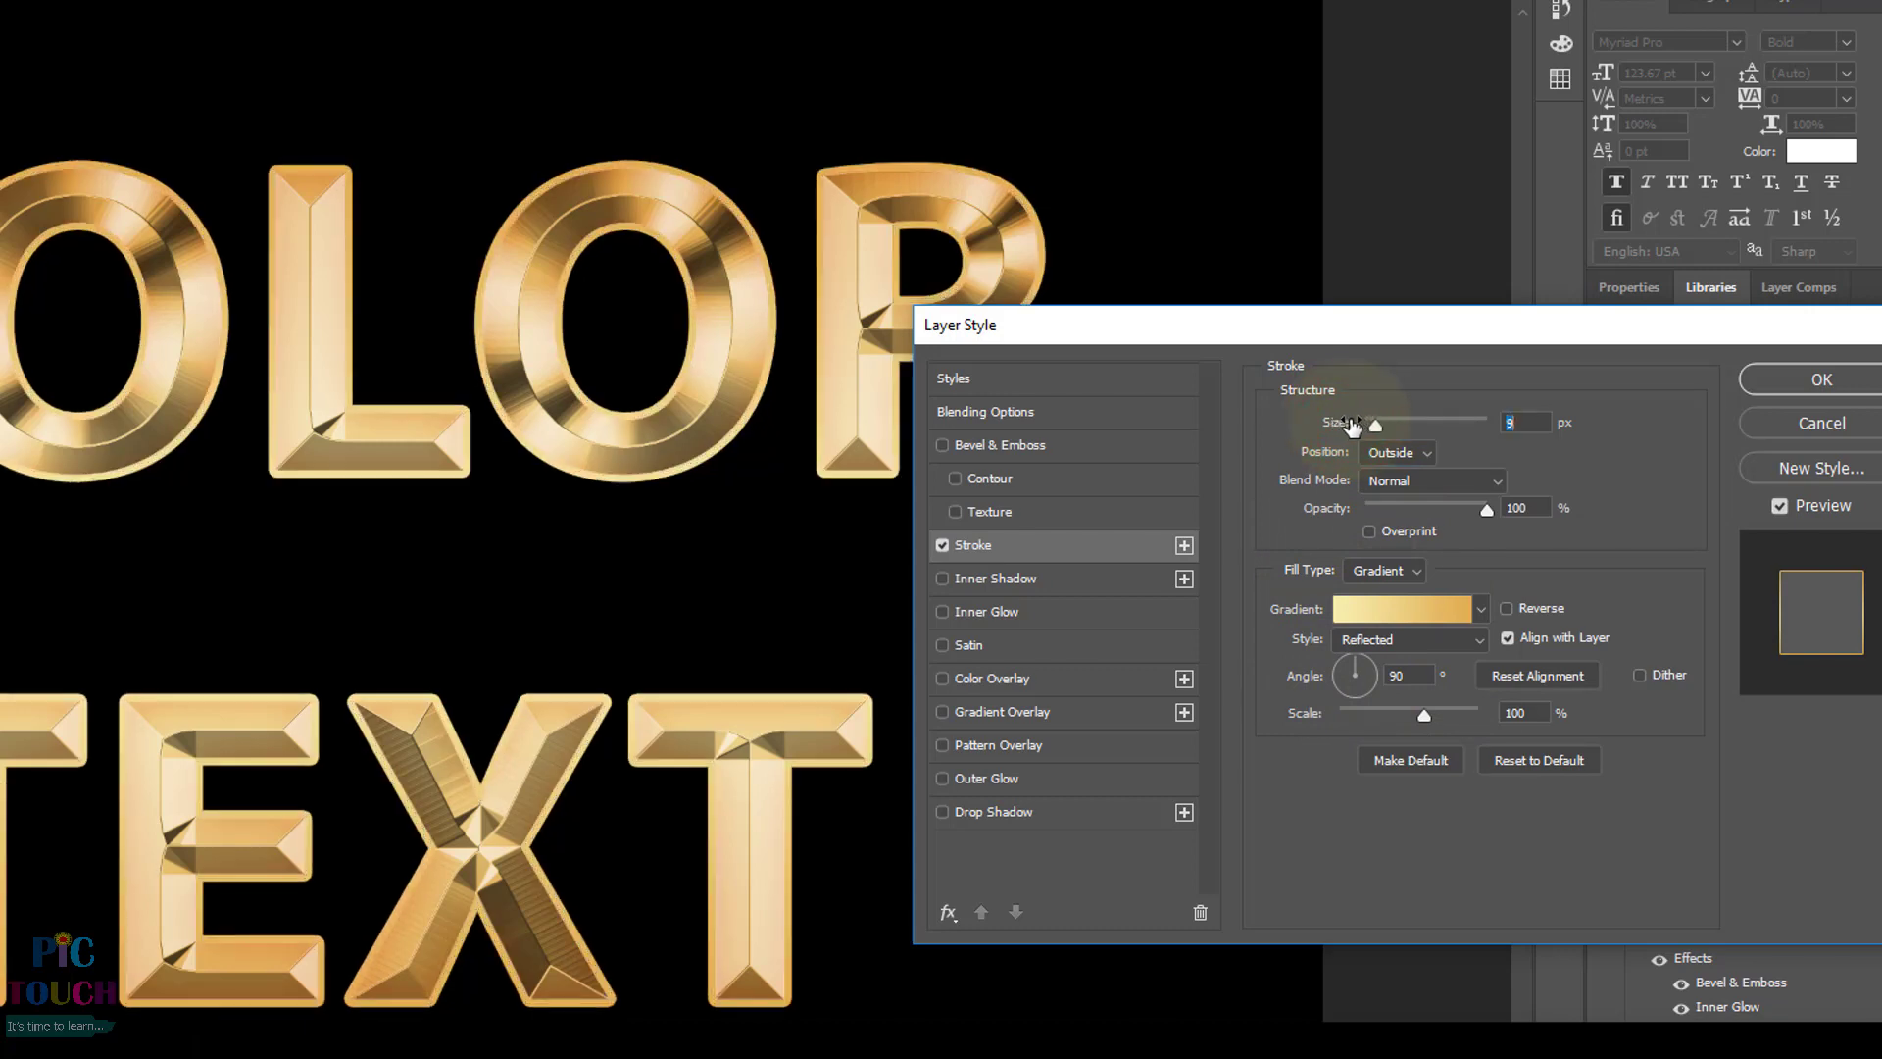
left_click(1525, 423)
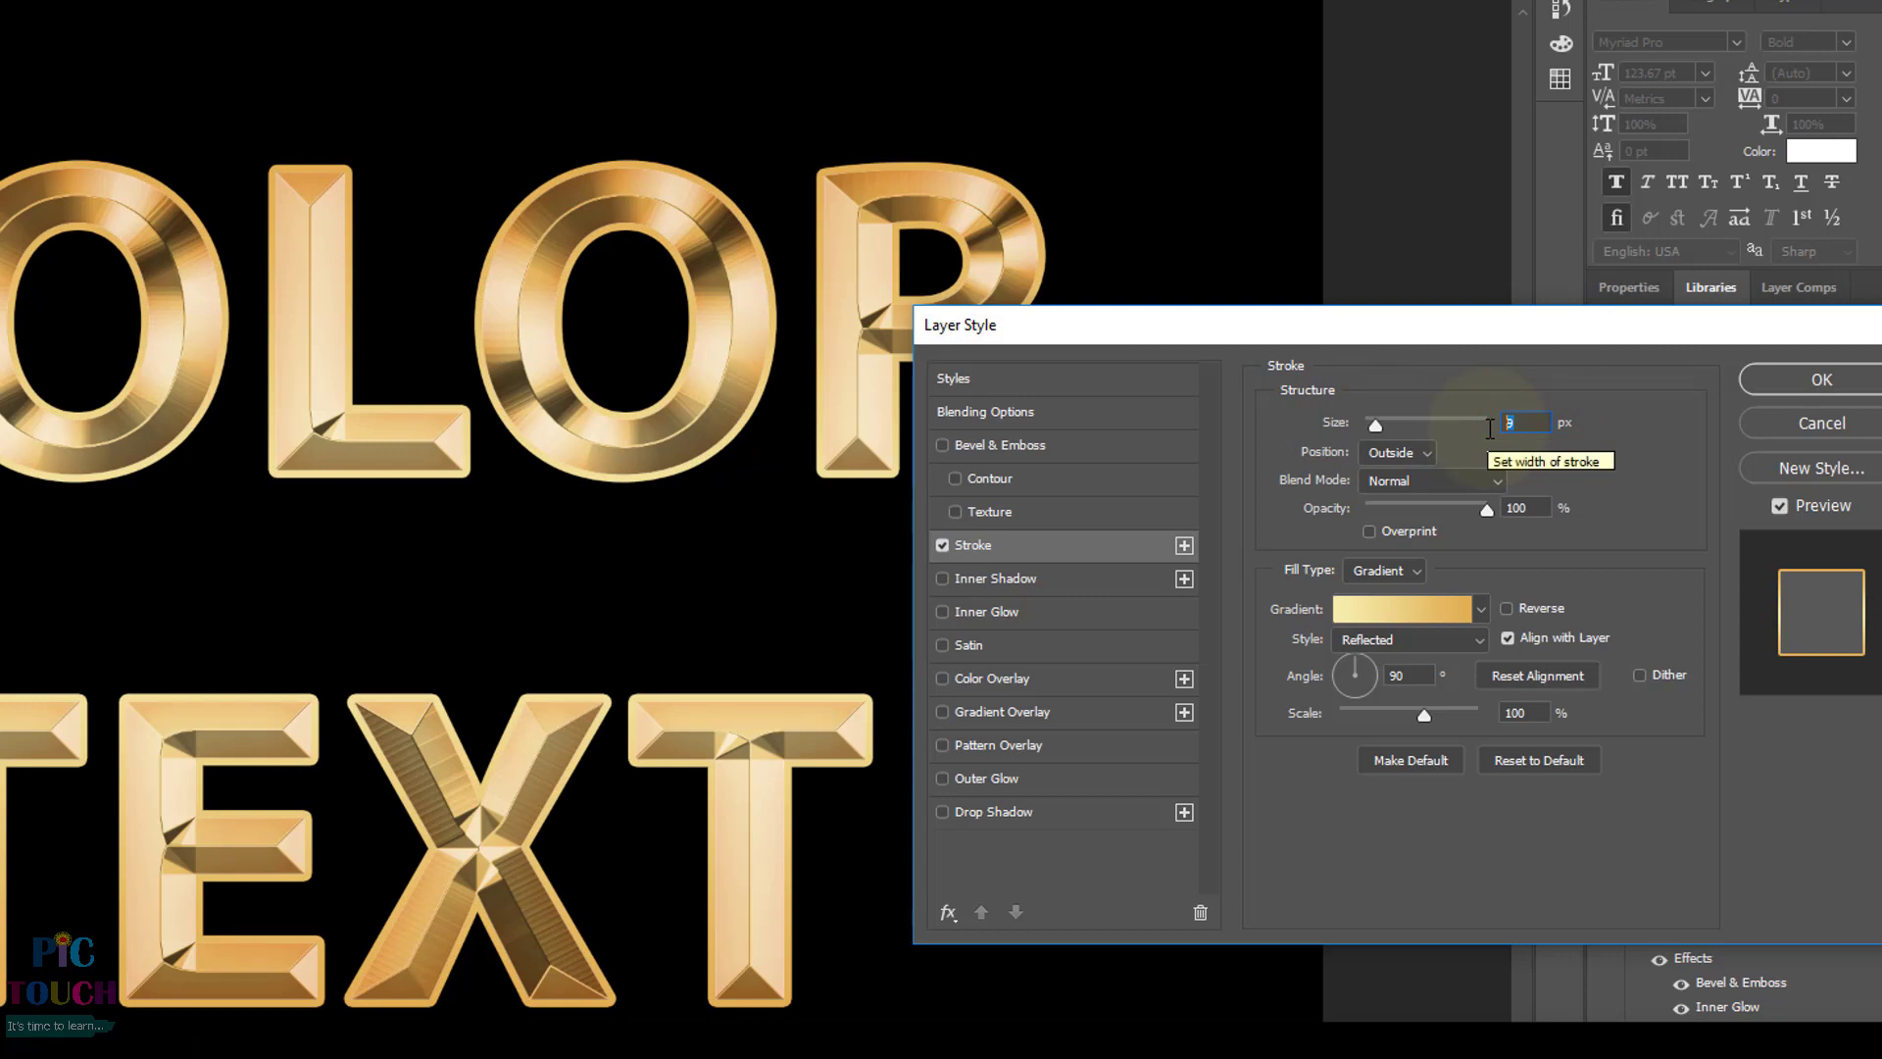
type("4")
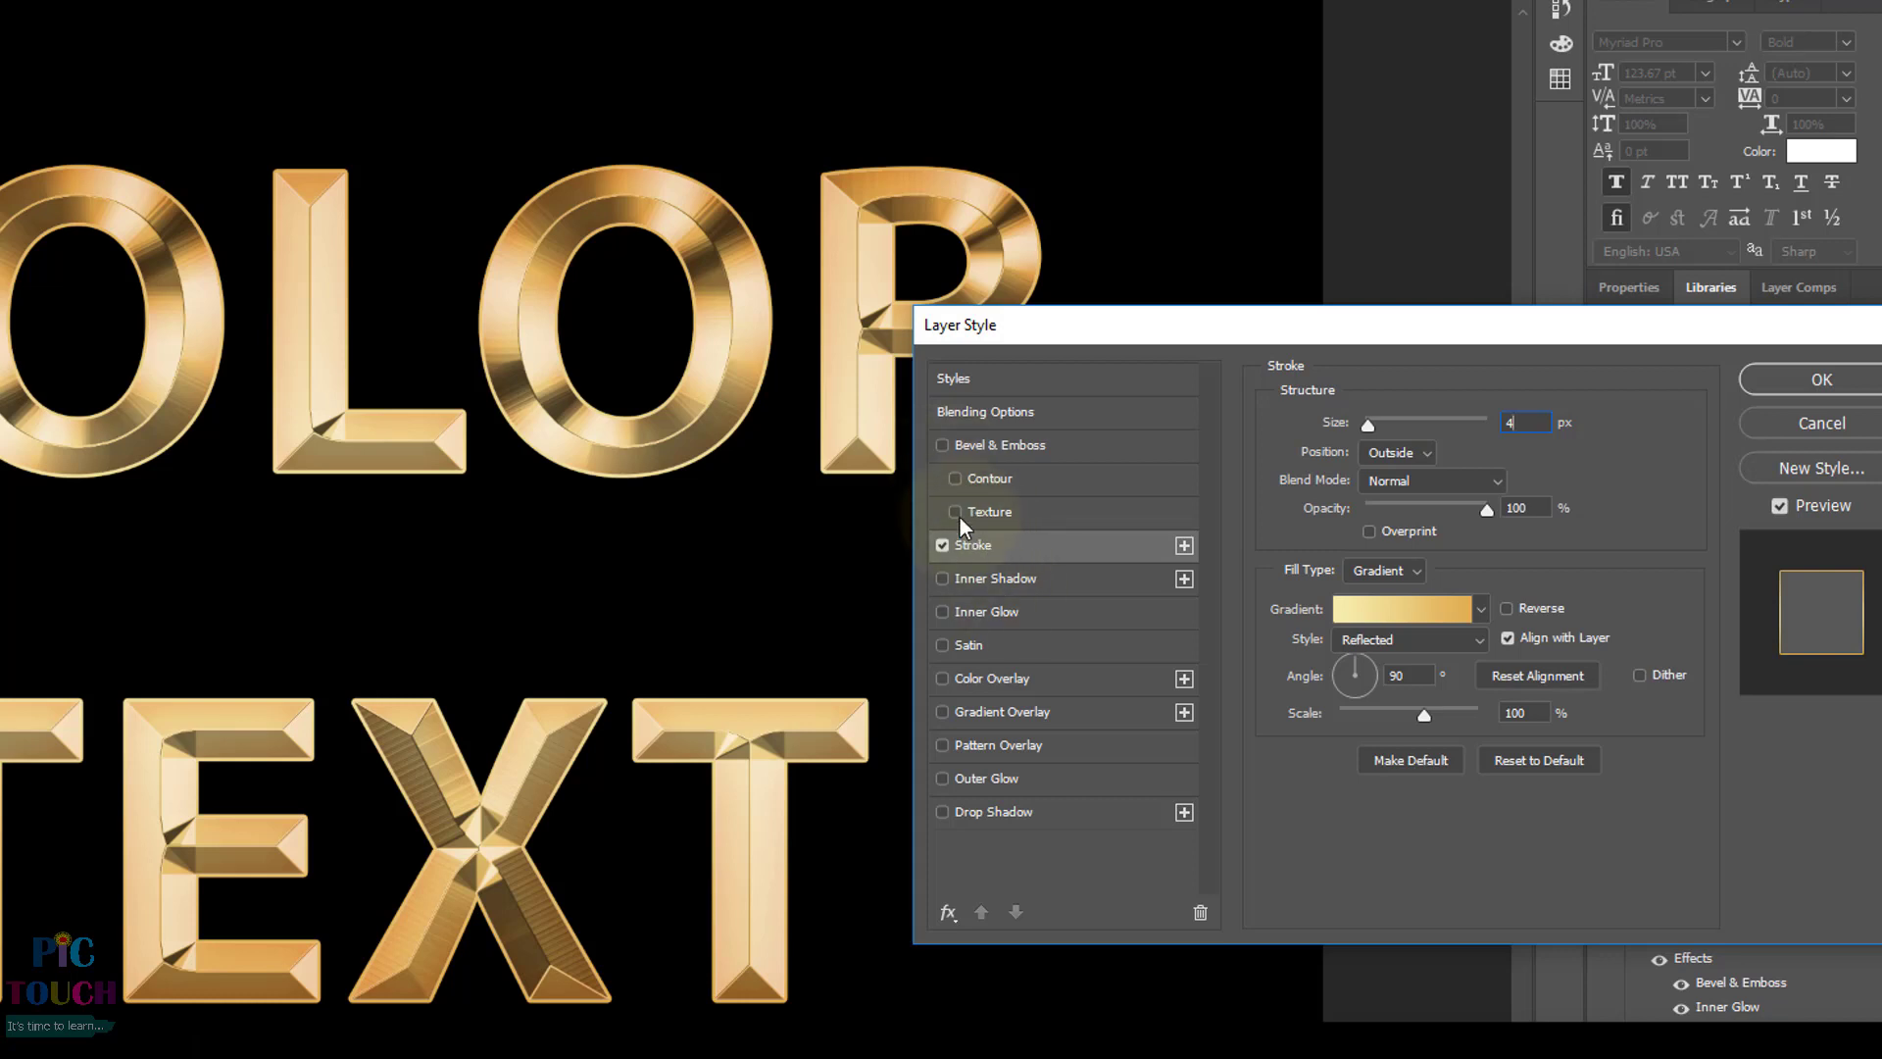
- Add a Bevel & Emboss effect to the original COLOR TEXT layer and set its style to Stroke Emboss
left_click(943, 450)
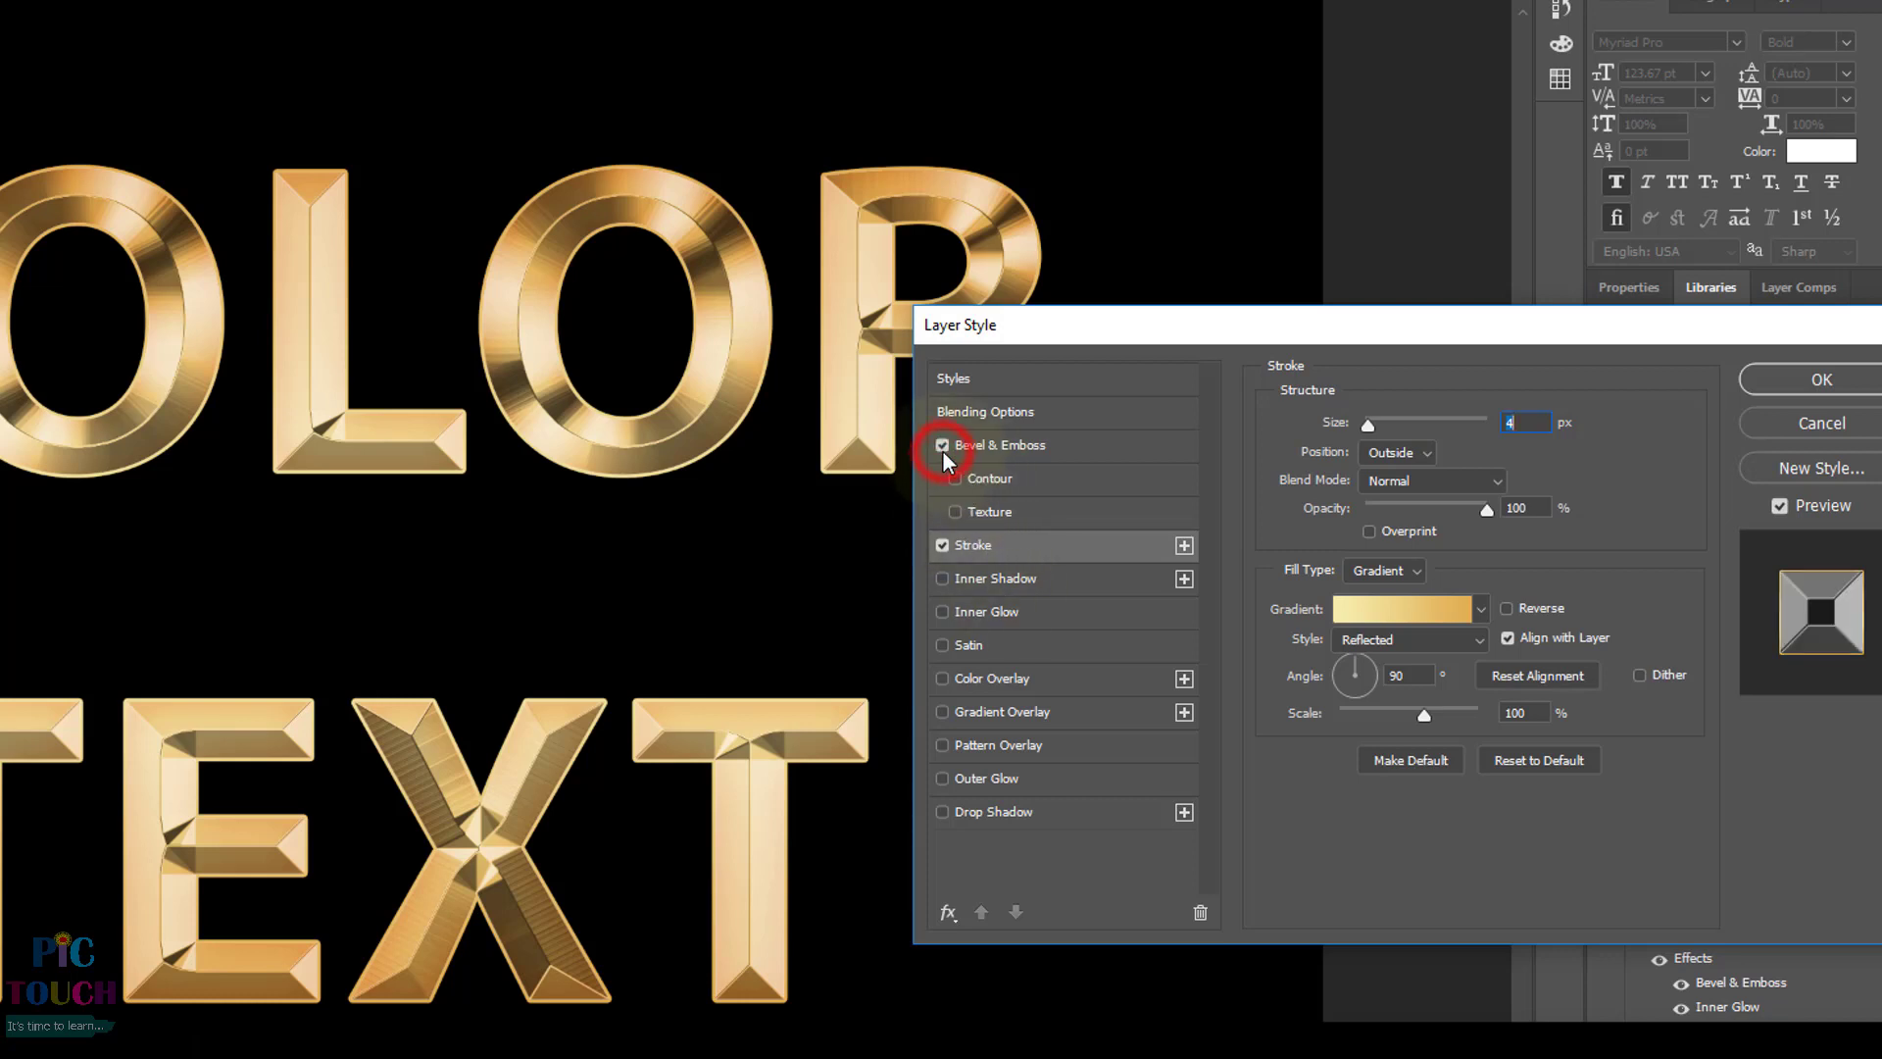
left_click(1029, 446)
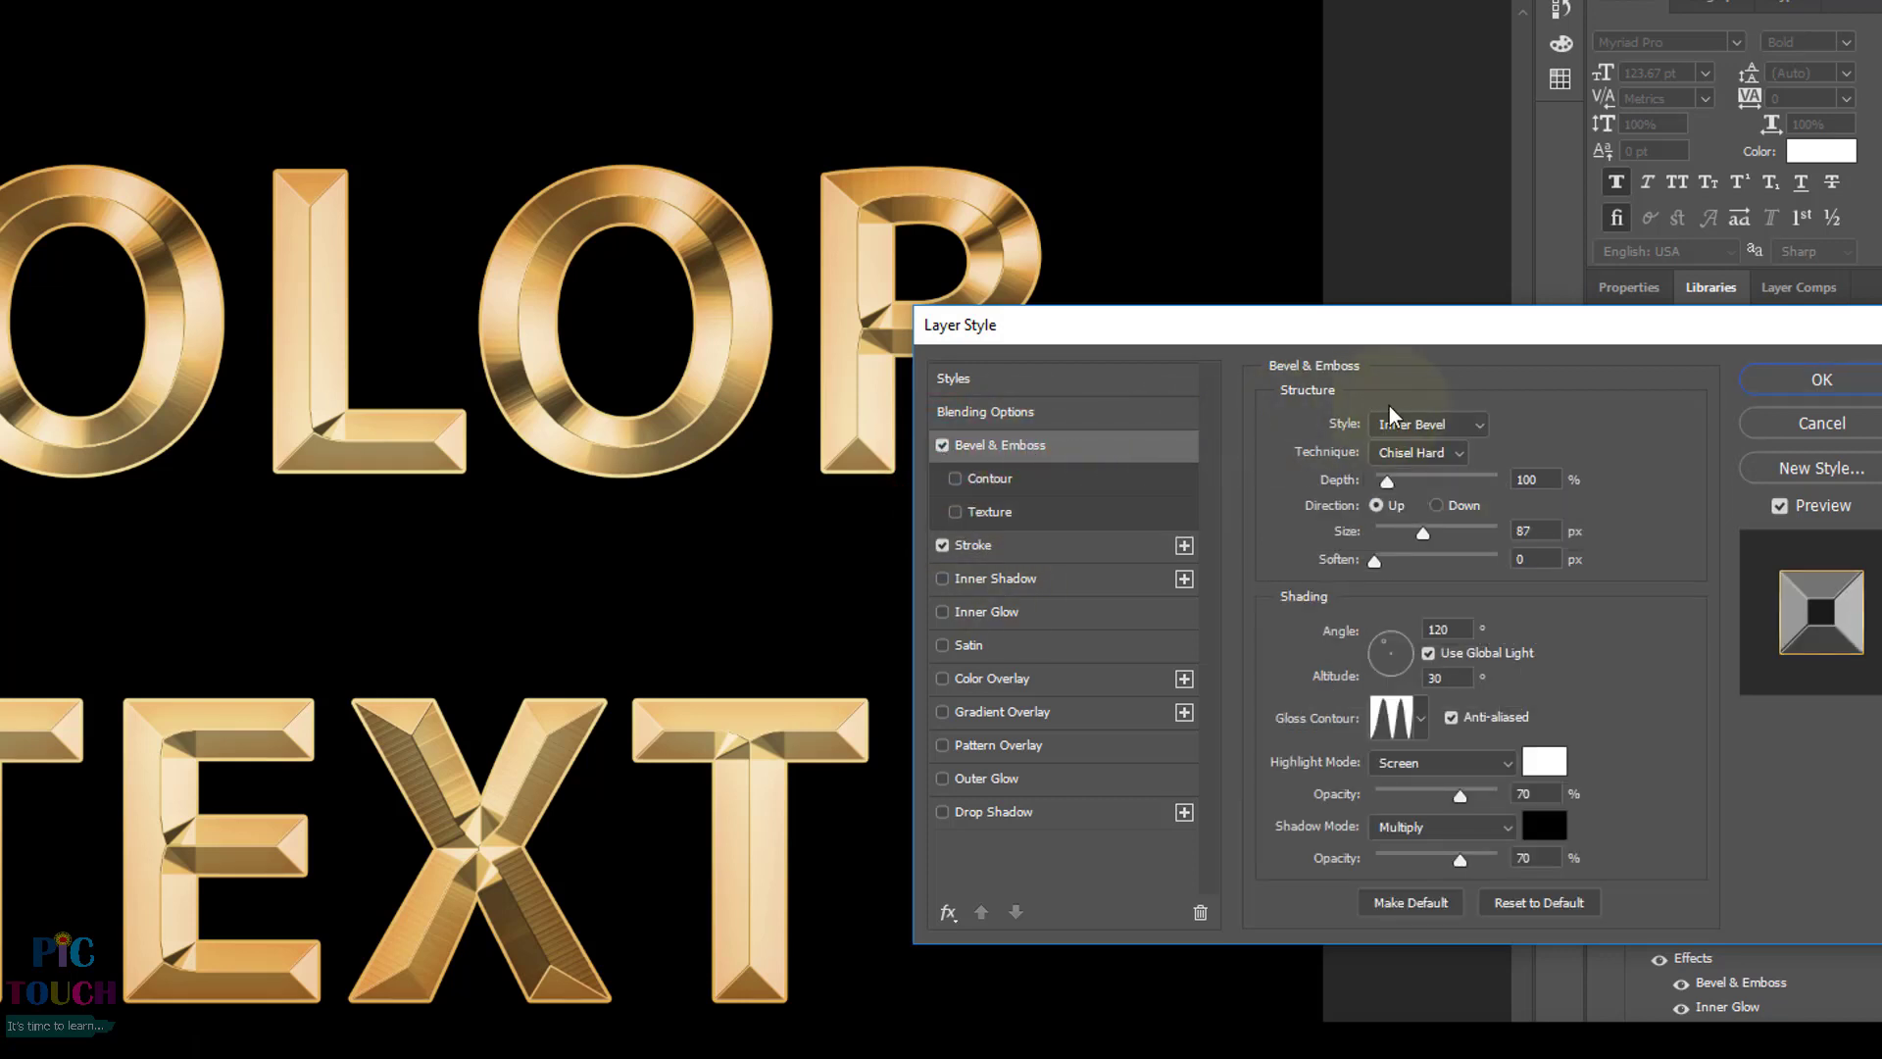
left_click(1437, 428)
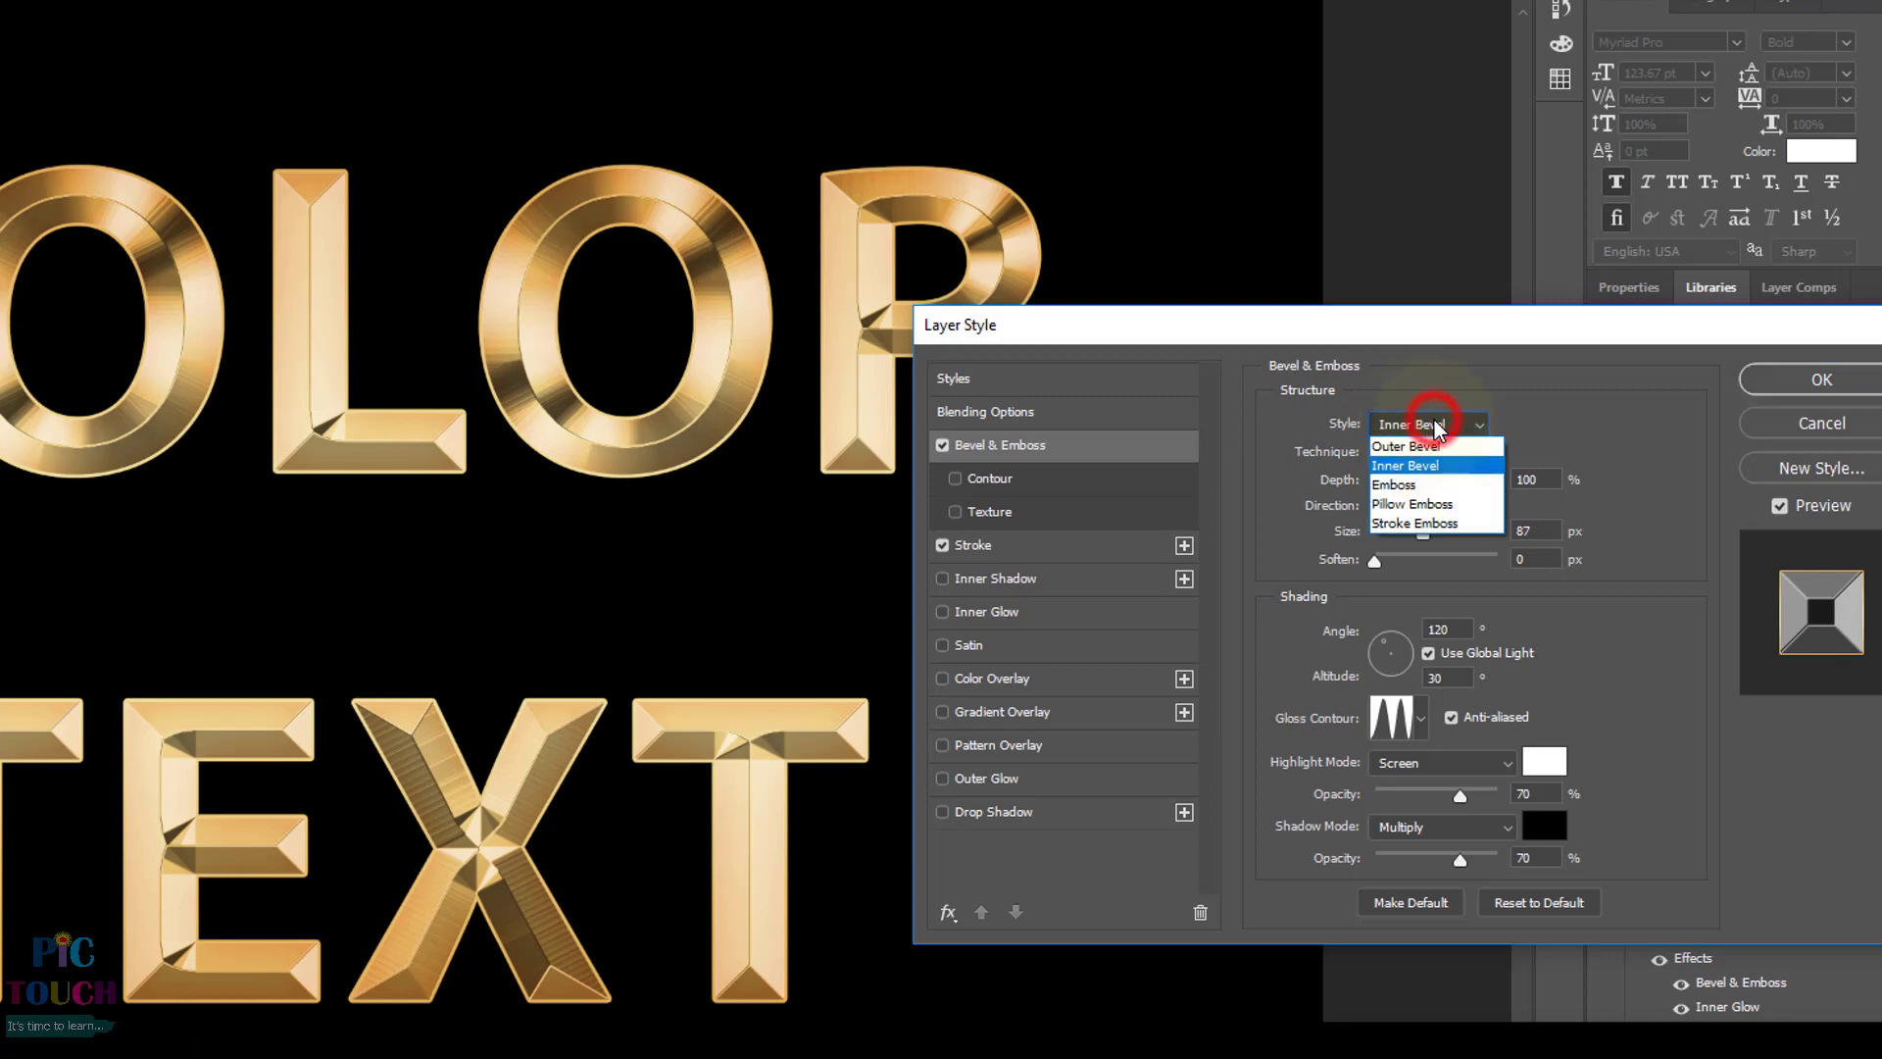
left_click(1452, 529)
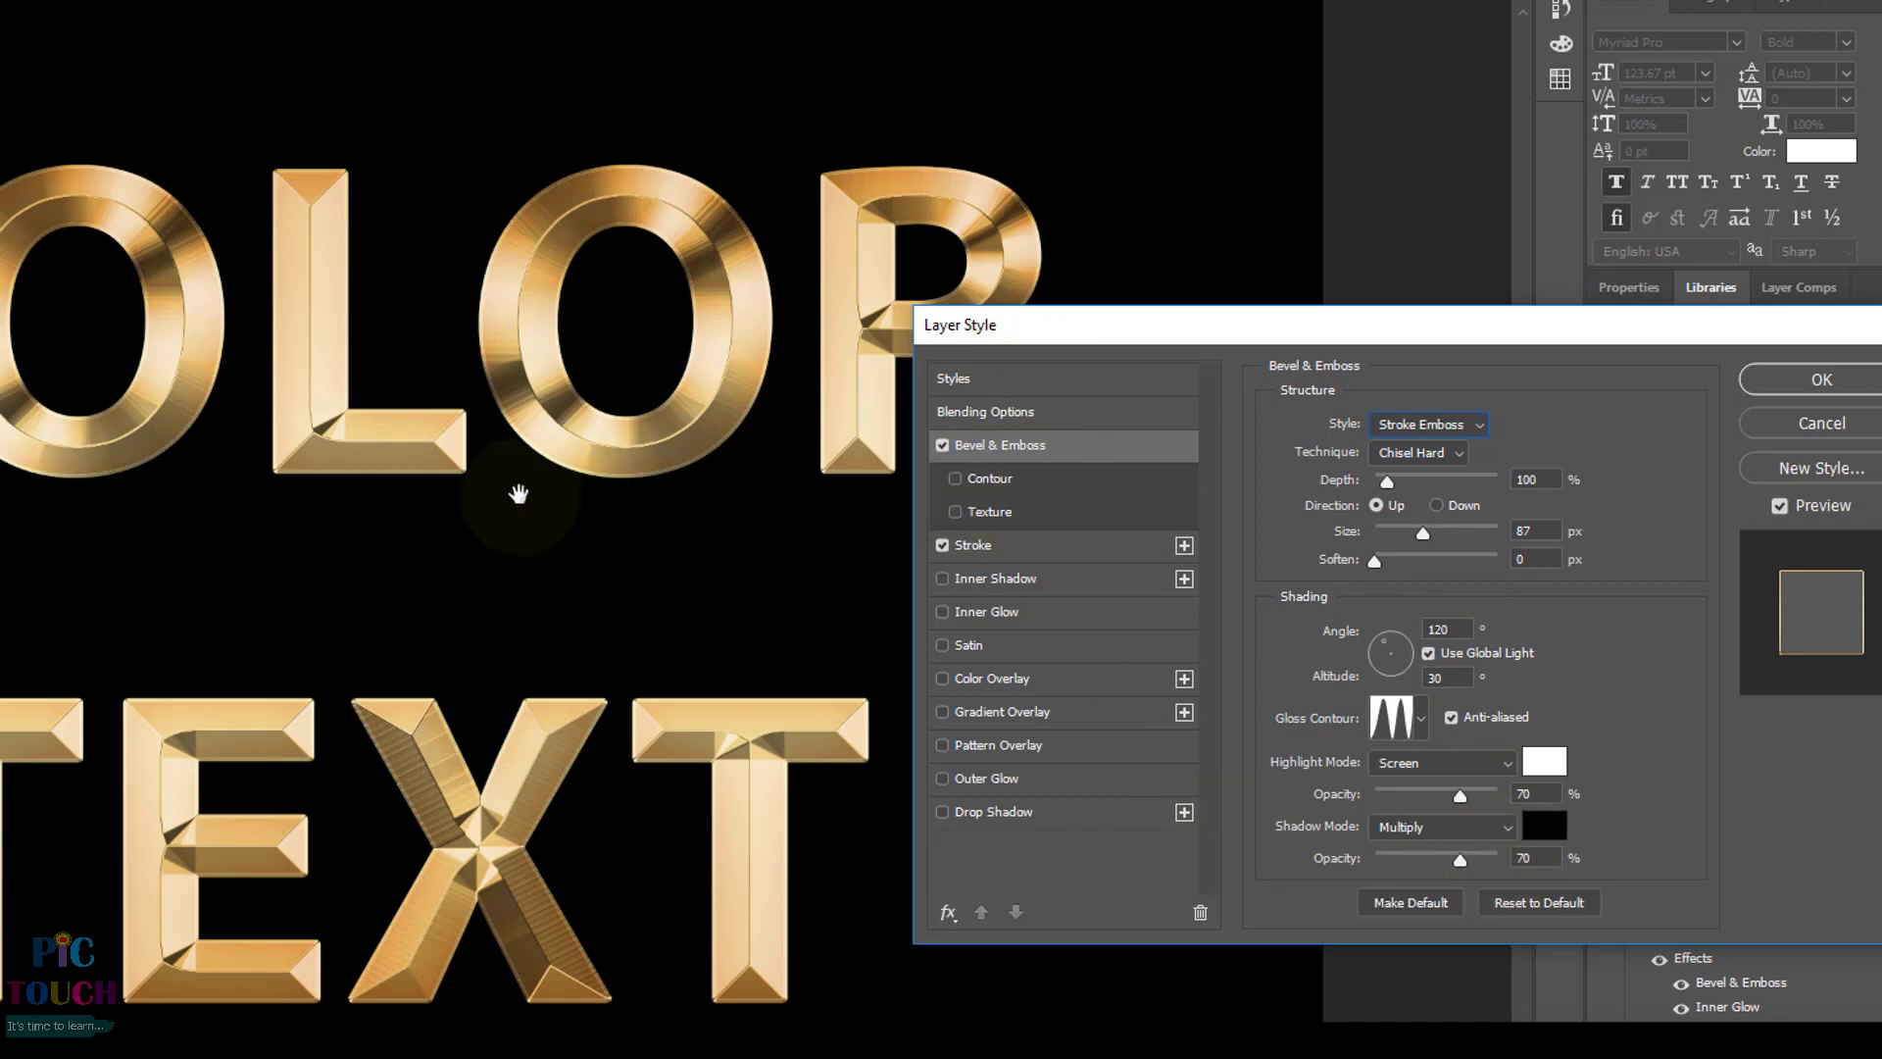
- Enable the Contour option of the stroke's bevel and apply the layer style to the original COLOR TEXT layer
left_click(491, 445, "ctrl")
left_click(491, 445, "ctrl")
left_click_drag(632, 454, 572, 473)
left_click(538, 483, "alt")
left_click(538, 483, "alt")
left_click_drag(581, 540, 598, 522)
left_click(602, 487, "ctrl")
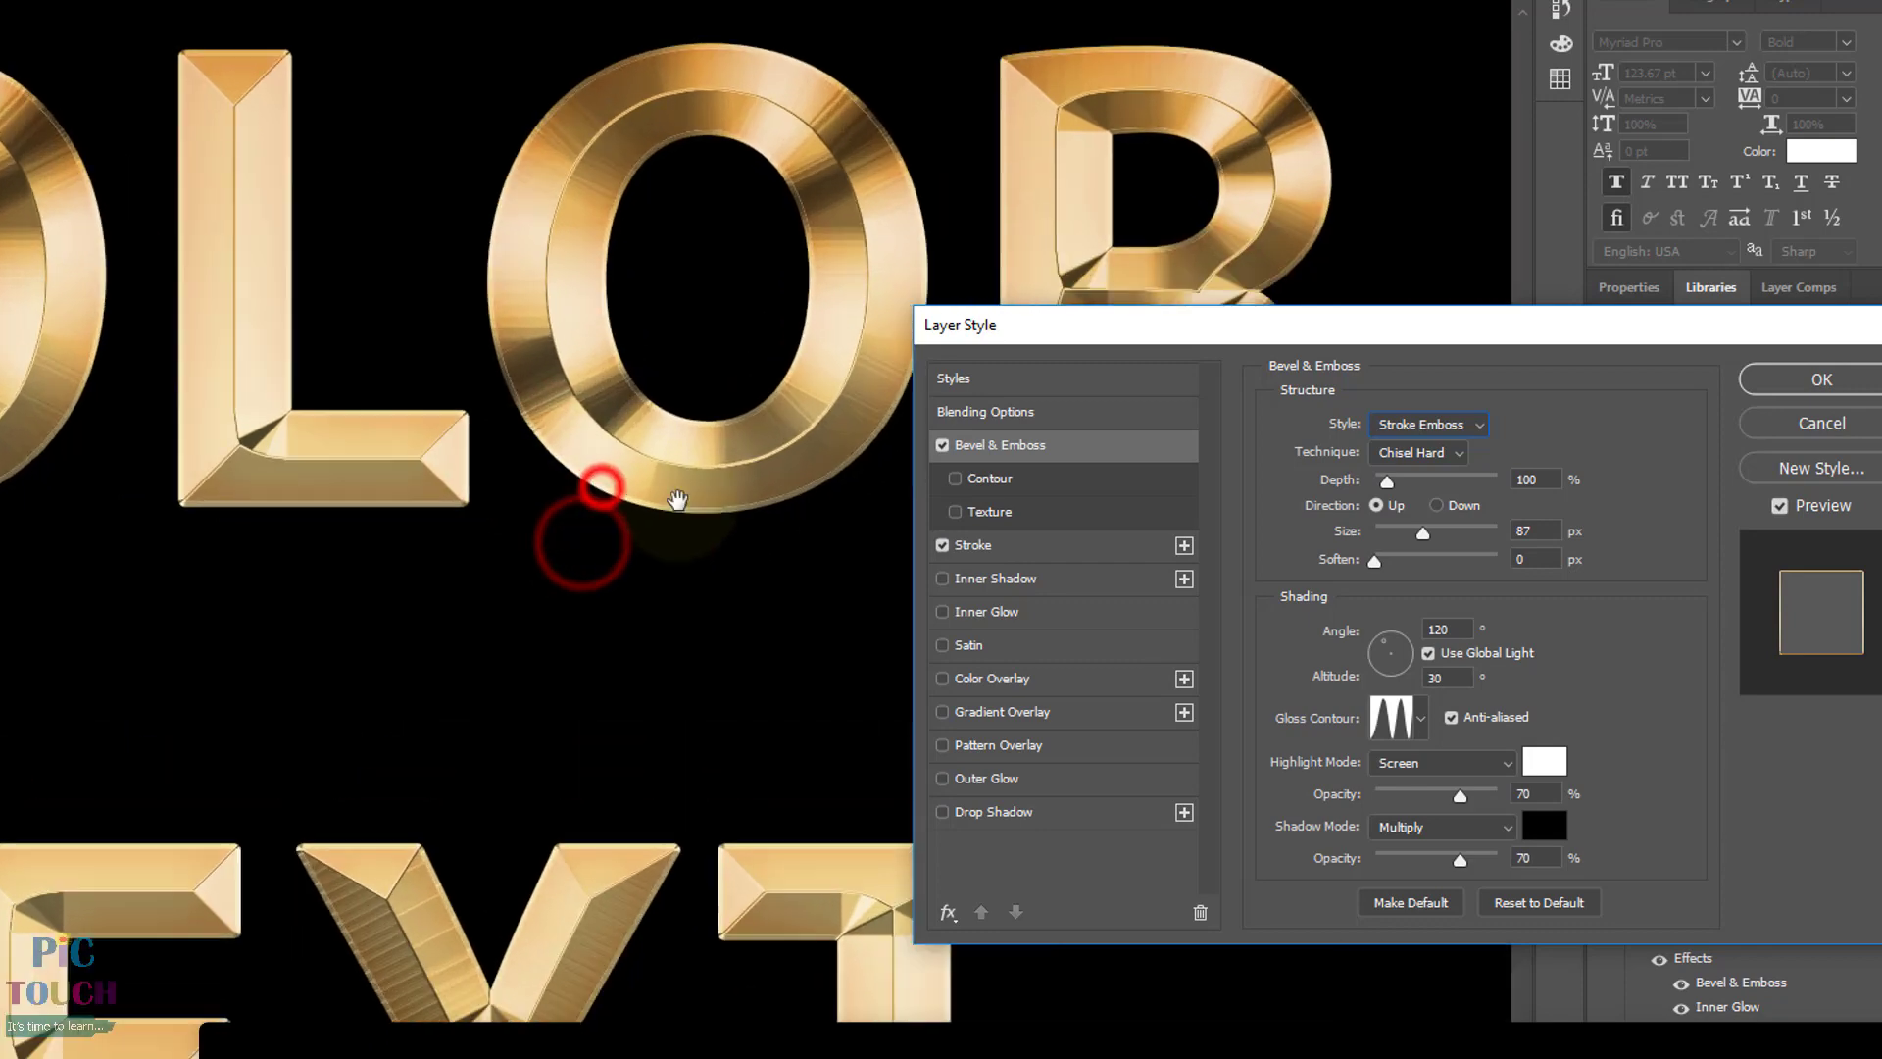
left_click(956, 479)
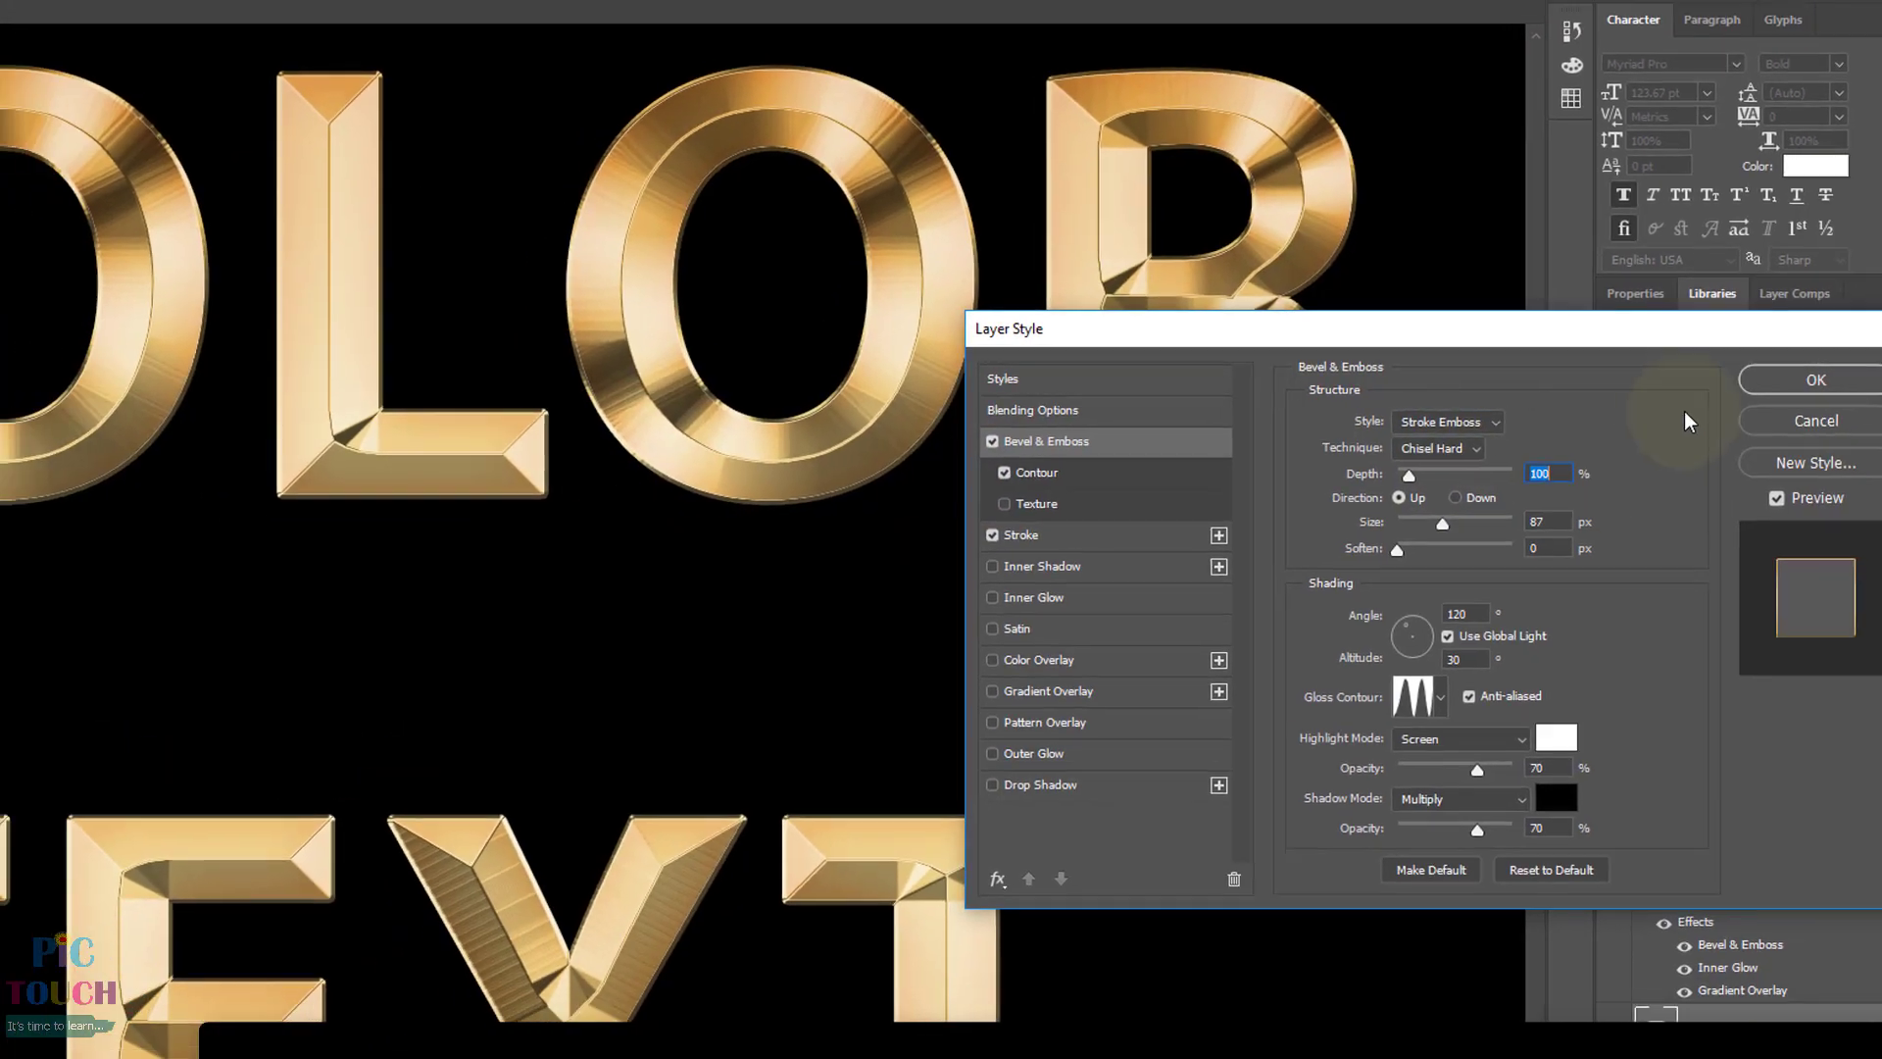
left_click(1817, 379)
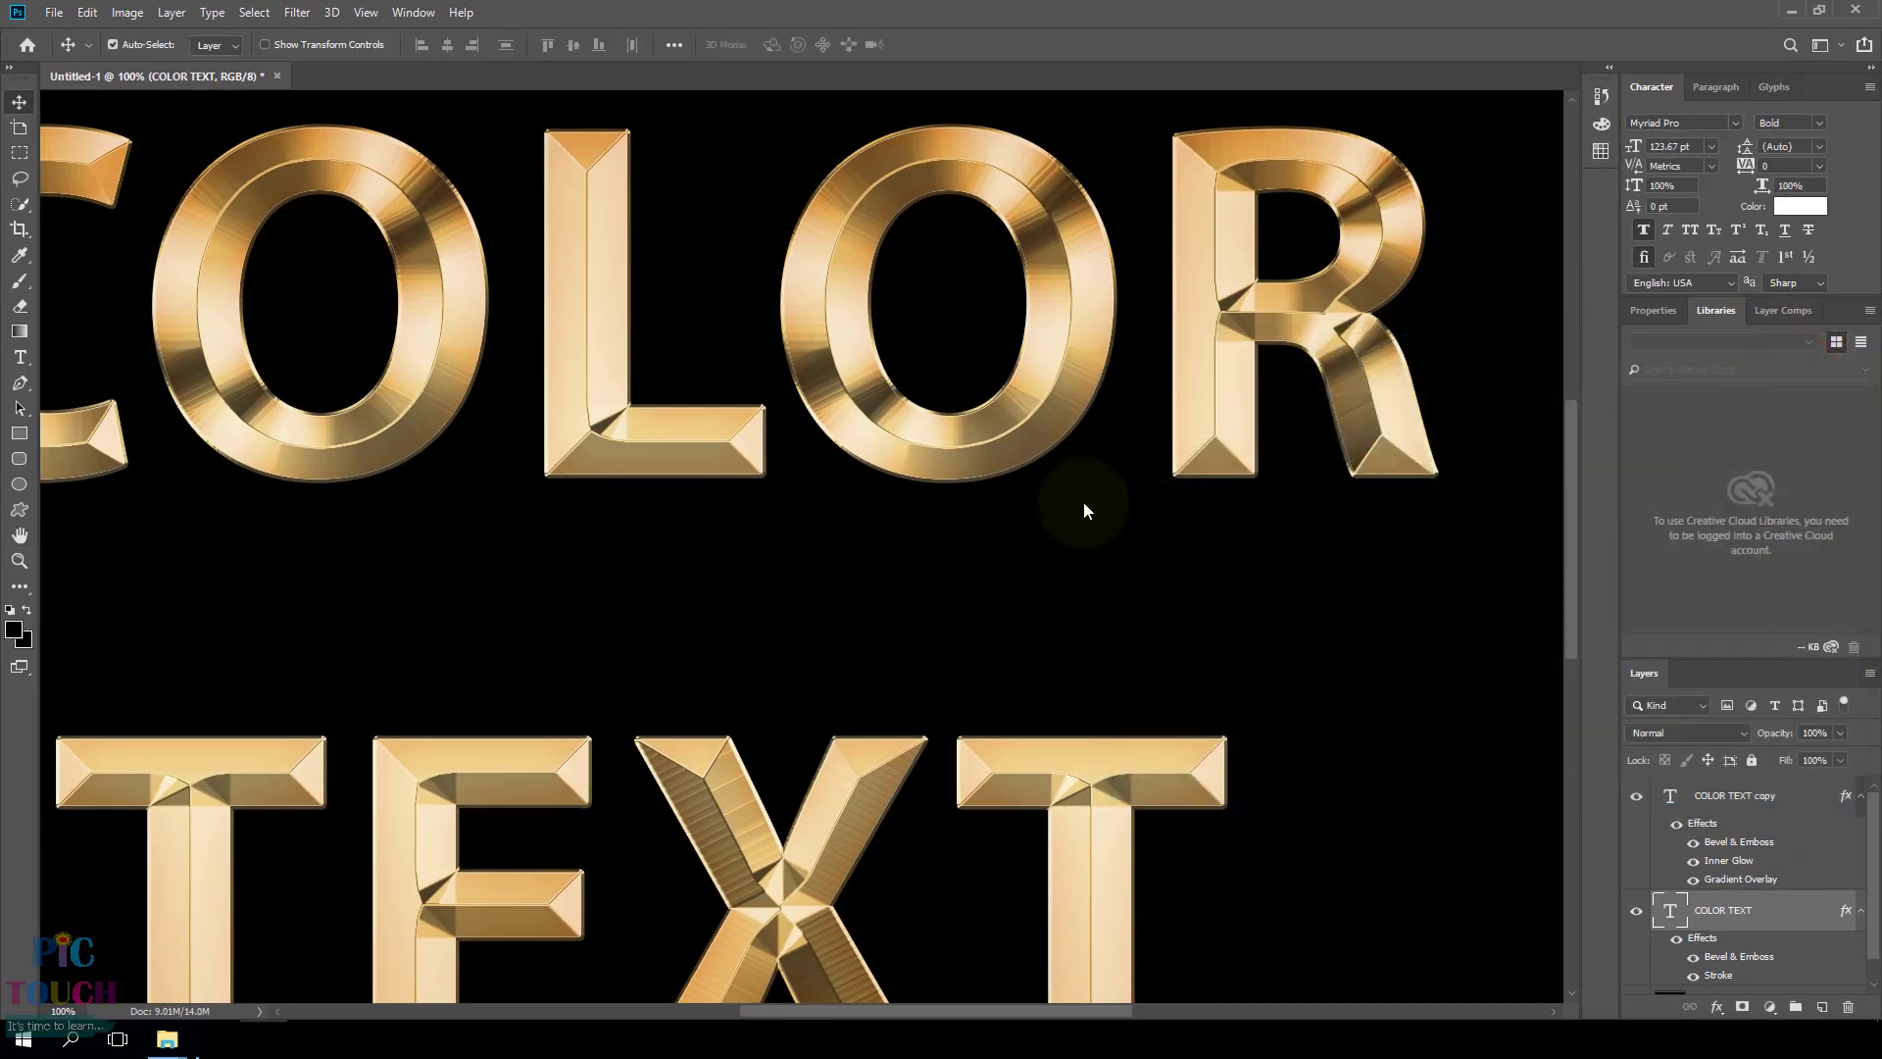
- Set the background color to blue #3675b0 and fill the Background layer with it
left_click(1085, 501, "ctrl+alt")
left_click(1085, 501, "ctrl+alt")
left_click(1085, 500, "ctrl+alt")
left_click_drag(583, 672, 618, 671)
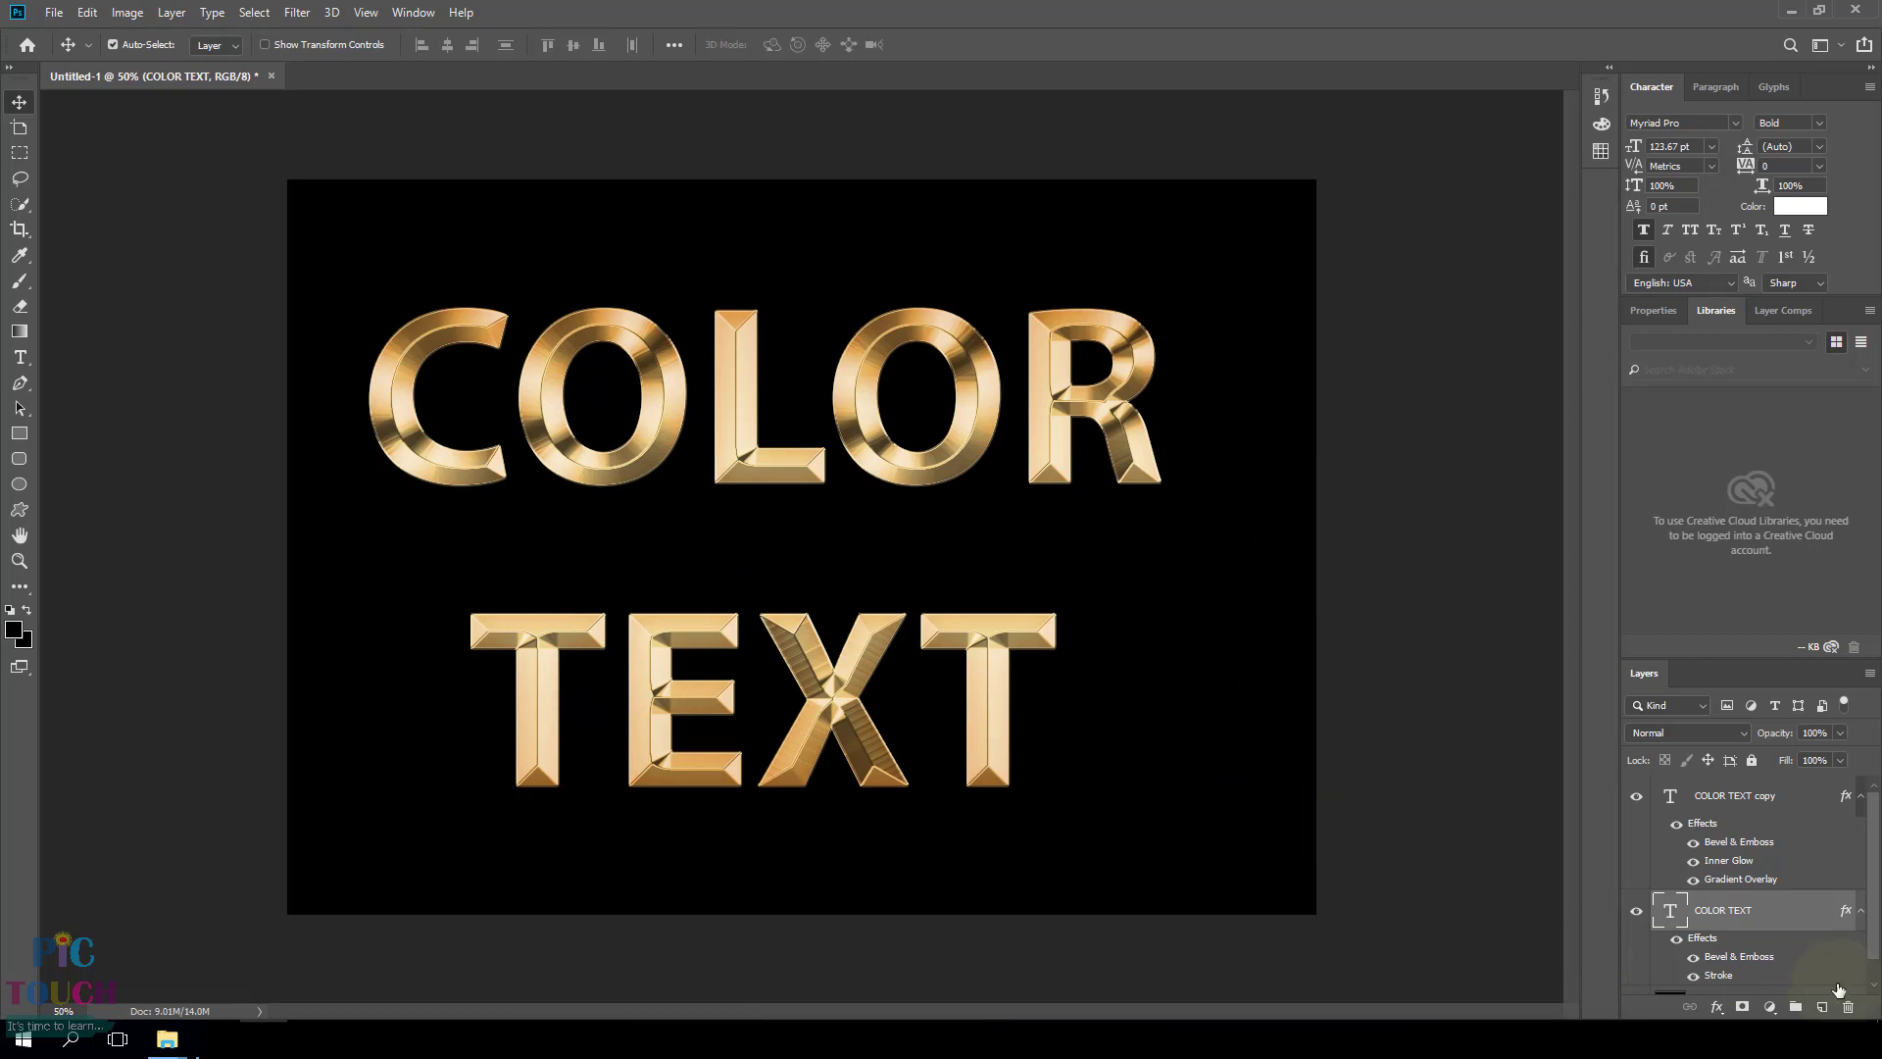
left_click_drag(1873, 897, 1873, 921)
left_click(1784, 978)
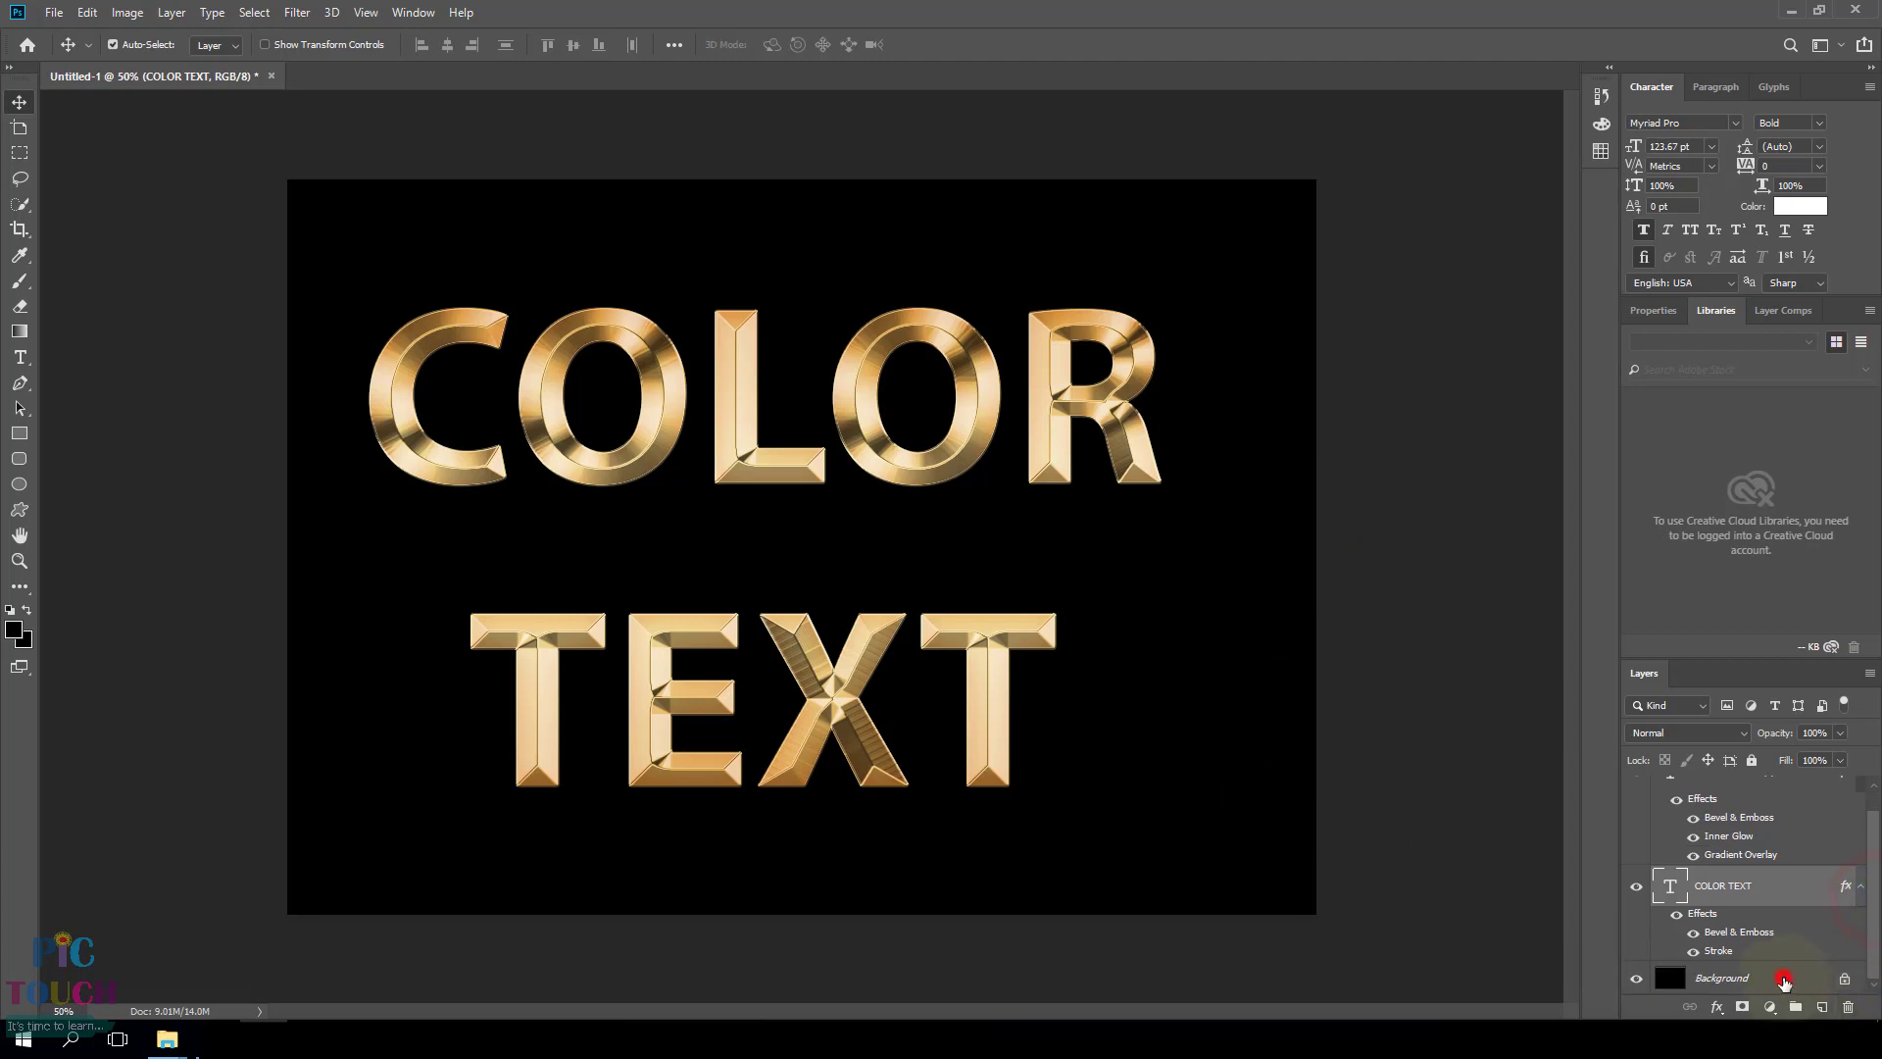
key("d")
left_click(22, 643)
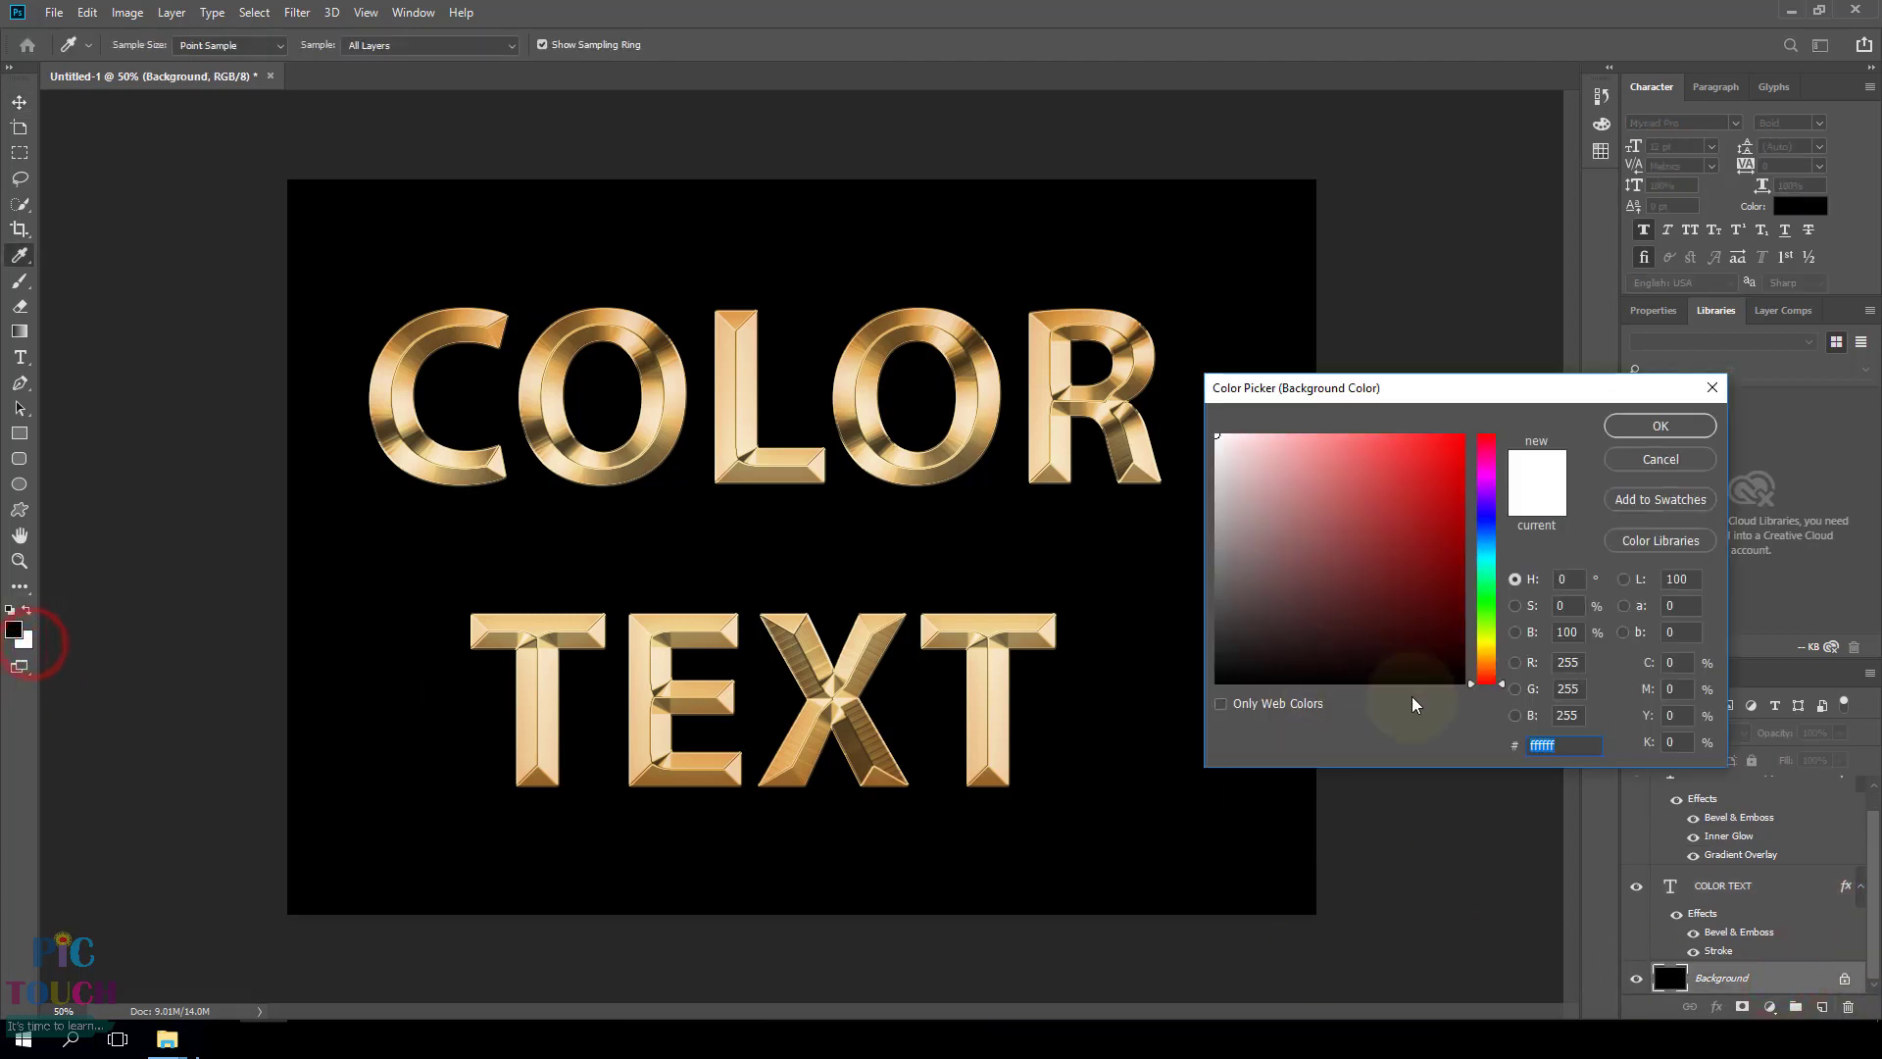
left_click_drag(1485, 633, 1485, 538)
left_click(1388, 510)
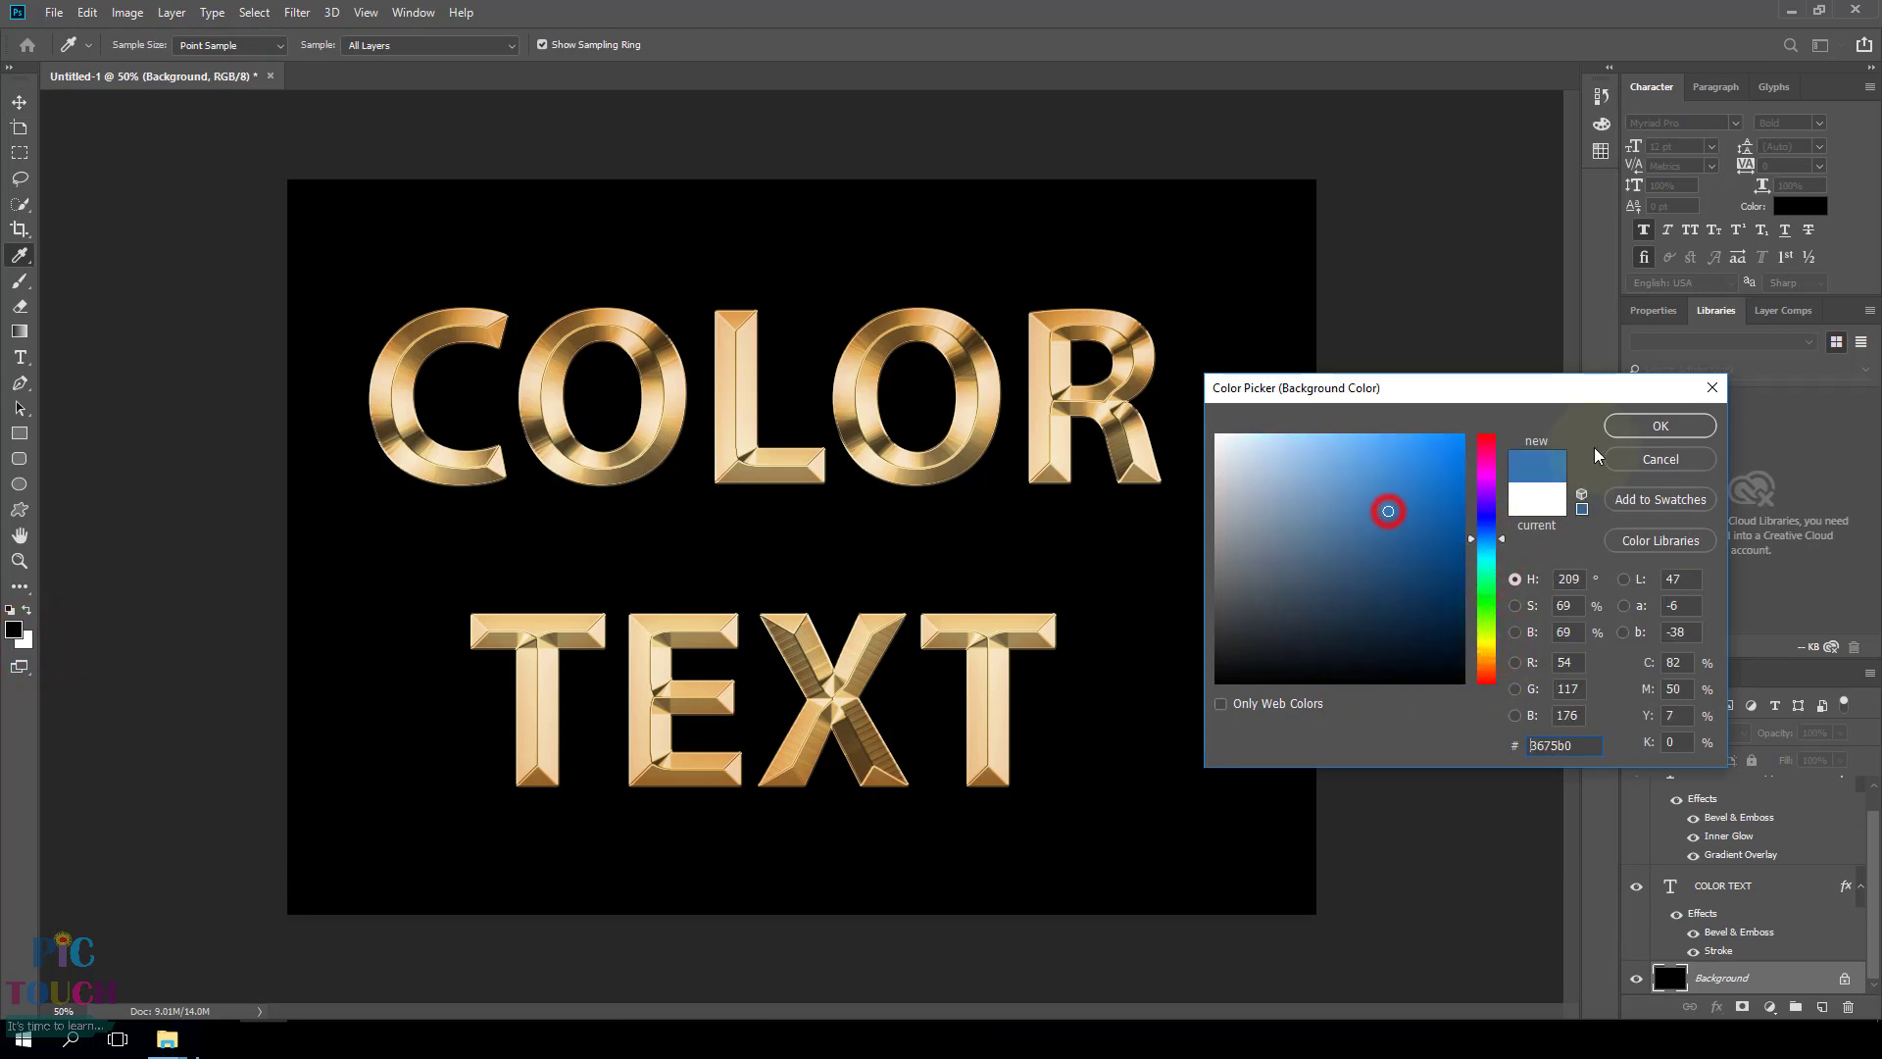
left_click(1644, 429)
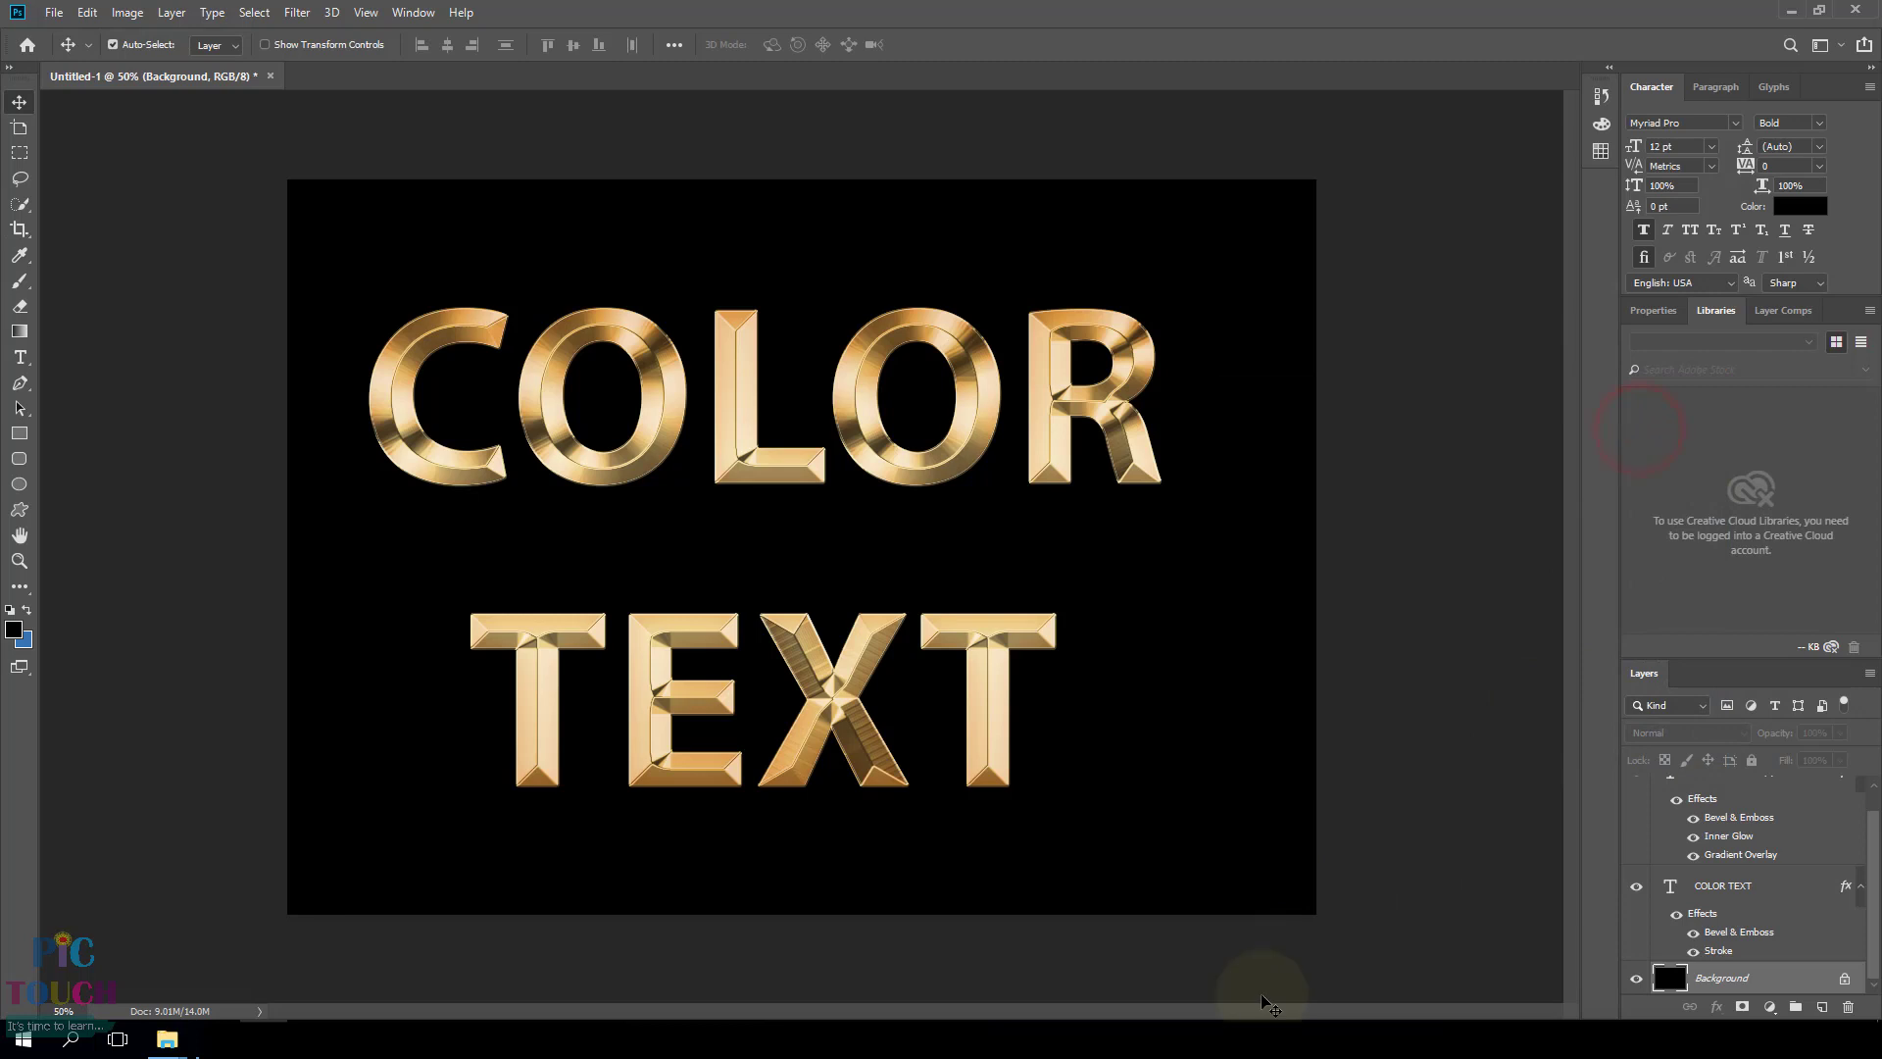
key("ctrl+BackSpace")
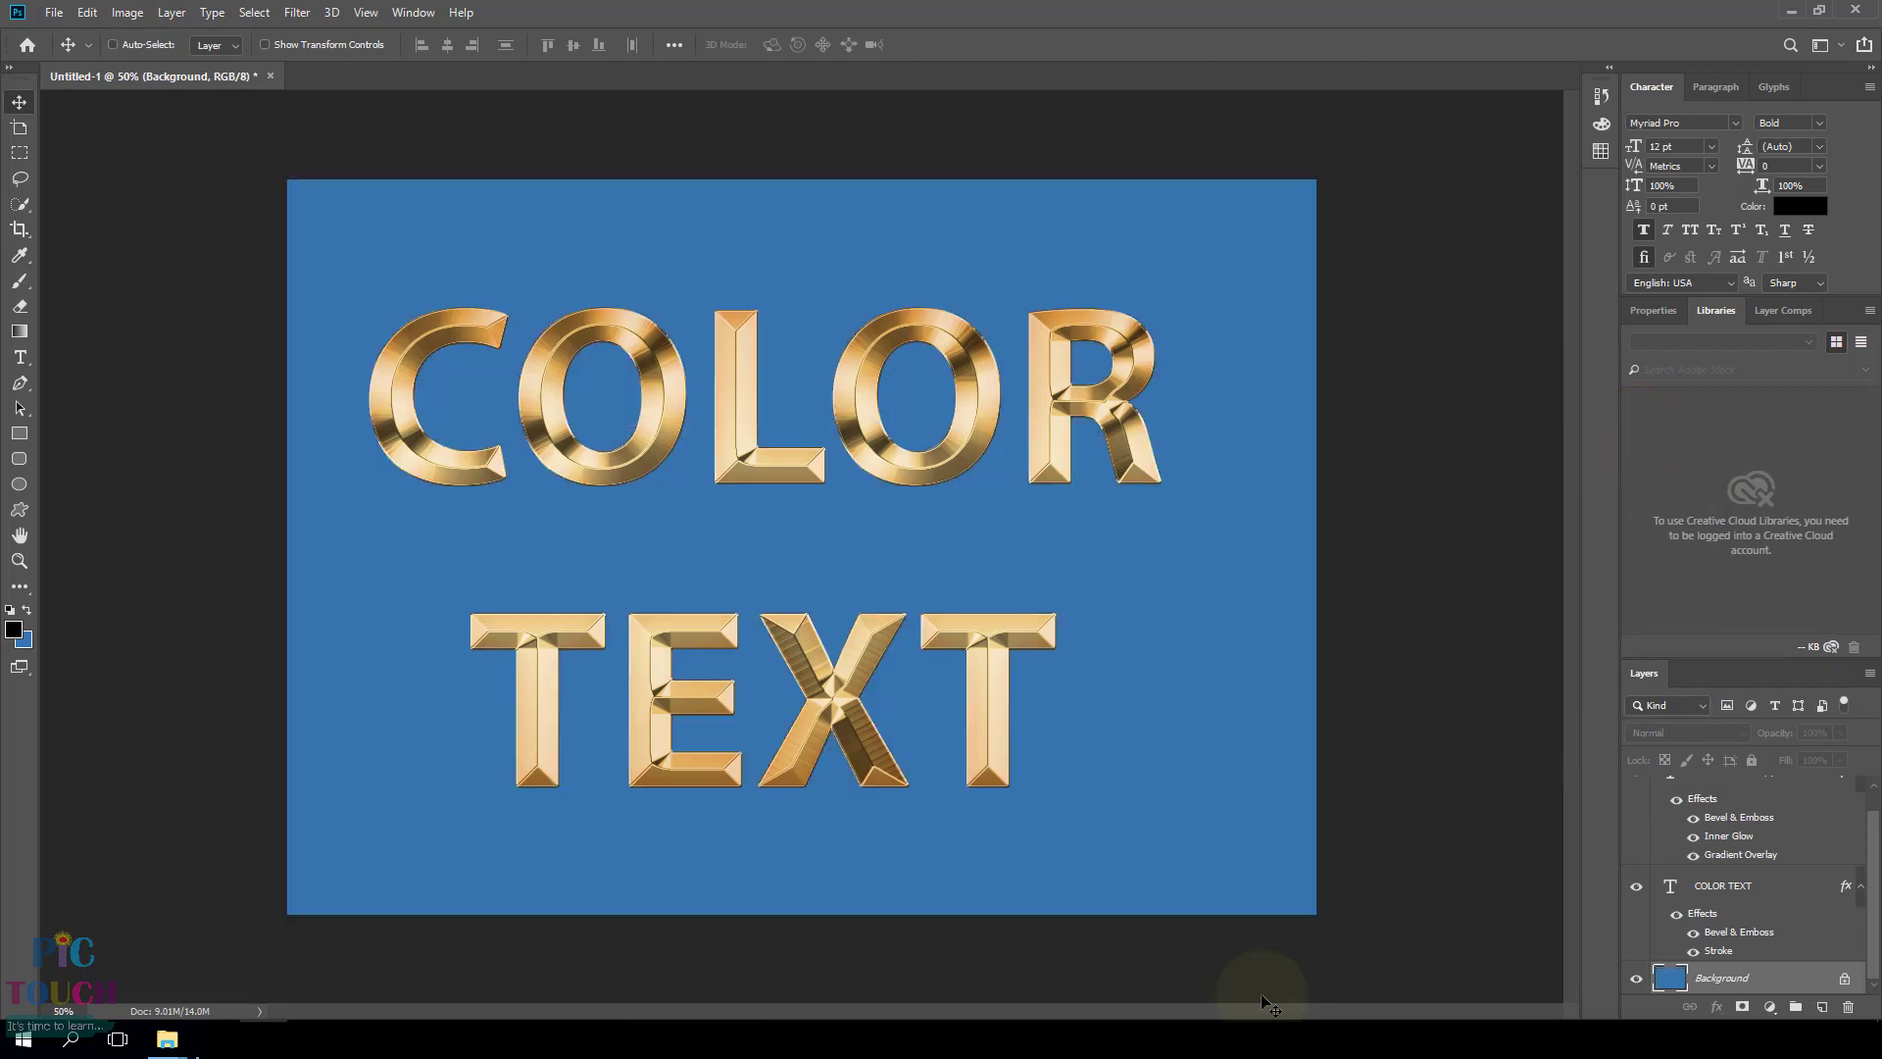
- Add a Drop Shadow effect to the COLOR TEXT copy layer and apply the layer style
left_click(1103, 619, "alt")
left_click(977, 514, "ctrl")
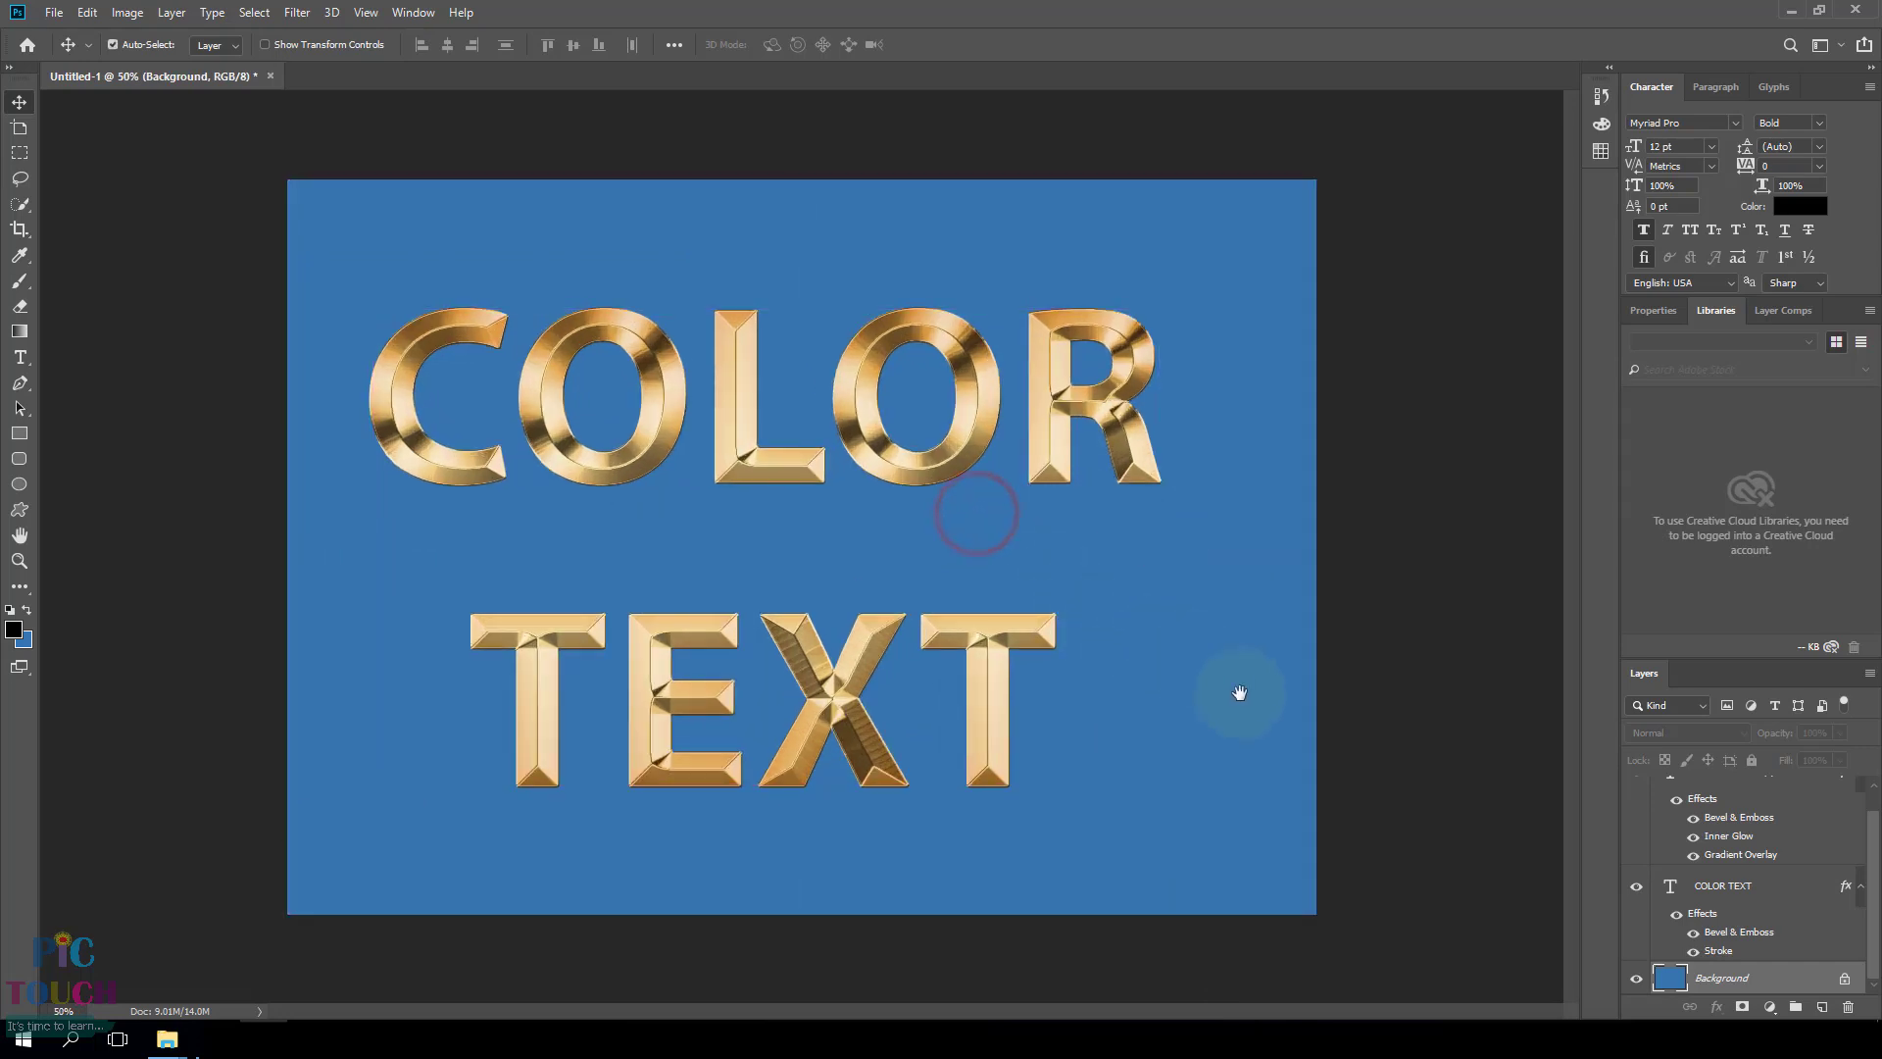
scroll(1813, 956, "up", 2)
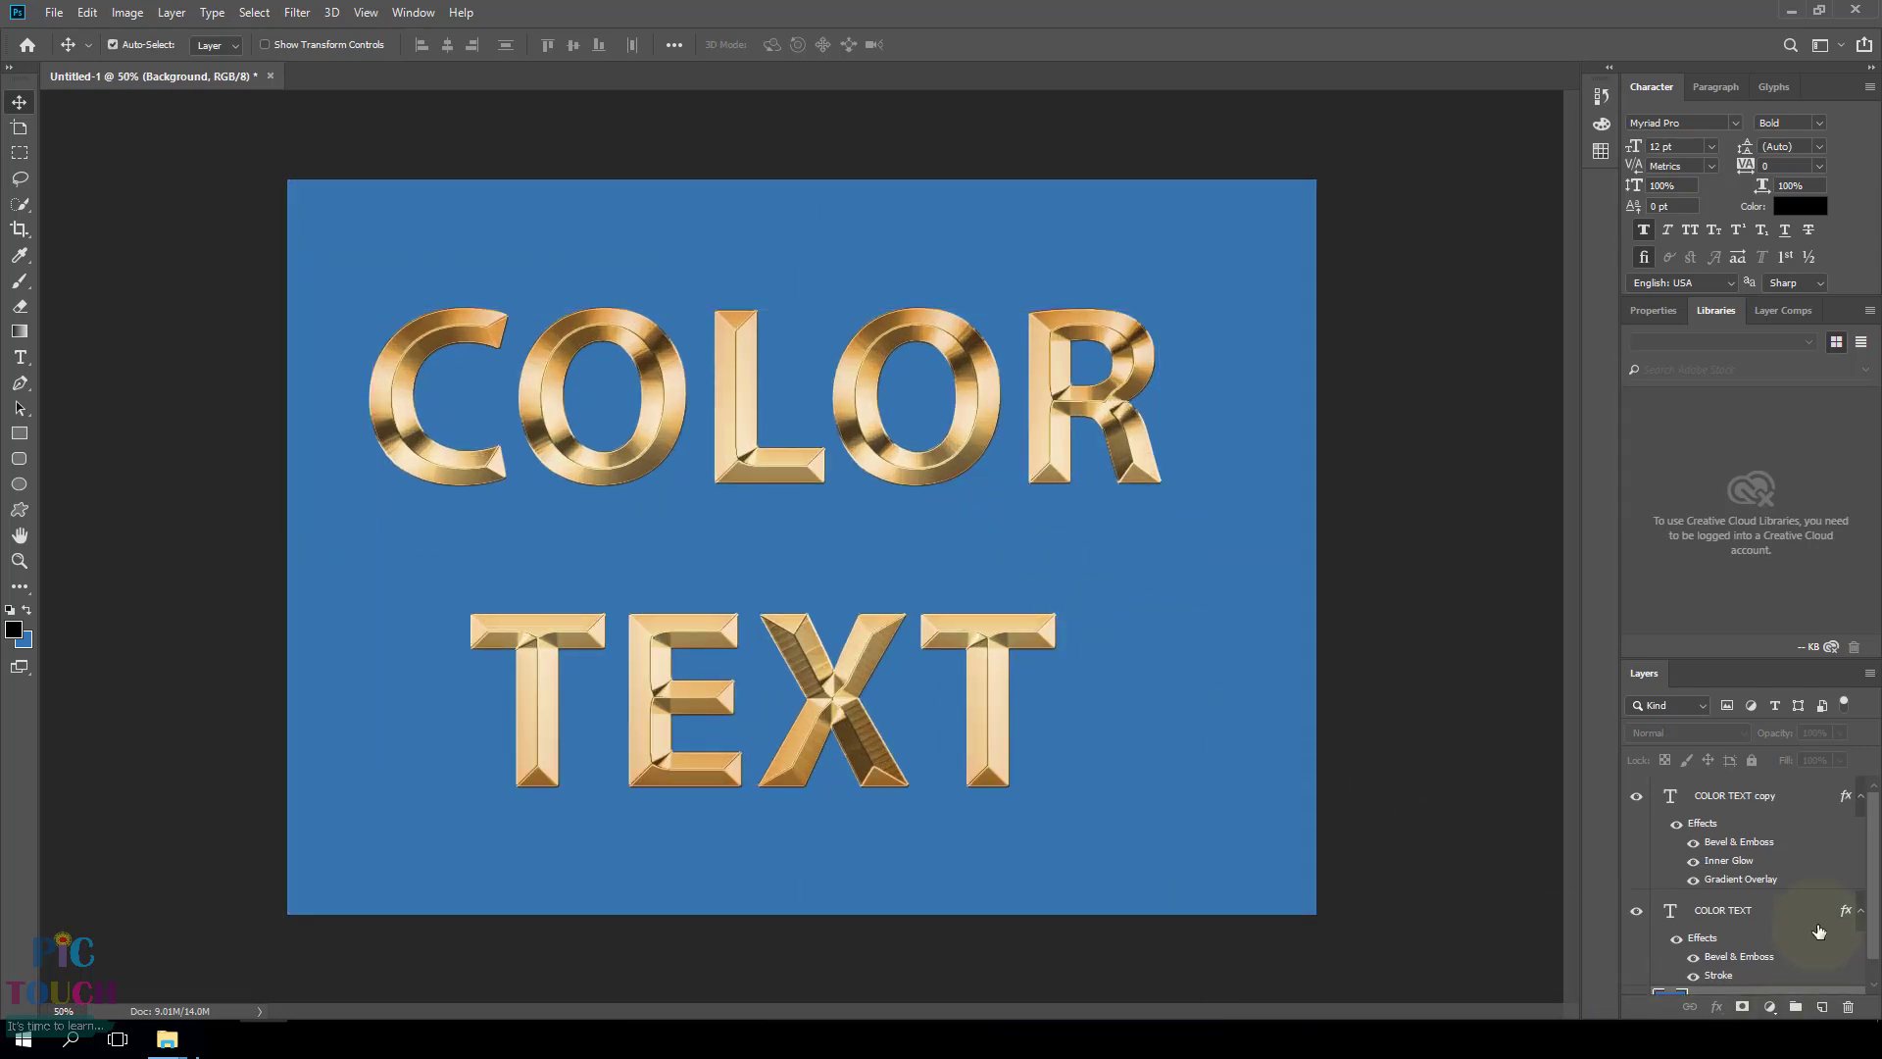
double_click(1810, 795)
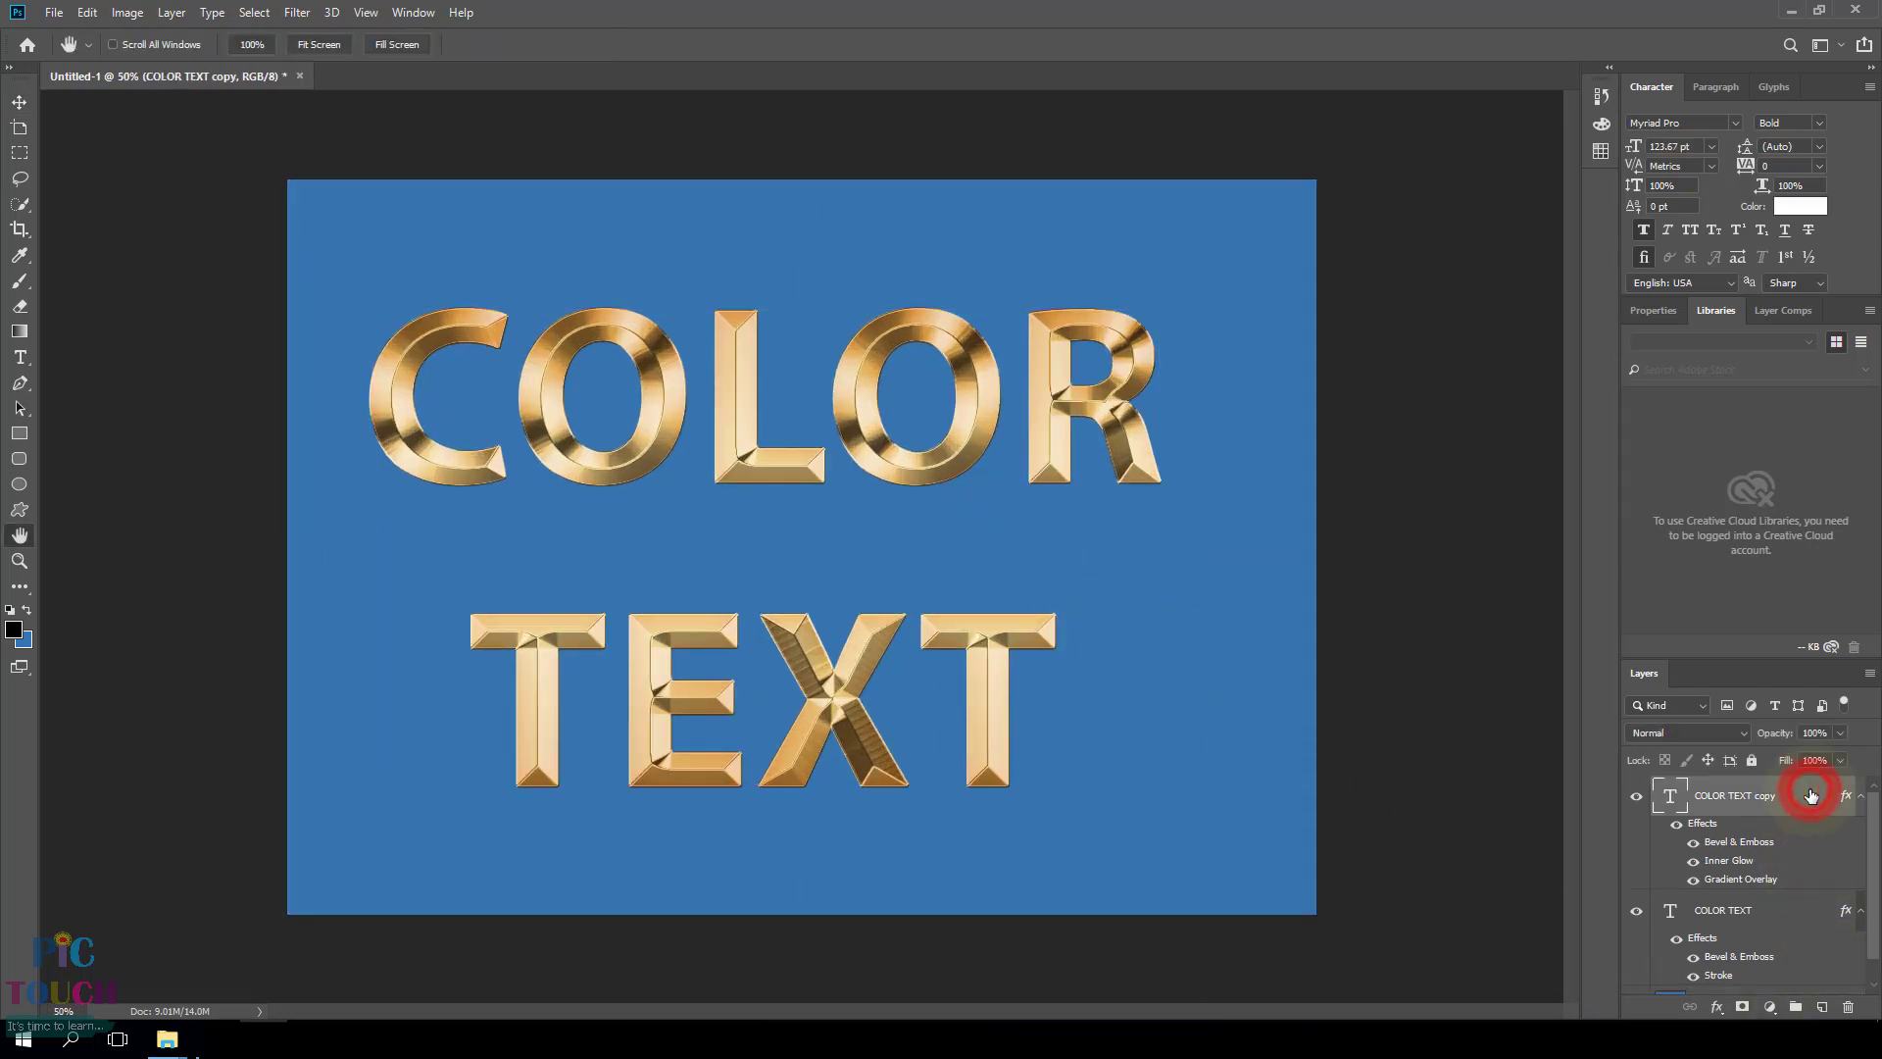
left_click(1157, 715)
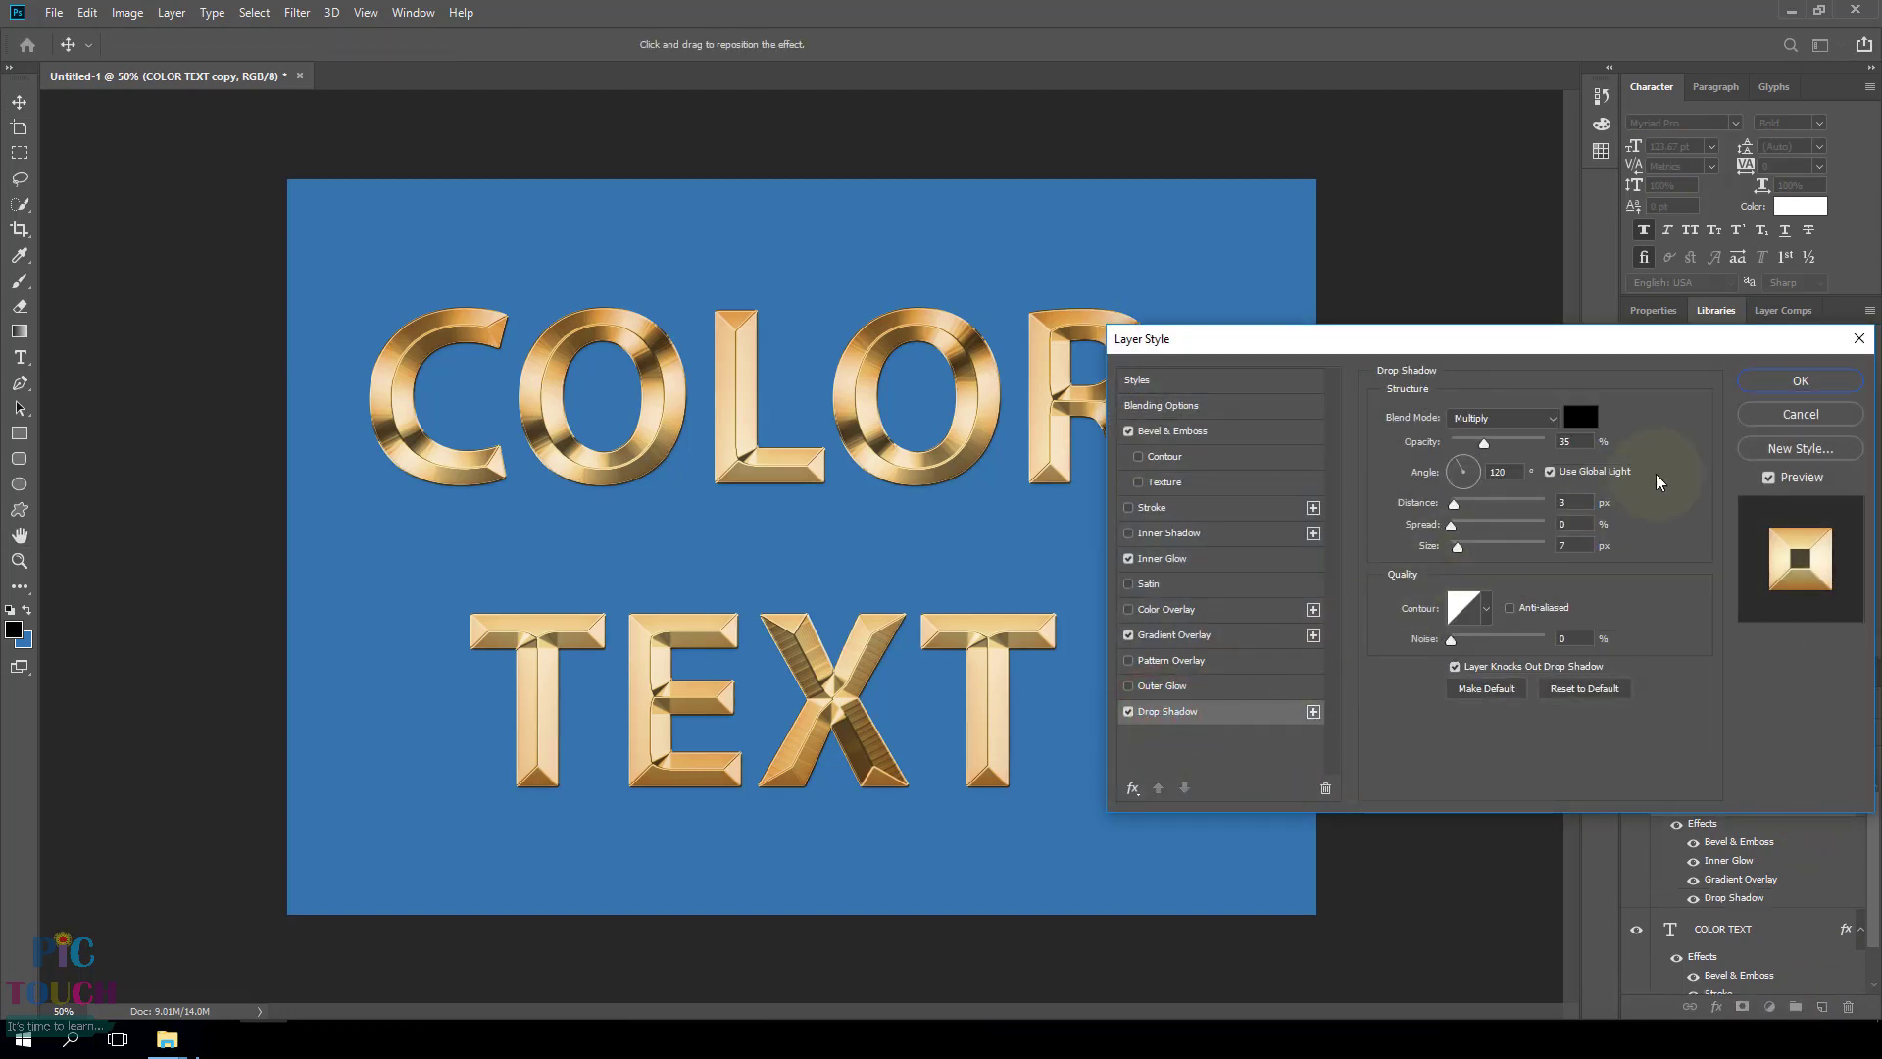
left_click(1802, 383)
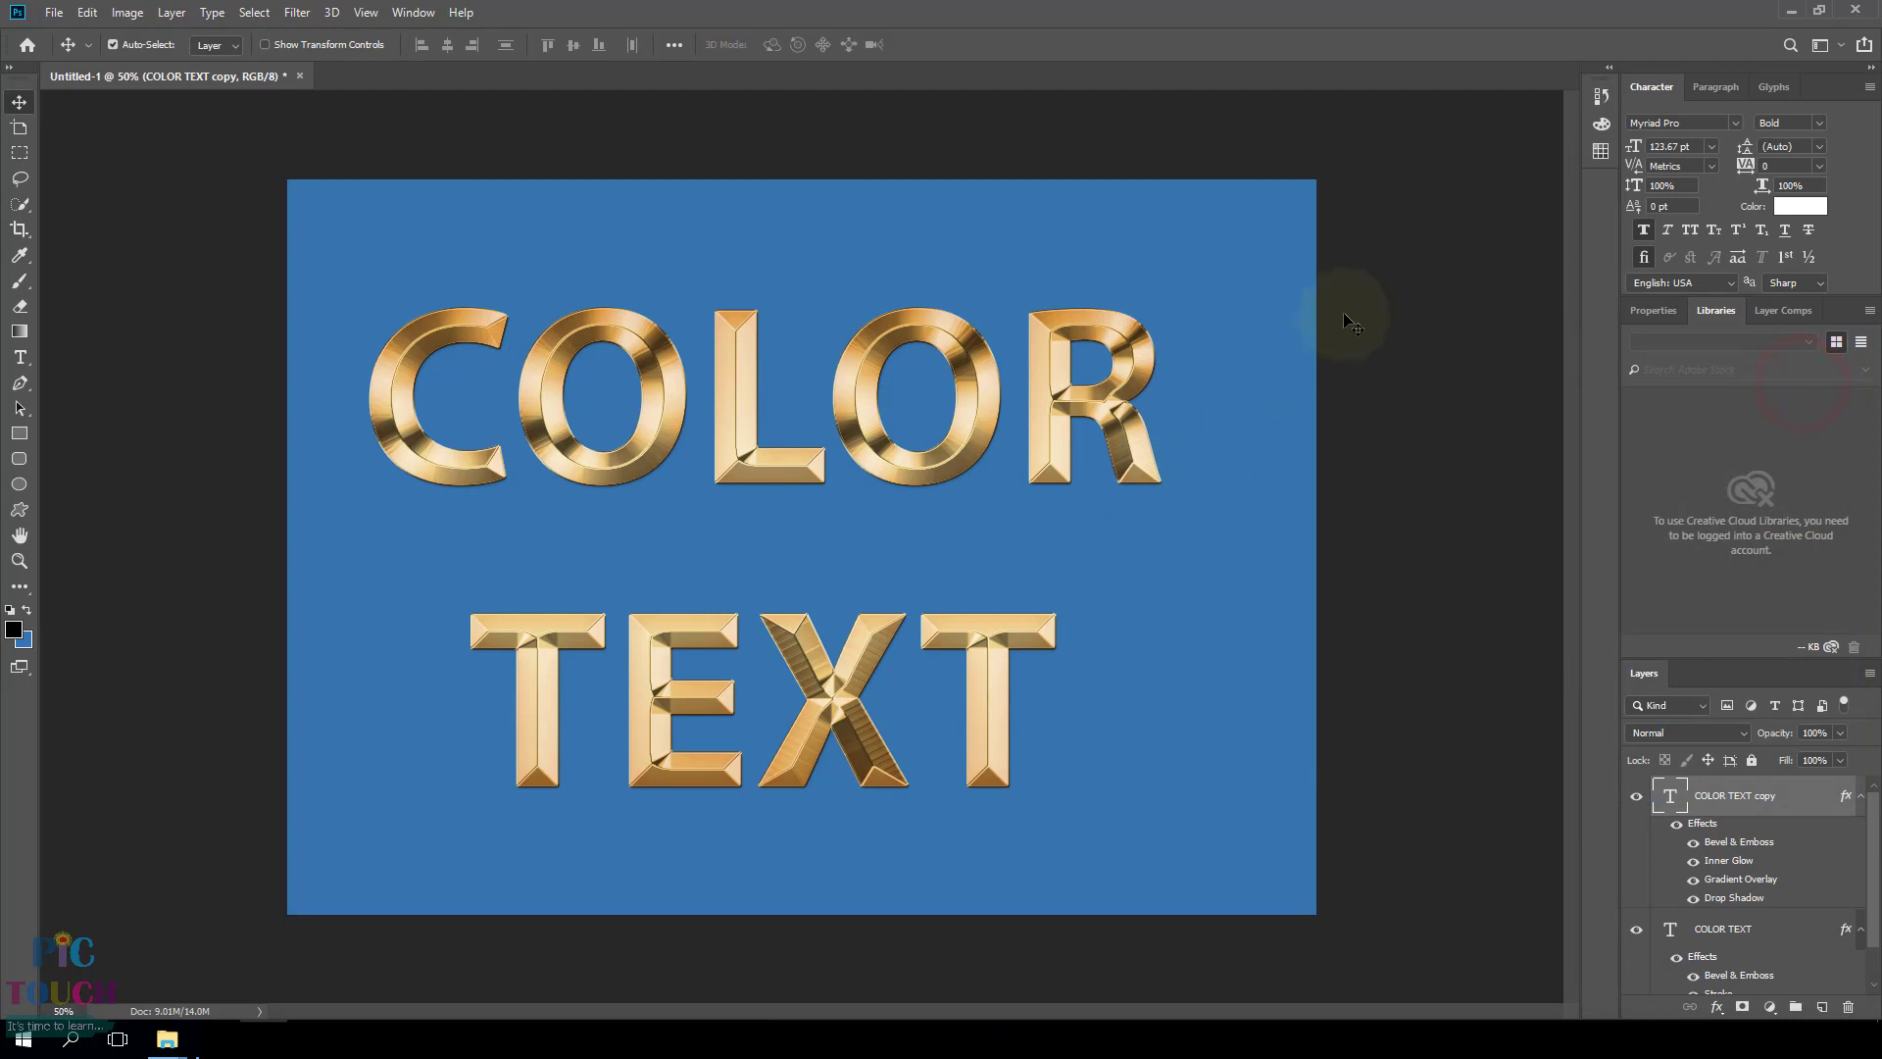
key("ctrl+minus")
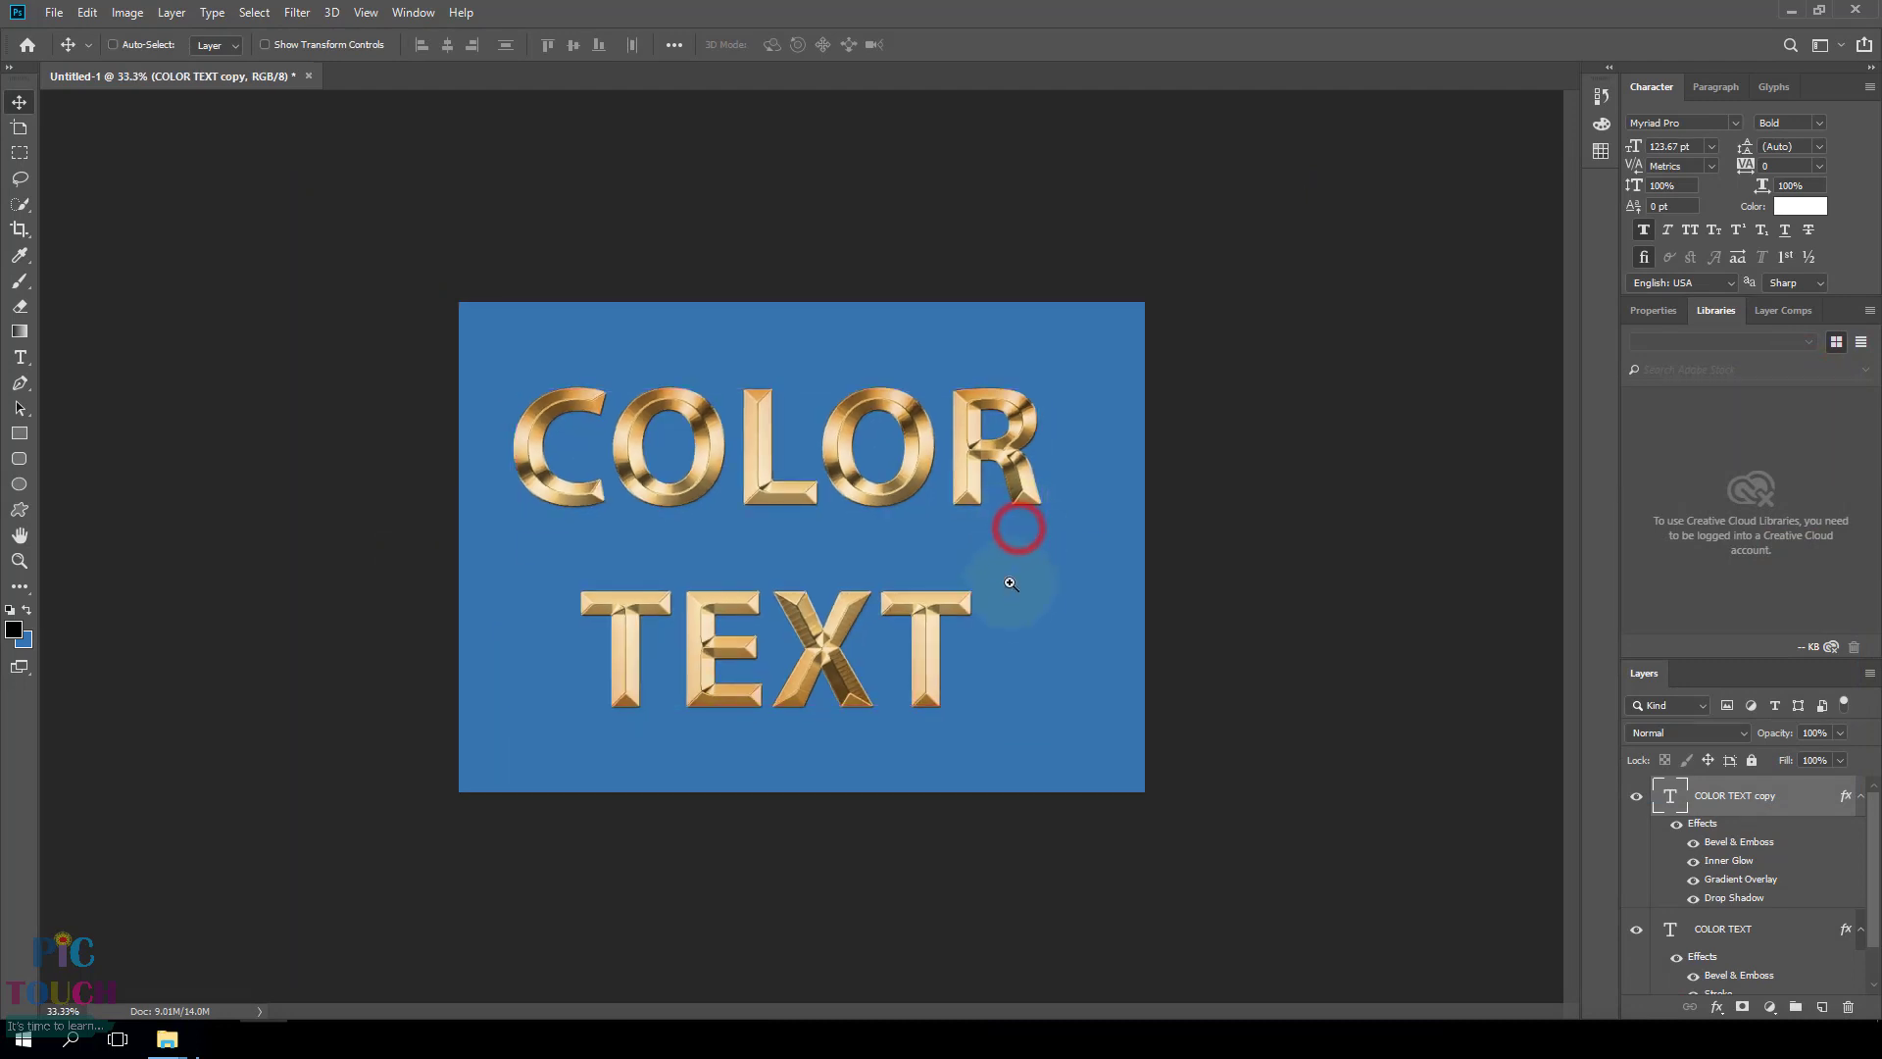